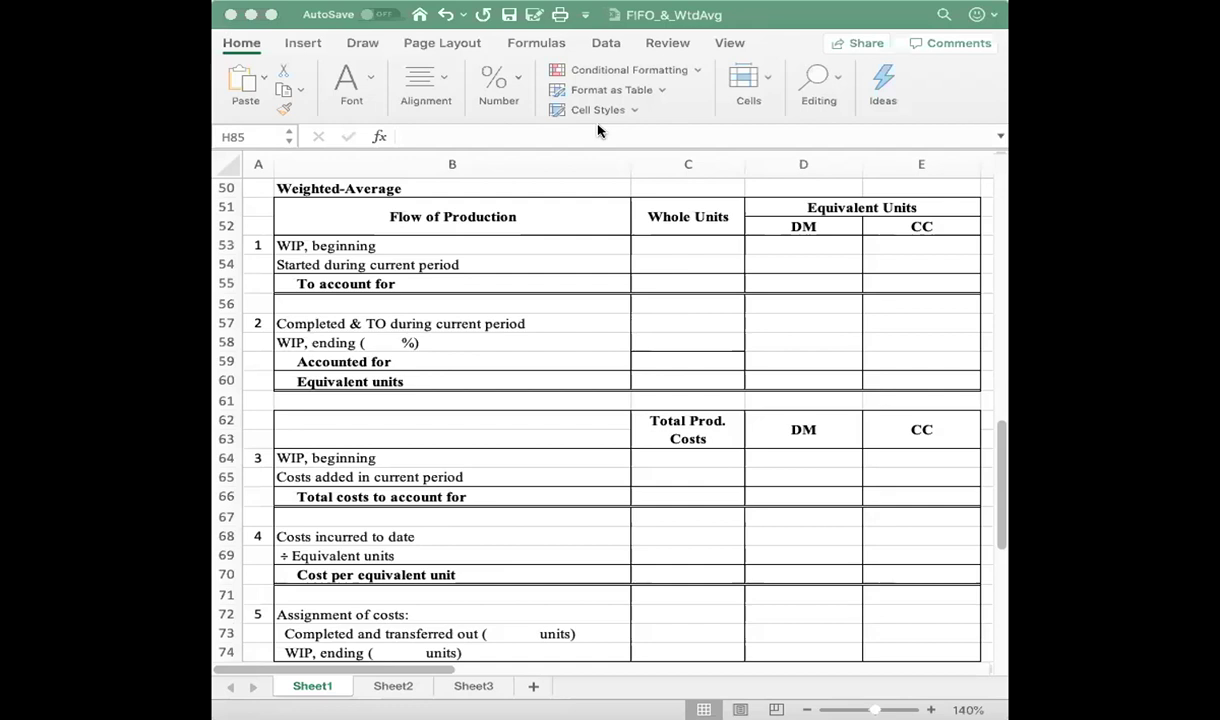
- In the weighted-average Whole Units column, enter 40,000 for beginning WIP and 76,000 for units started during the current period
left_click(675, 246)
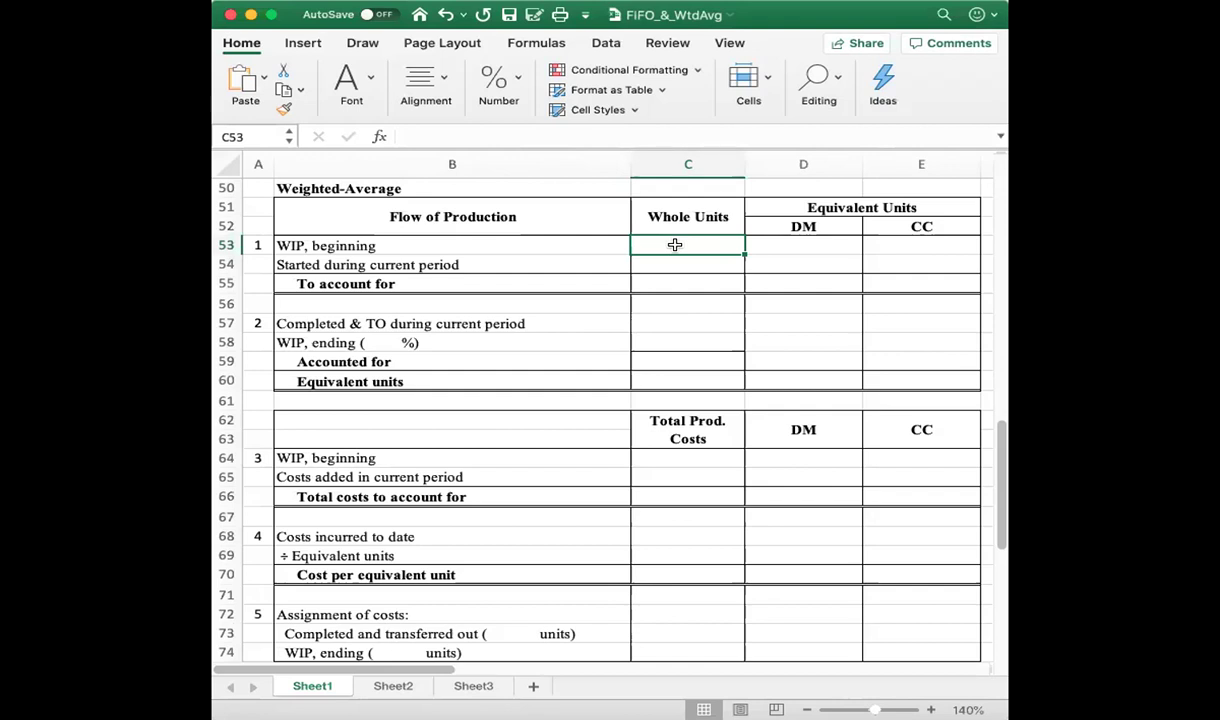
type("40")
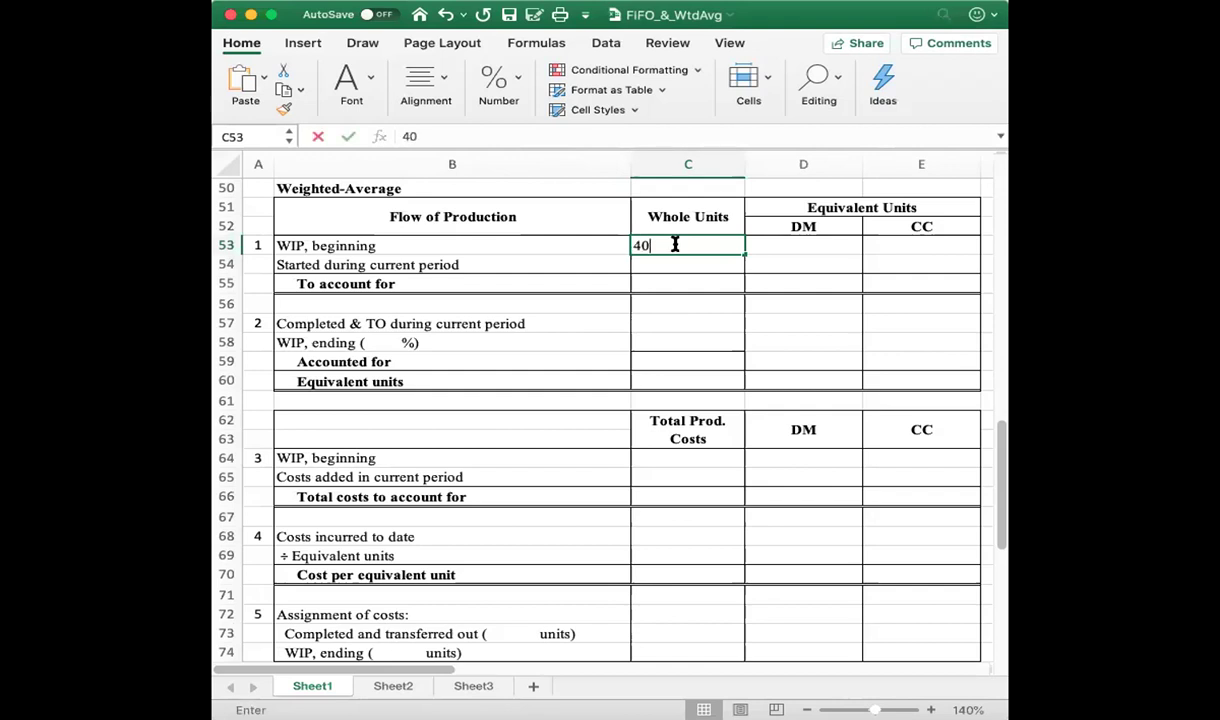
type(",000")
key("Return")
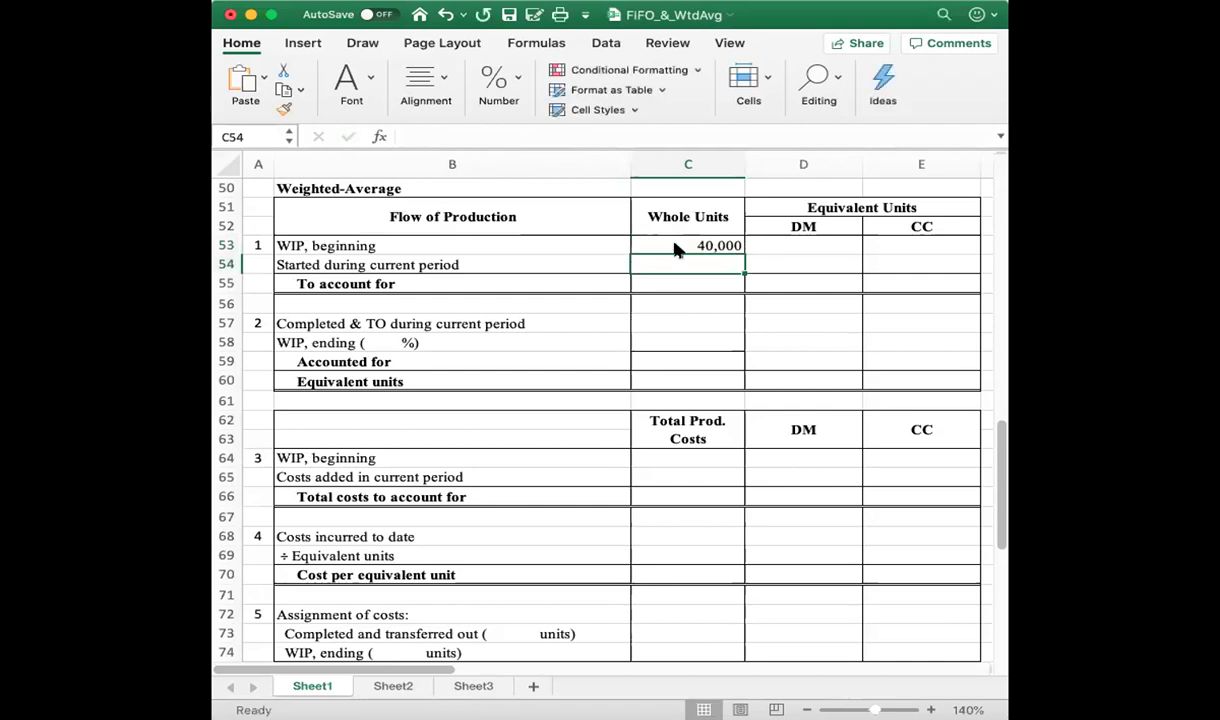
type("76,000")
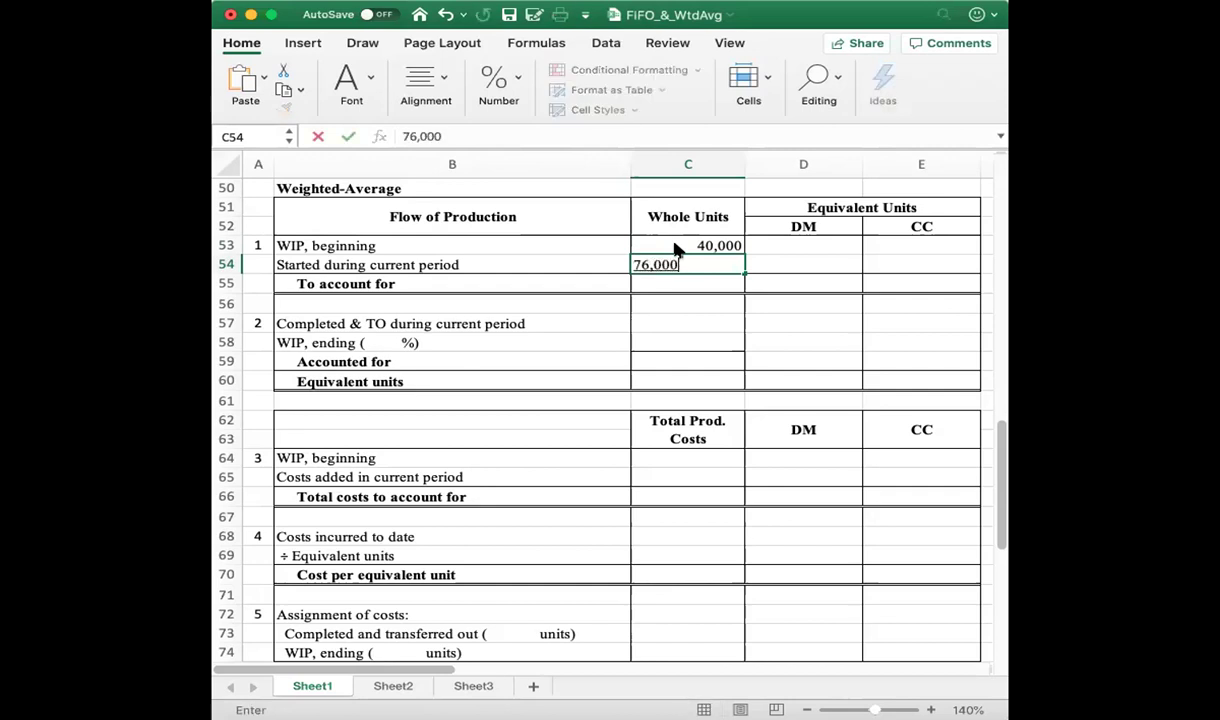
key("Return")
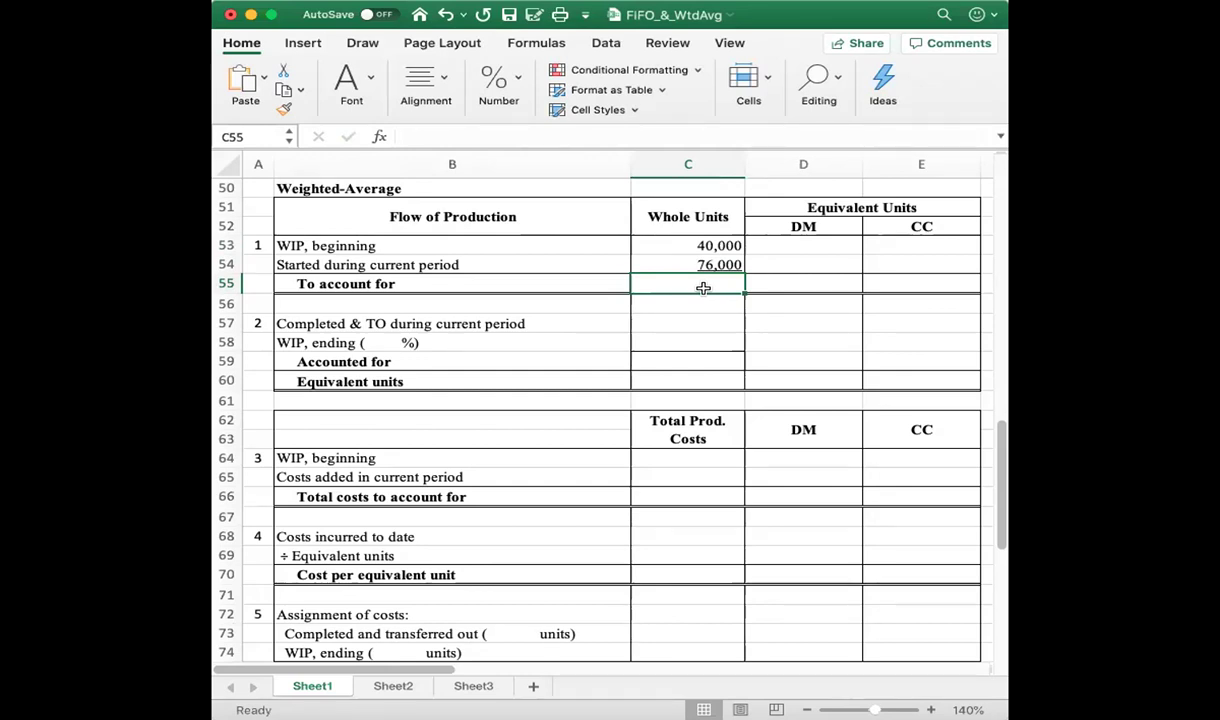
- Calculate the whole units to account for in C55 with the formula =c53+c54
type("=")
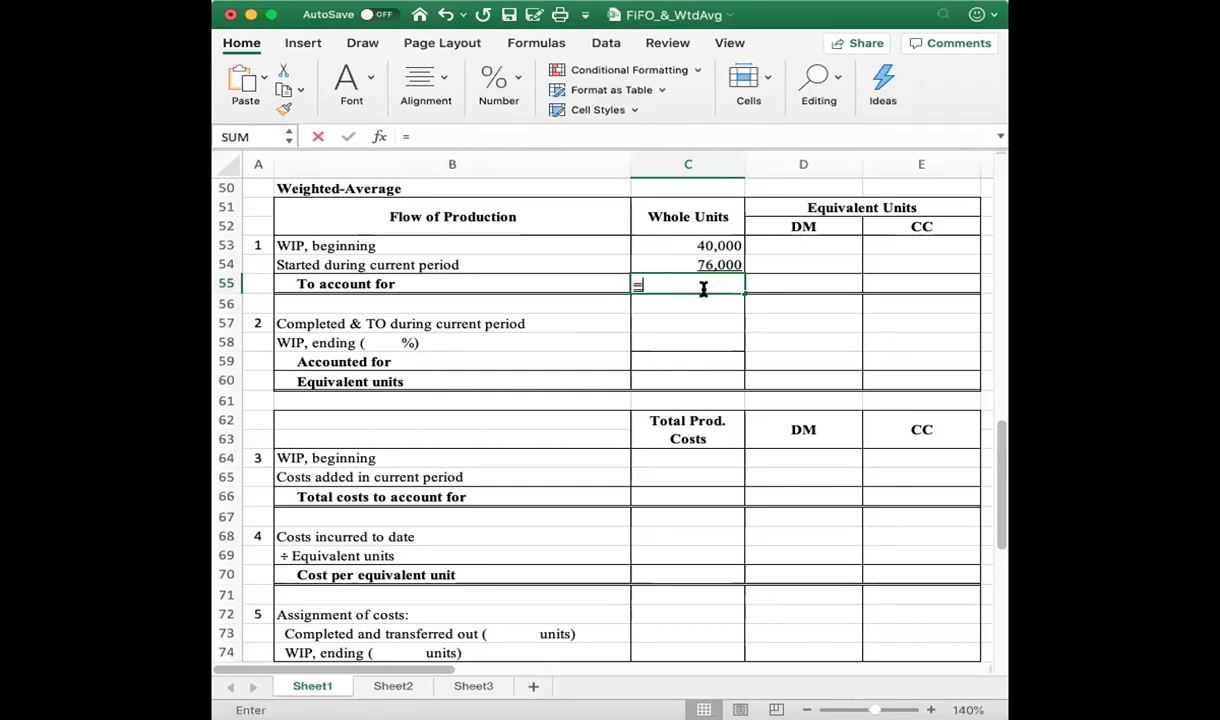
type("c53")
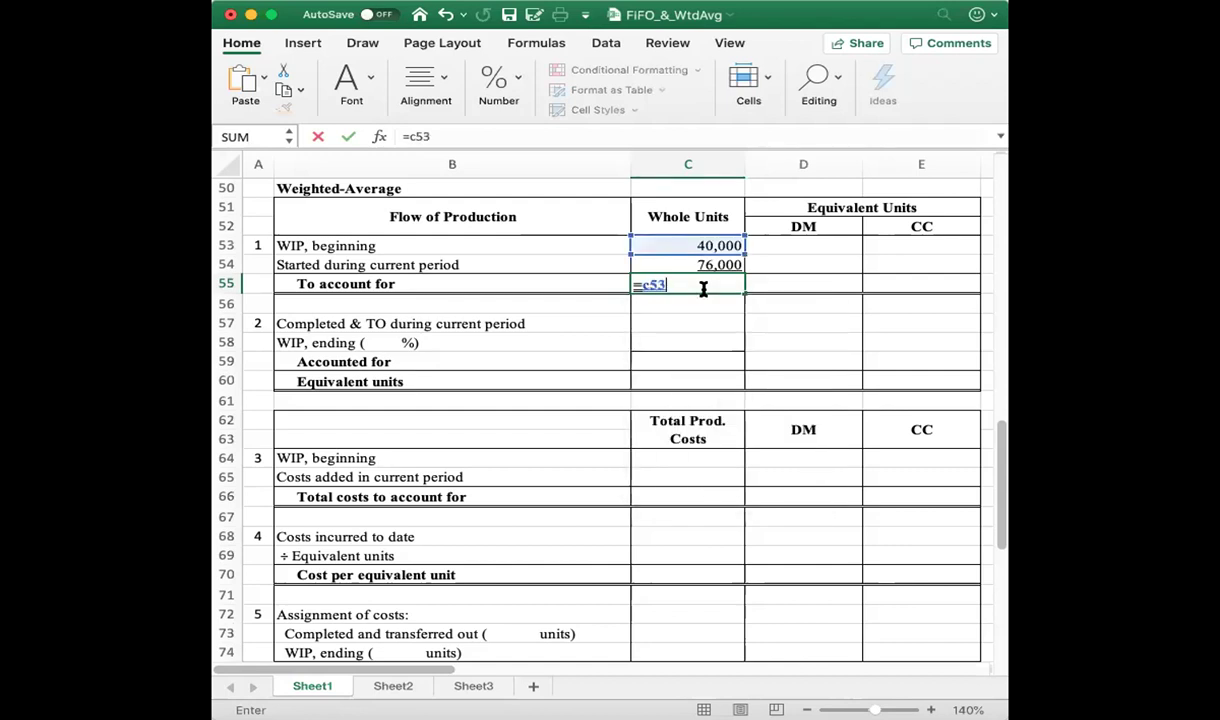
type("+c54")
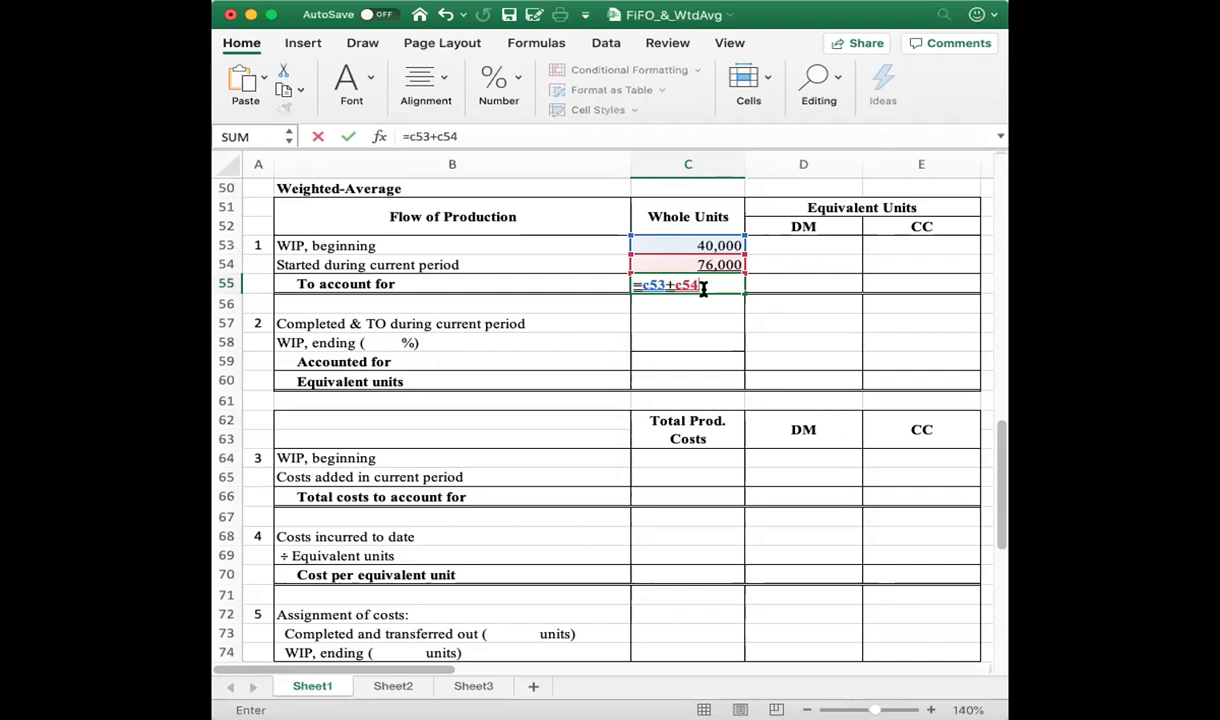
key("Return")
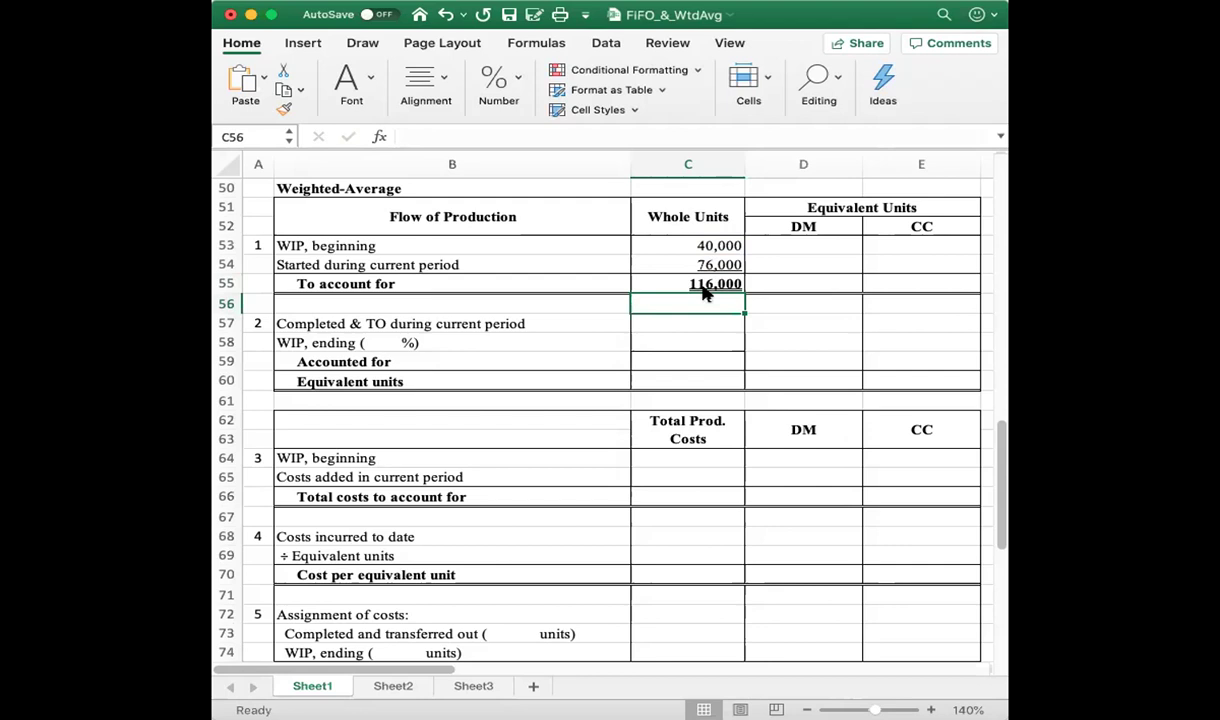
- Enter 82,000 whole units for Completed & TO during current period in C57
key("Down")
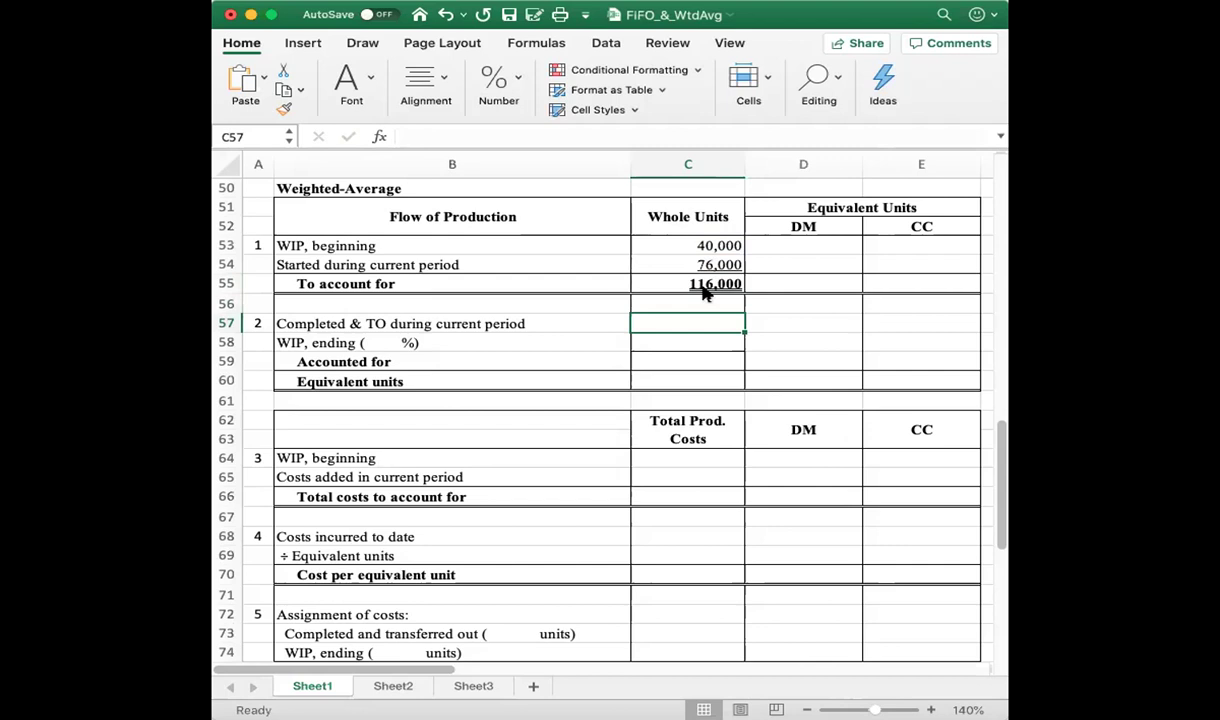
type("82,000")
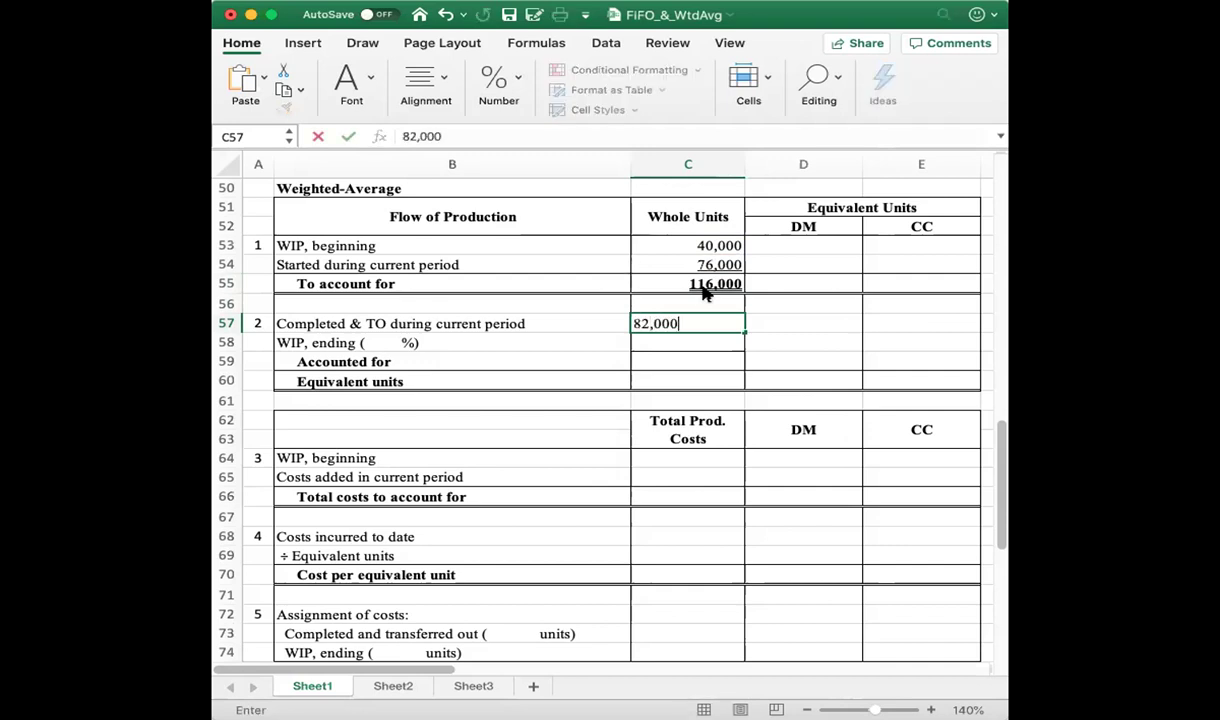
key("Return")
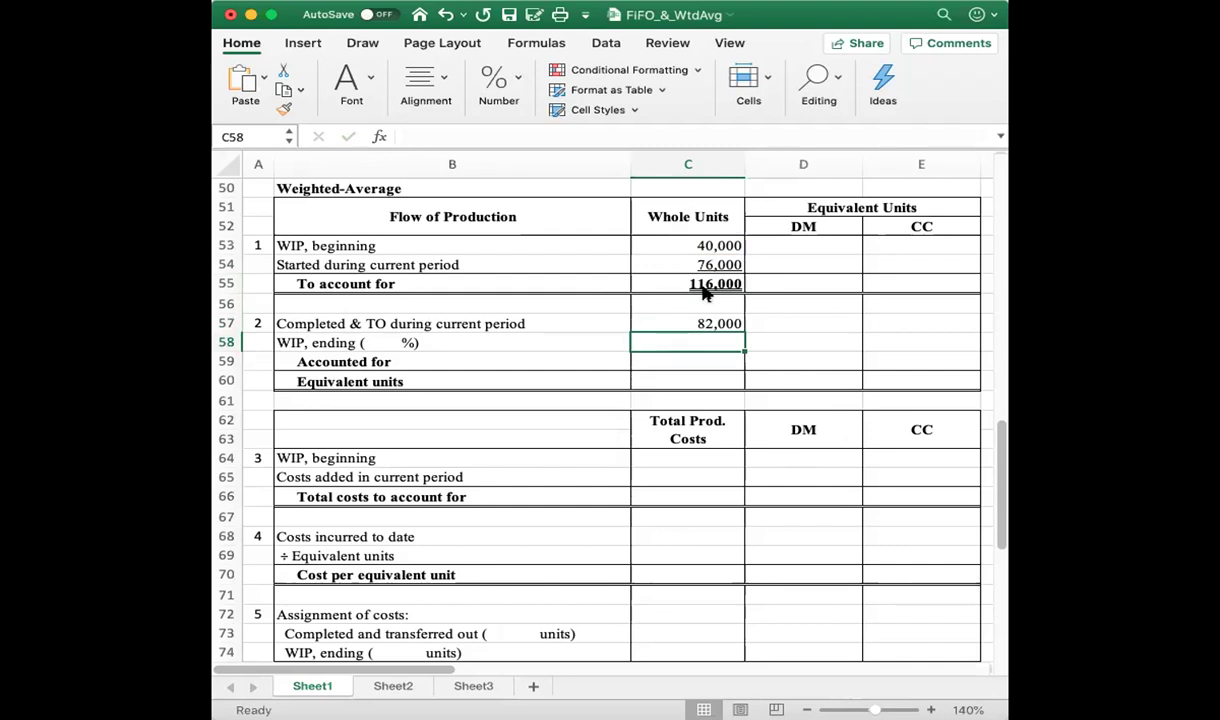
- Fill in 70 as the completion percentage in the ending WIP label in B58 and remove surplus spaces before the percent sign
left_click(412, 342)
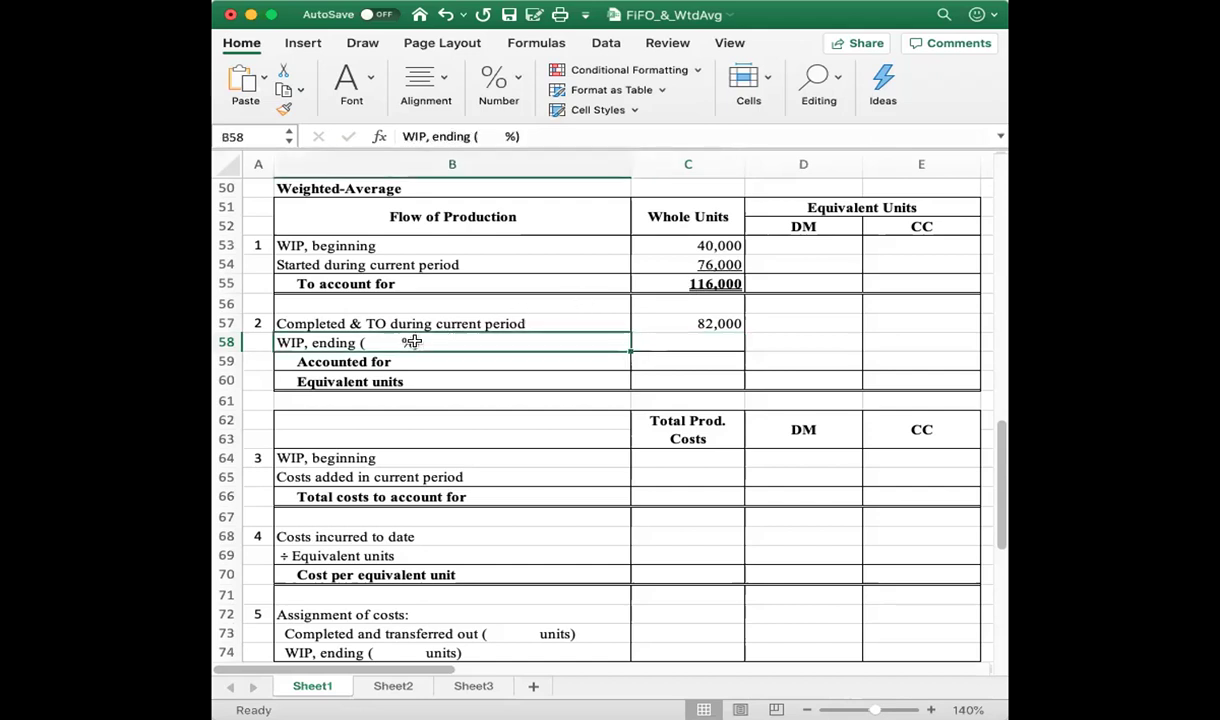
left_click(480, 135)
type("70")
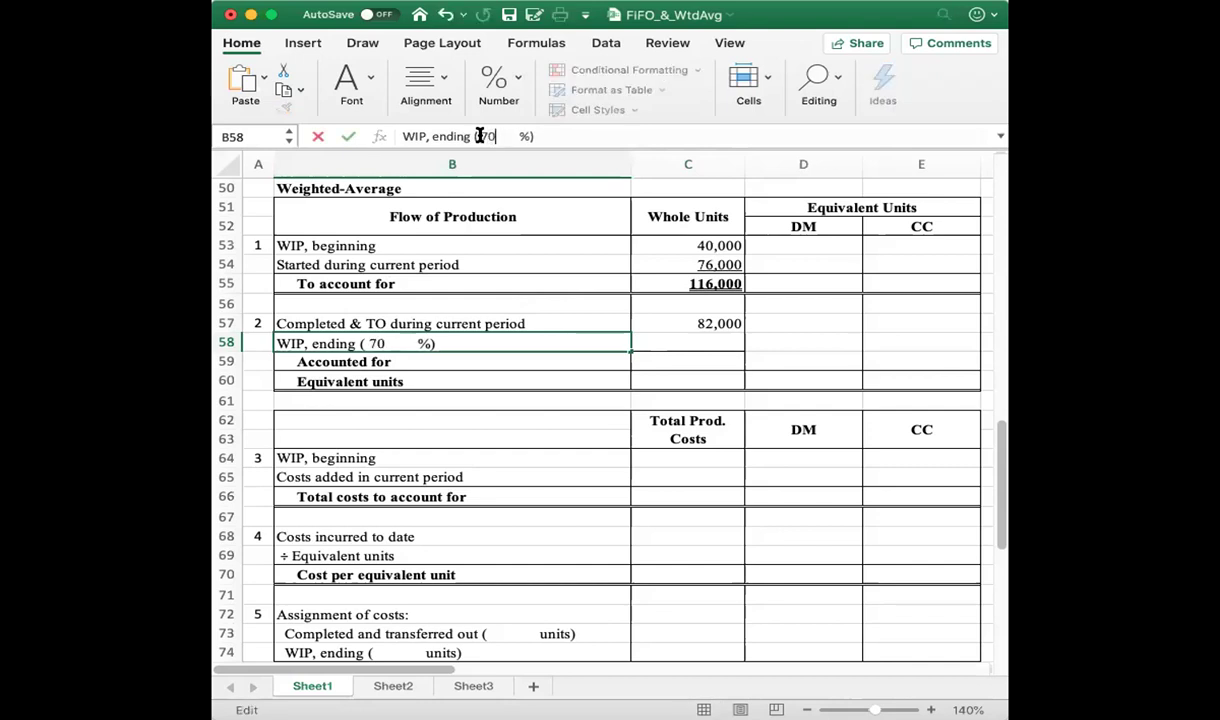
key("Right")
key("Delete")
key("BackSpace")
key("Delete")
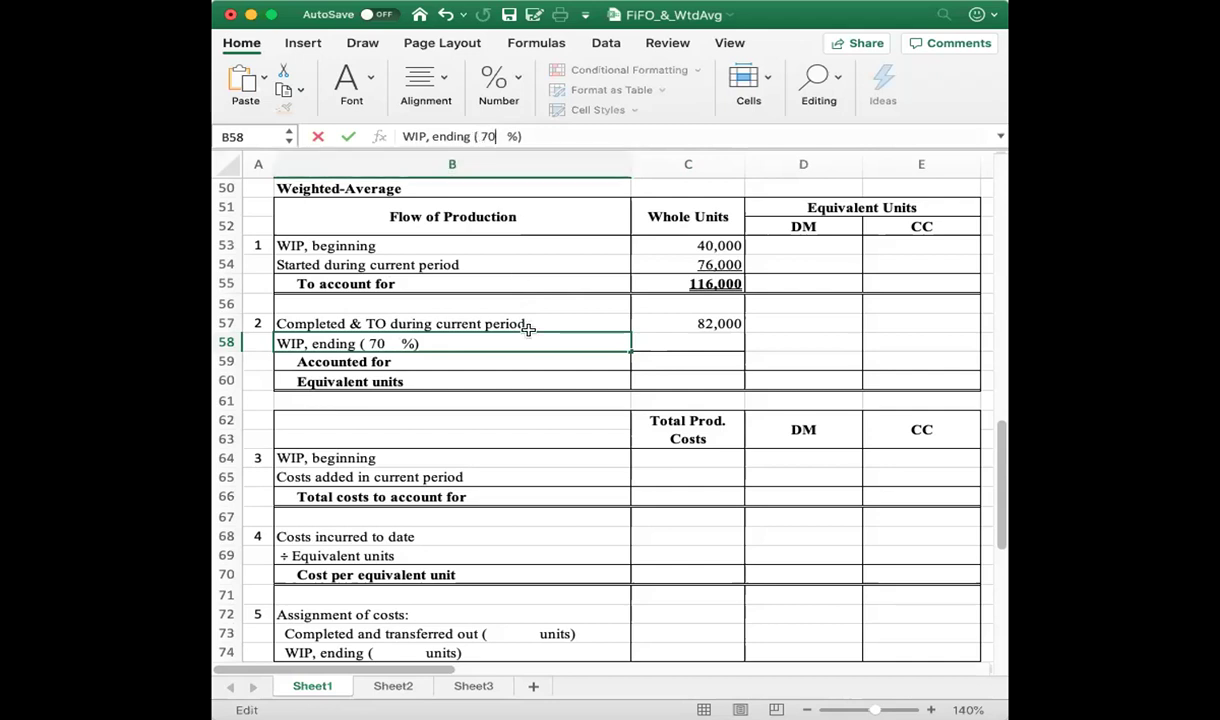
left_click(675, 343)
- Enter 116,000 as the whole units accounted for in C59
left_click(699, 361)
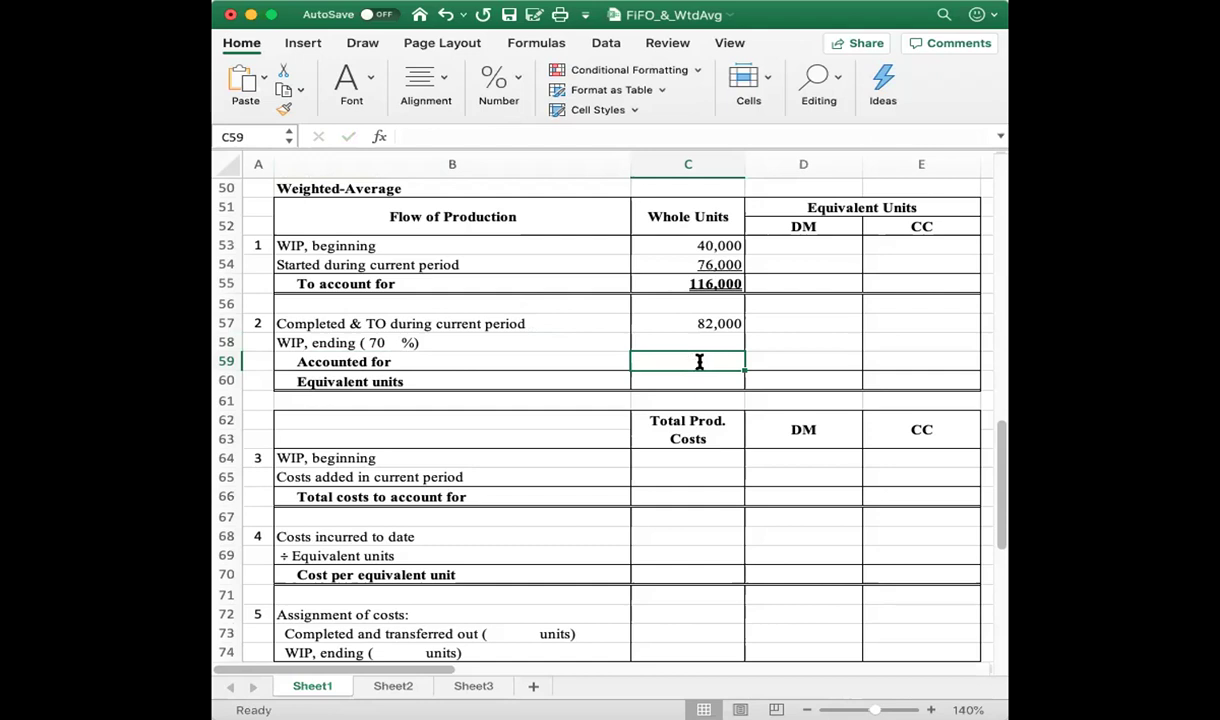
type("116,000")
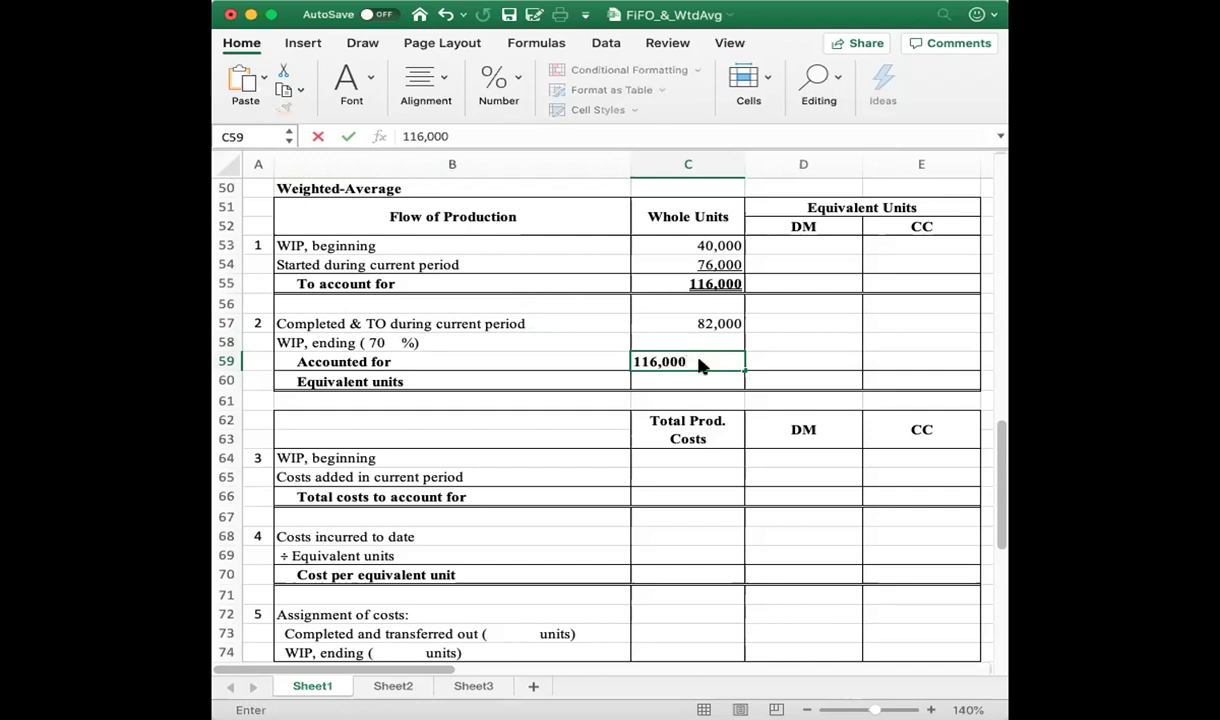
key("Return")
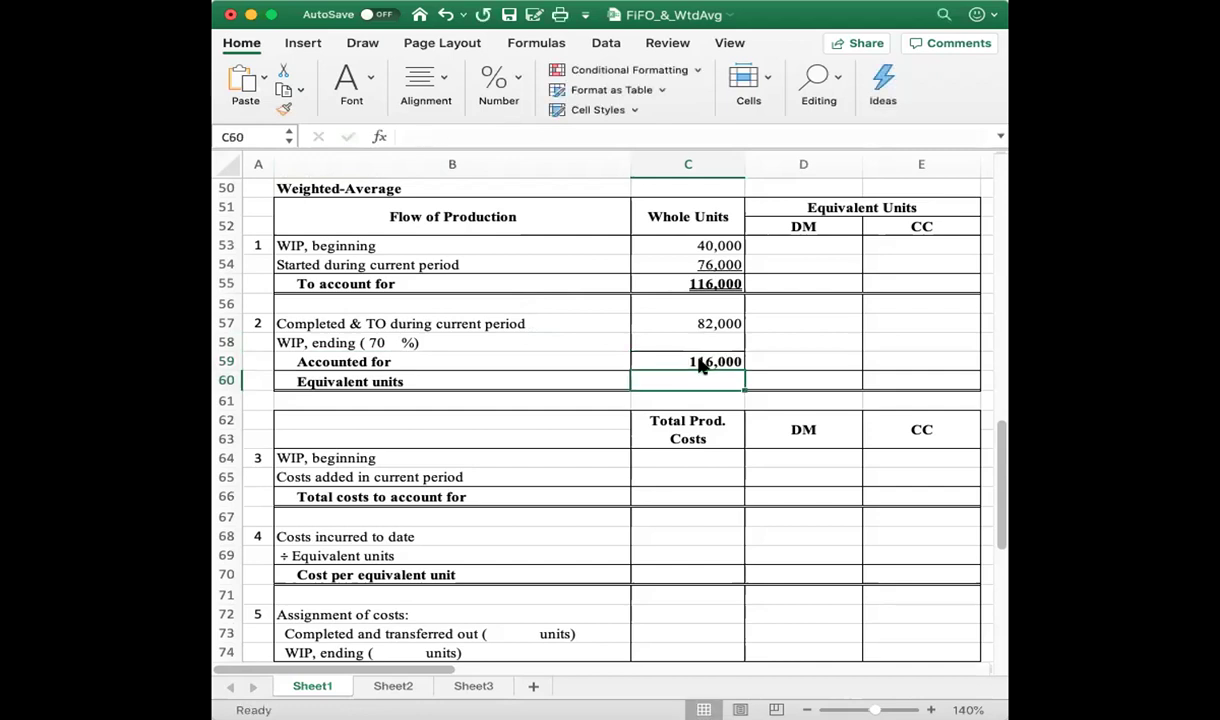
- Enter 34,000 as the whole units of ending WIP in C58
key("Up")
key("Up")
key("Down")
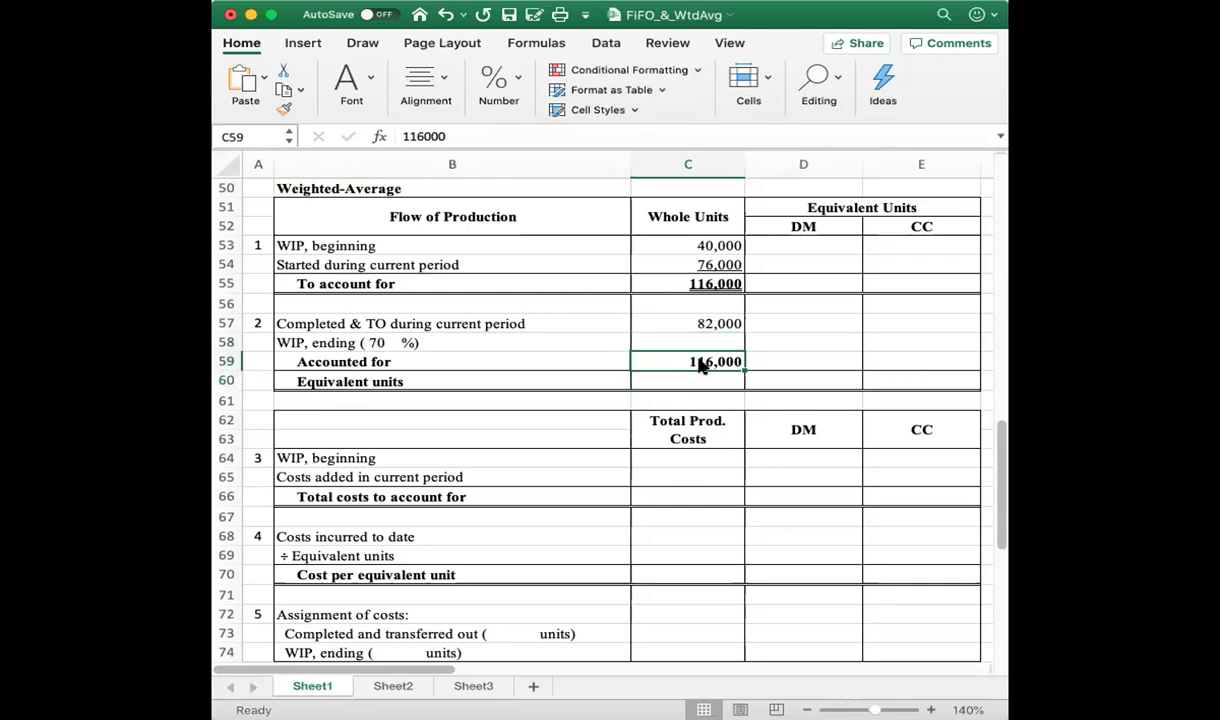
key("Up")
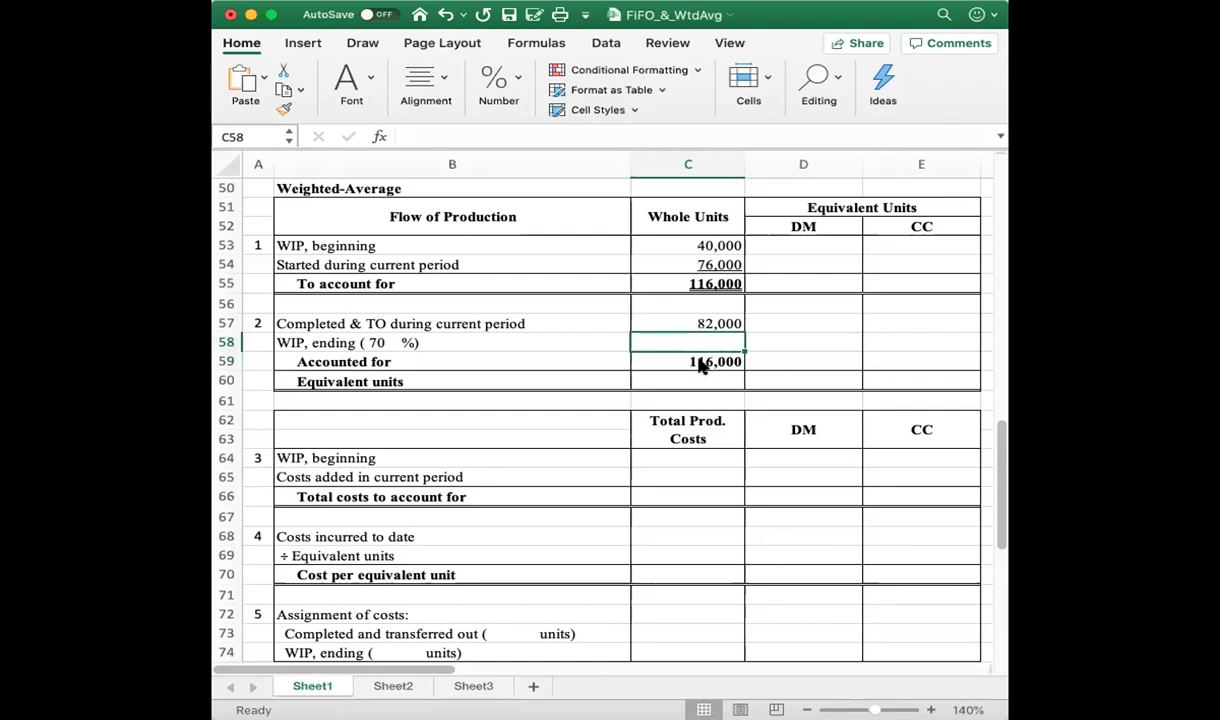
type("34")
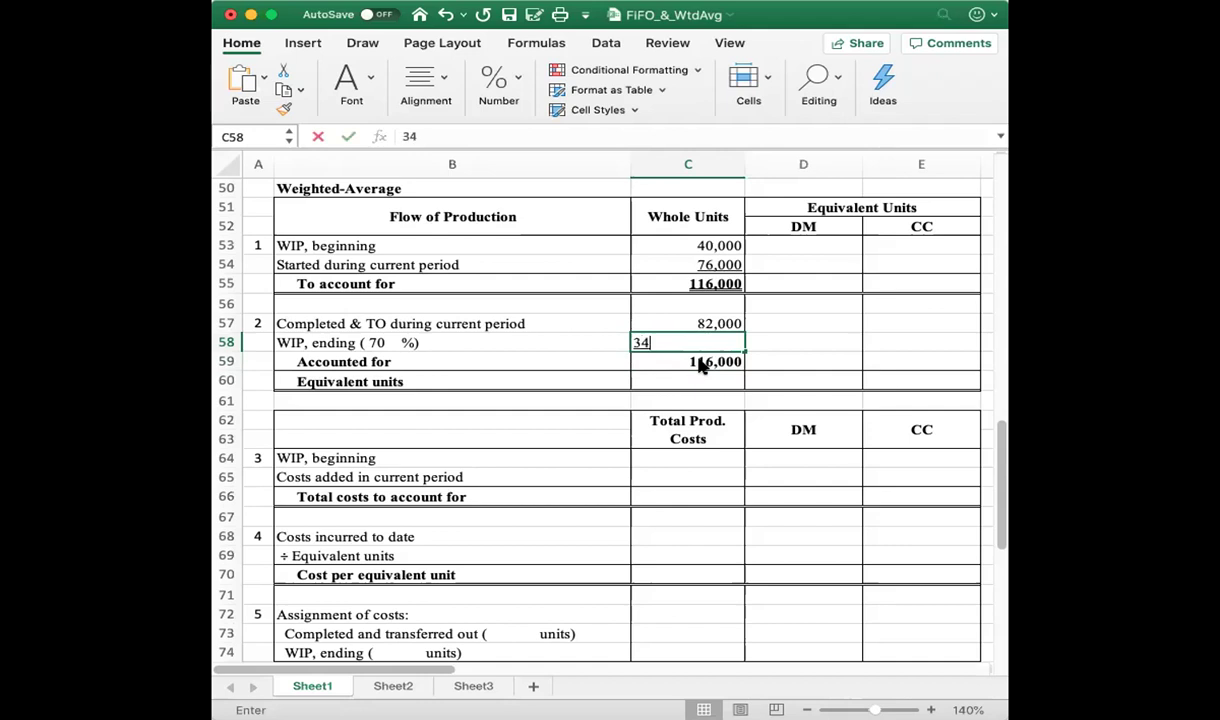
type(",000")
key("Return")
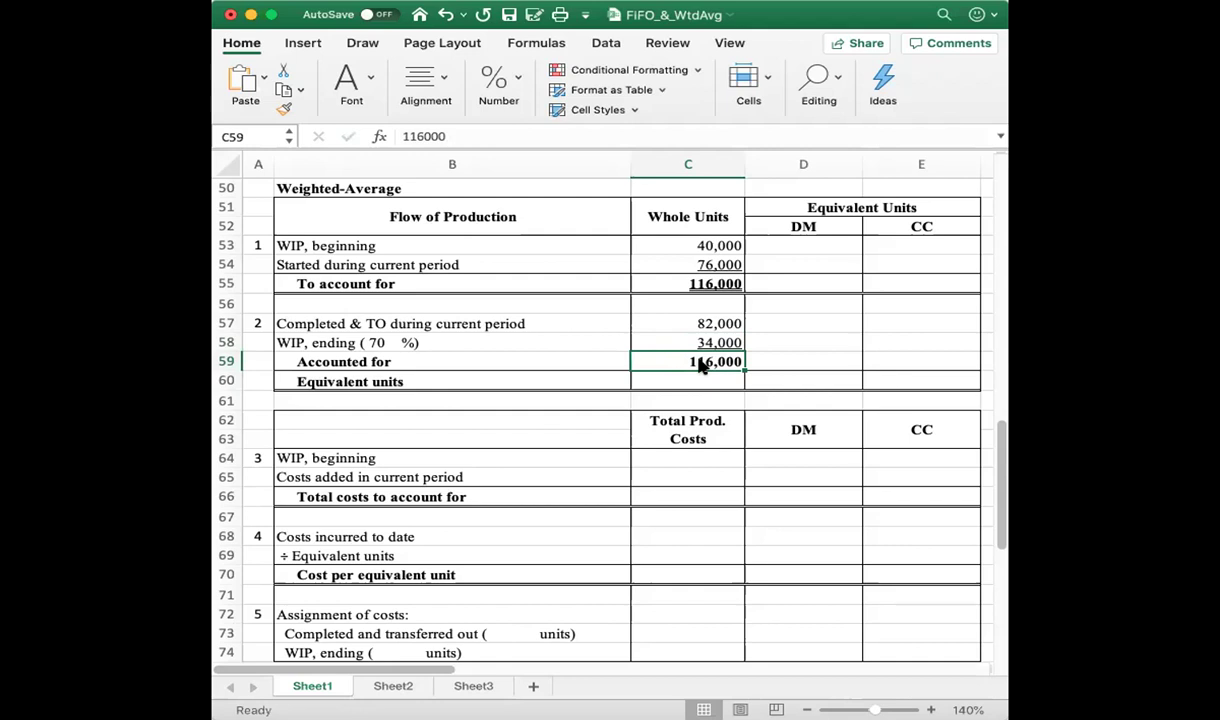
- Enter 82,000 equivalent units for both DM and CC in the Completed & TO row, cells D57 and E57
key("Up")
key("Up")
key("Down")
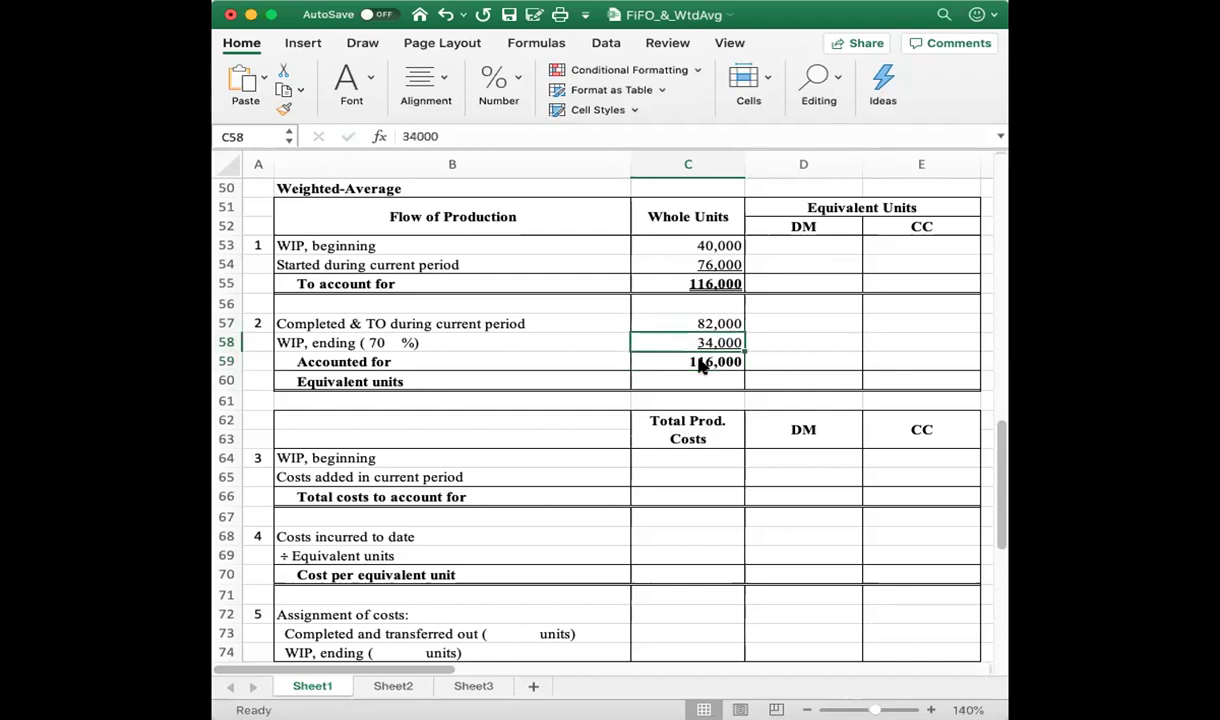
key("Up")
key("Right")
key("Right")
key("Left")
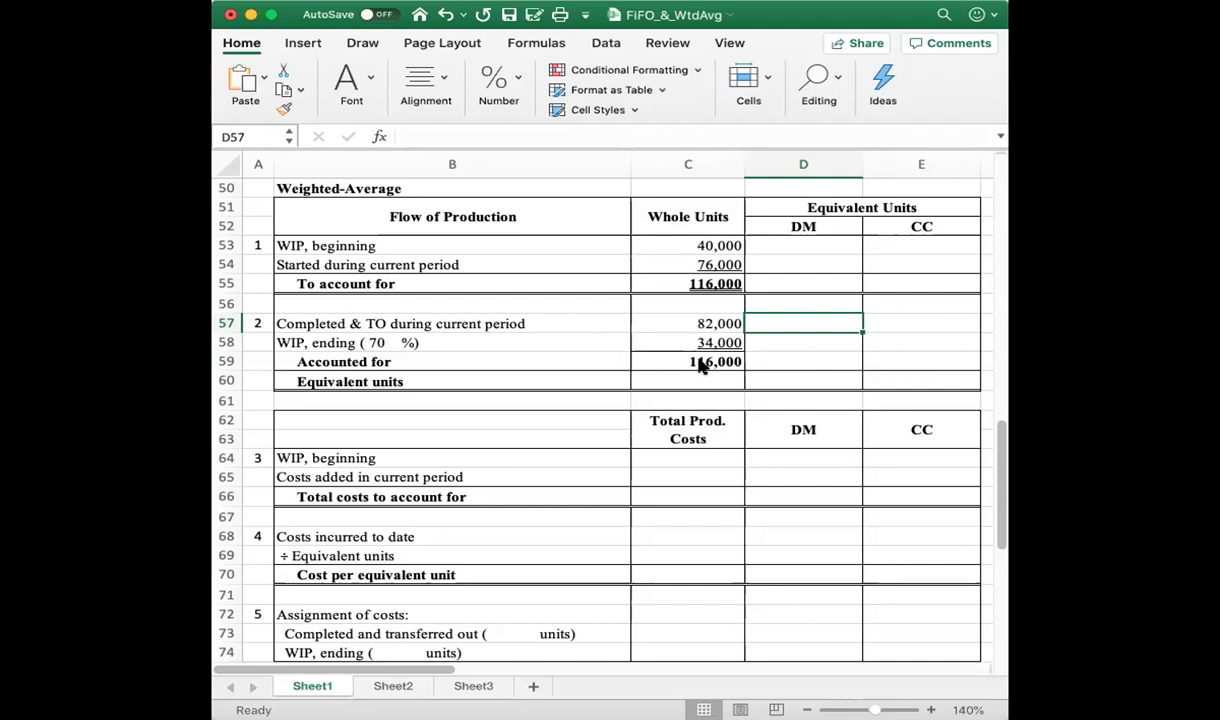
type("82,000")
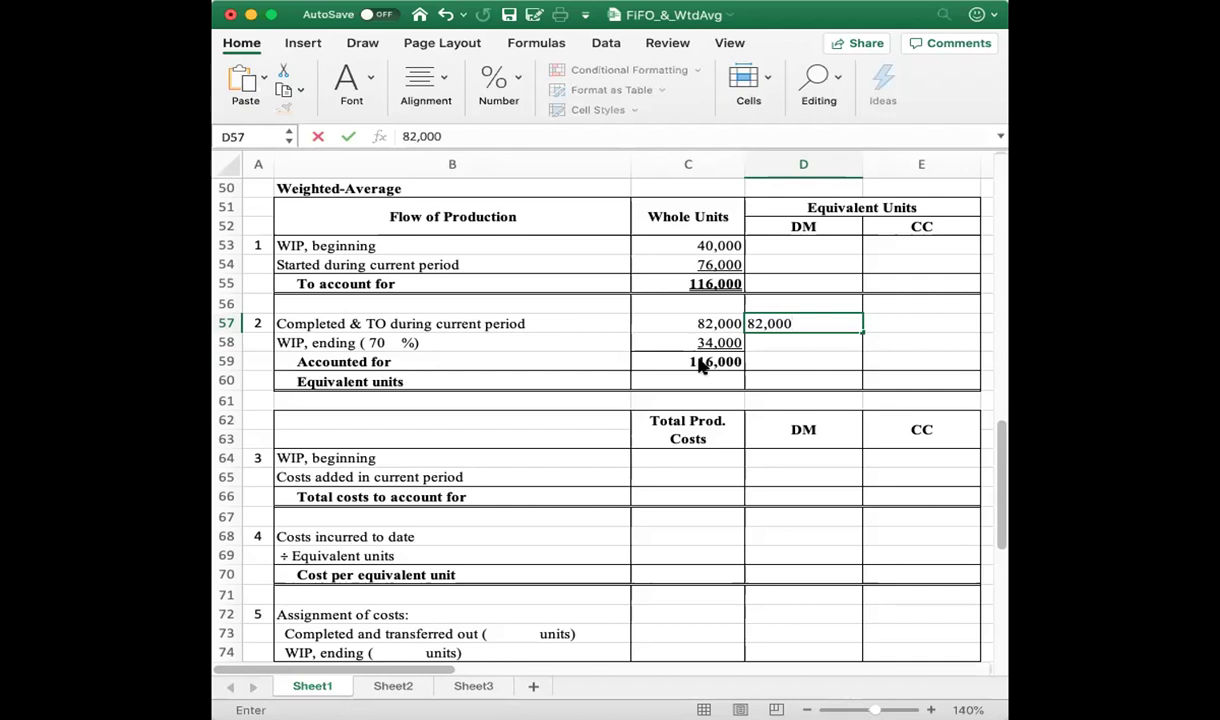
key("Tab")
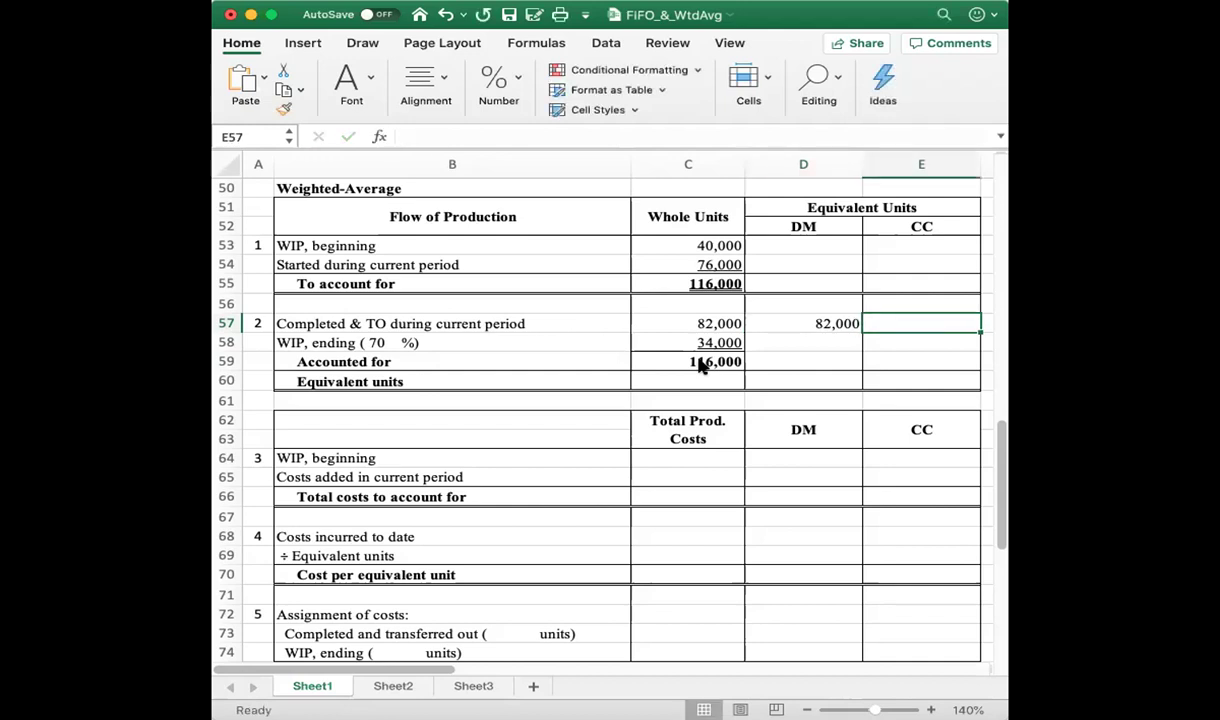
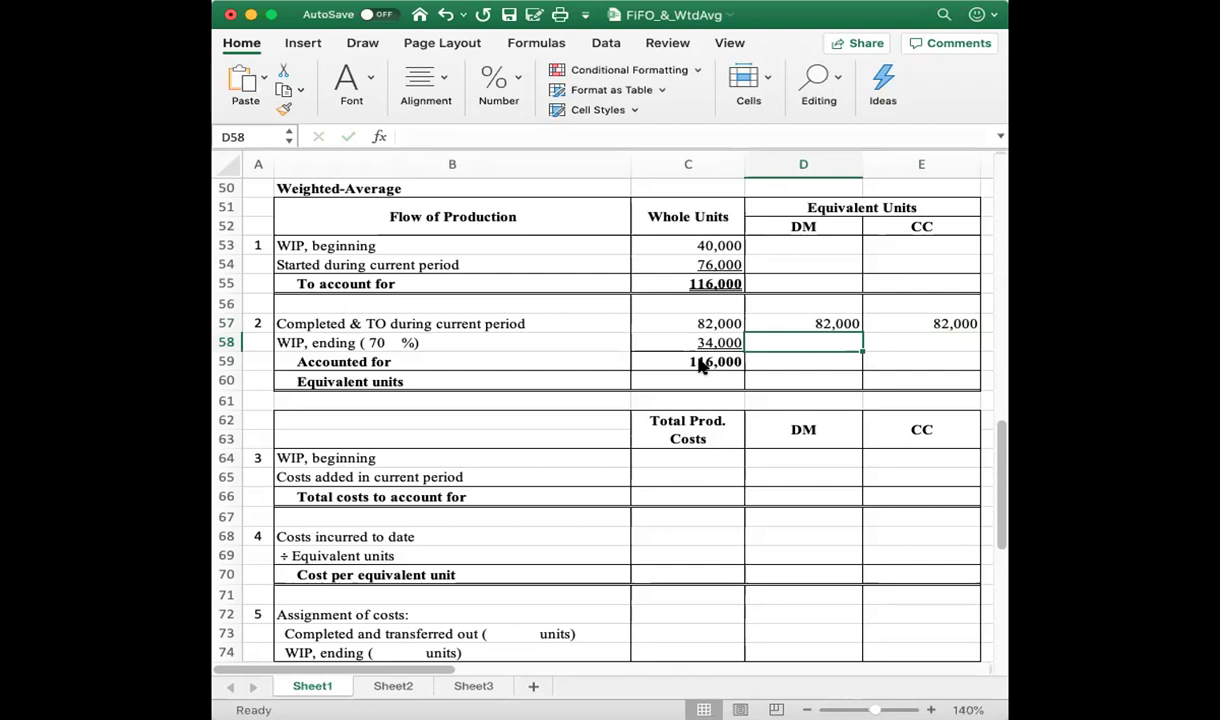
- In the ending WIP row, enter 34,000 DM equivalent units and calculate the CC equivalent units with =.70*c58
type("34,000")
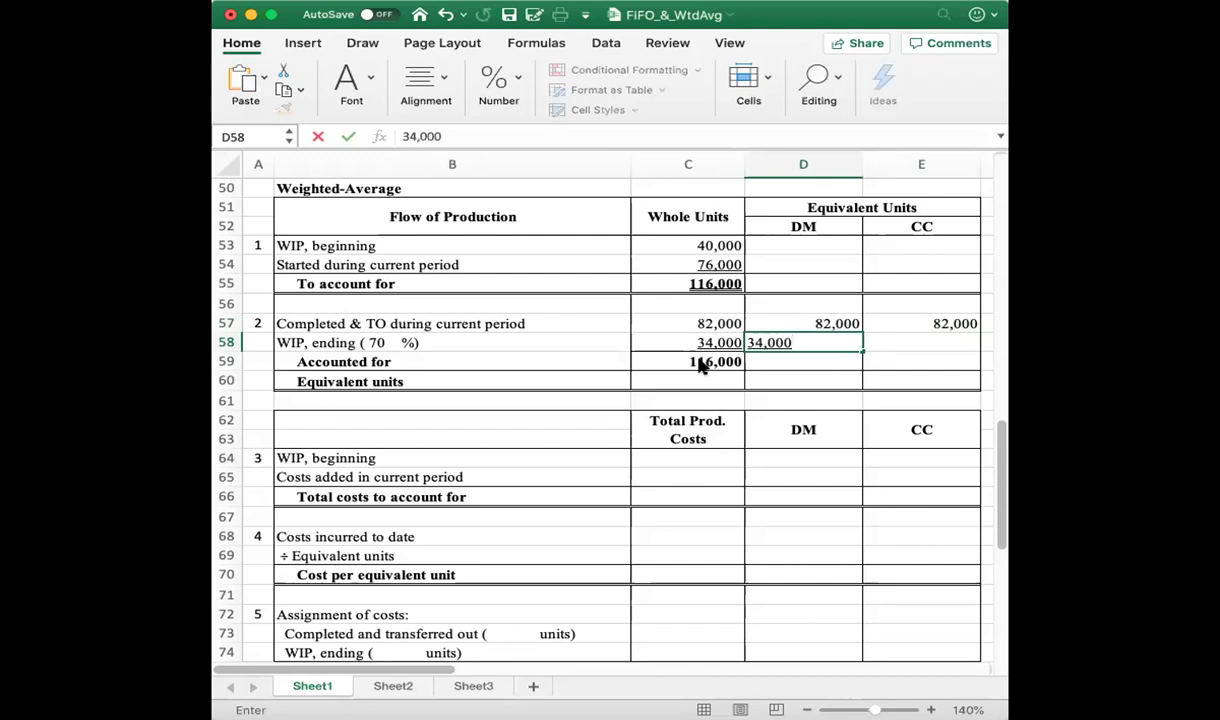
key("Tab")
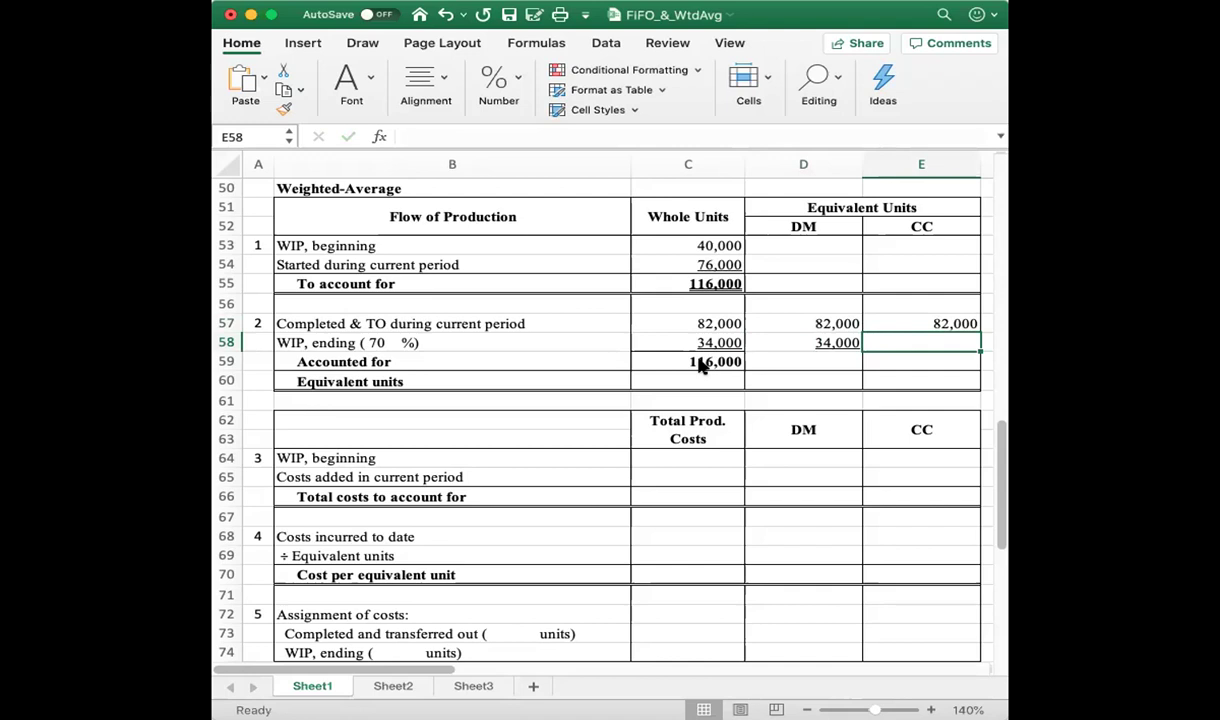
type("=")
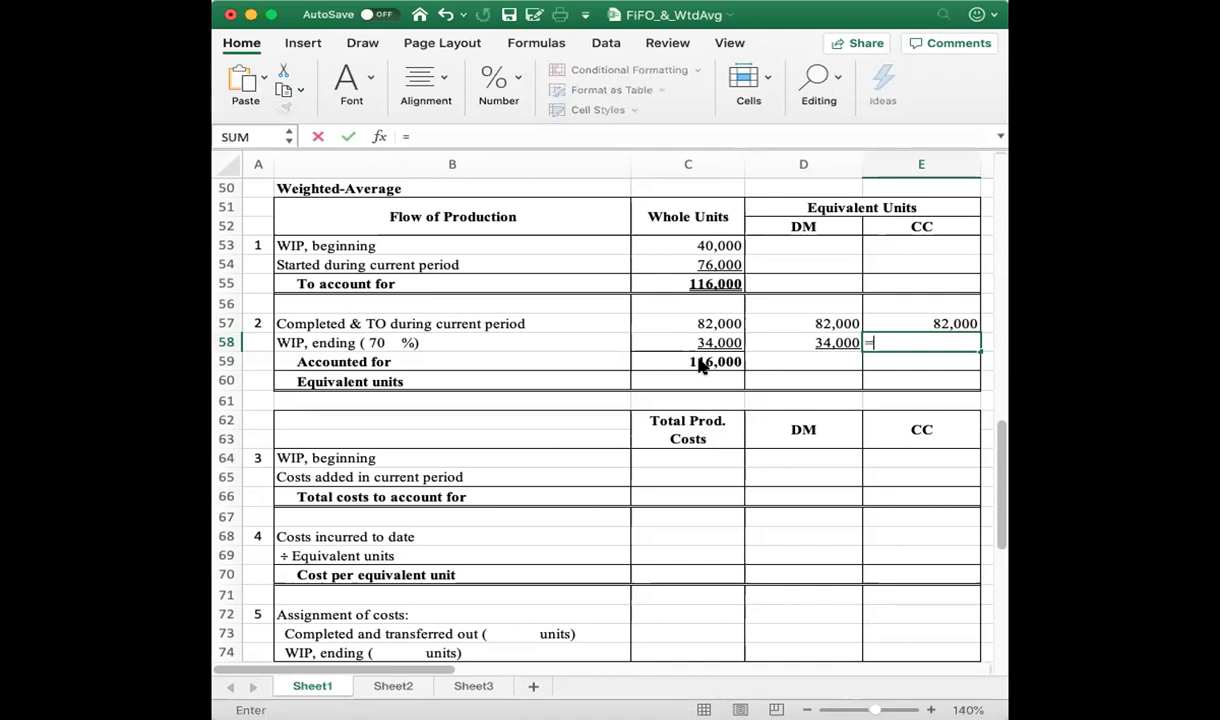
type(".70*")
type("c58")
key("Return")
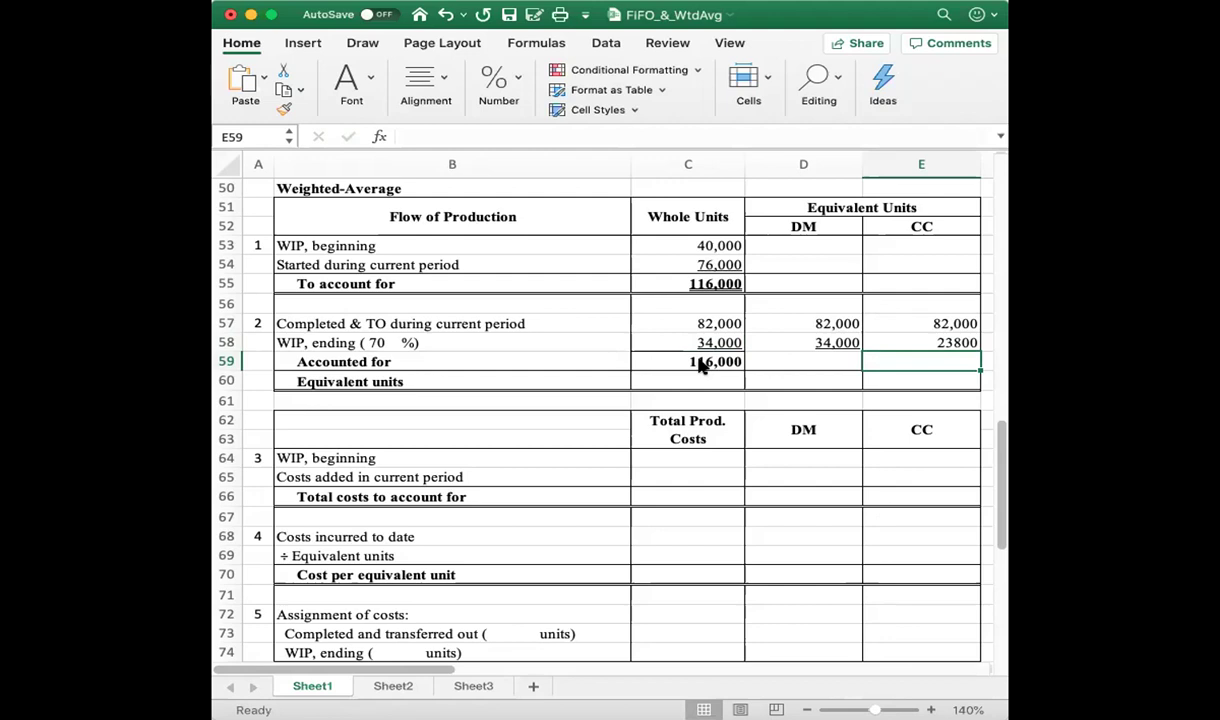
- Total the DM equivalent units in D60 with the formula =d57+d58
key("Left")
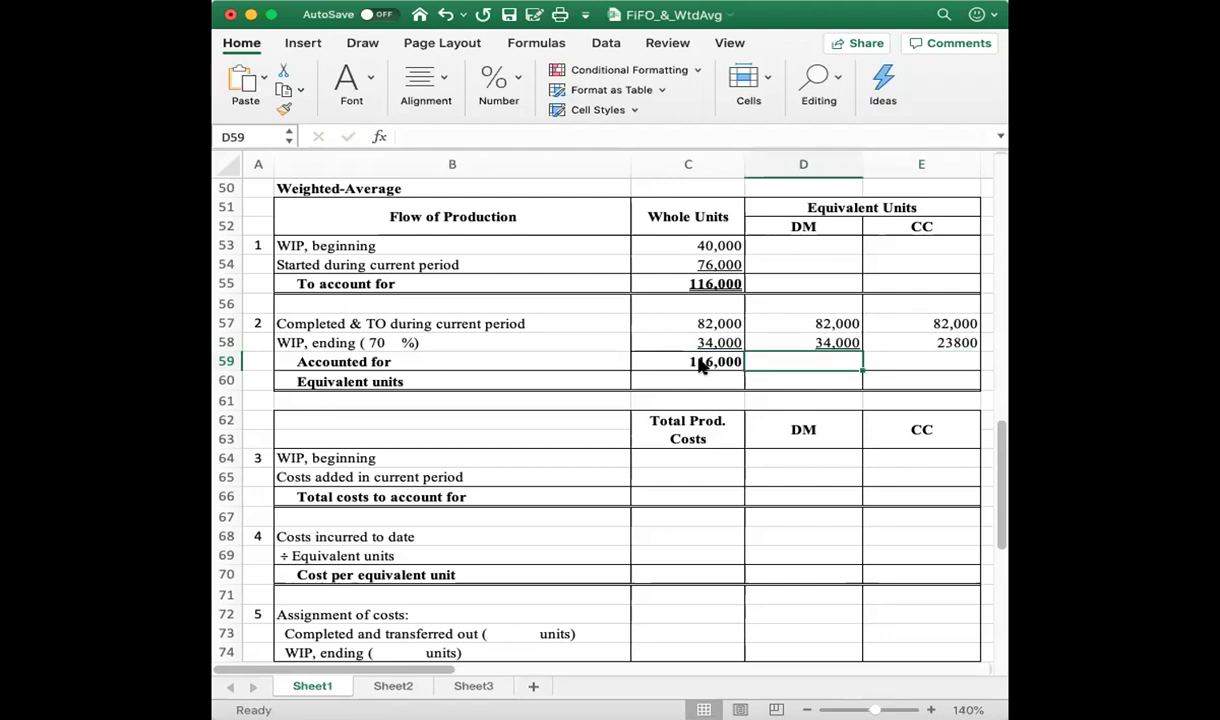
key("Down")
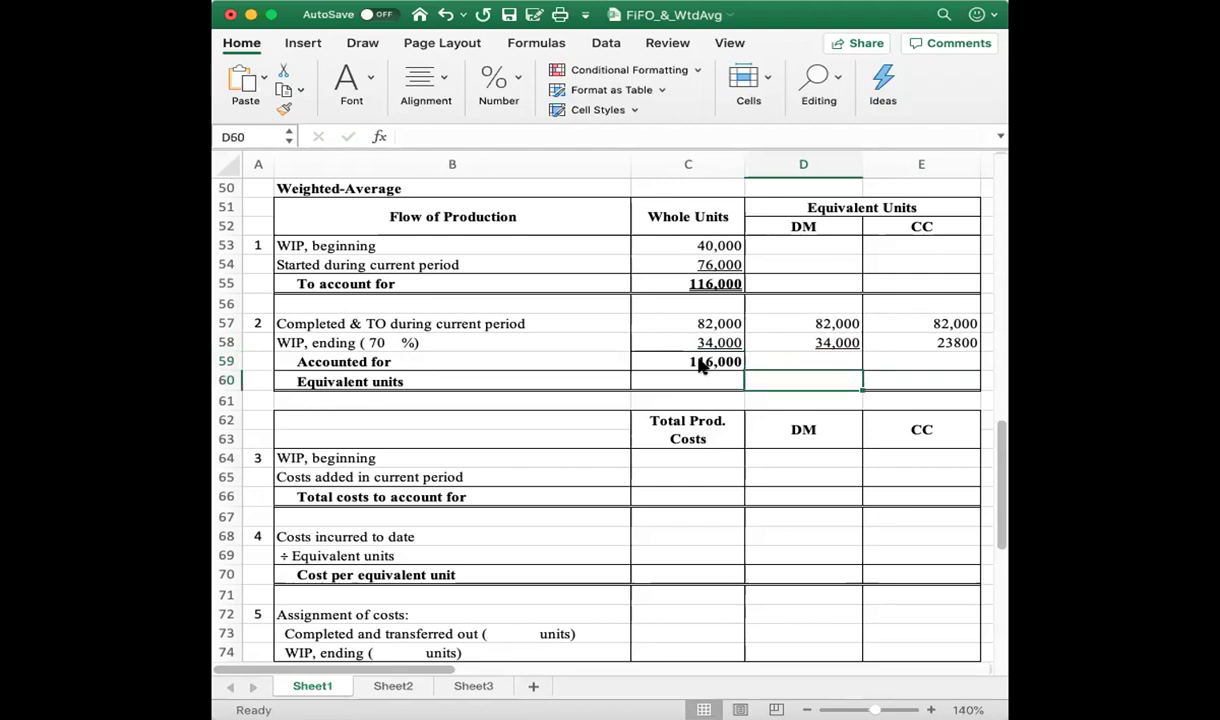
type("=")
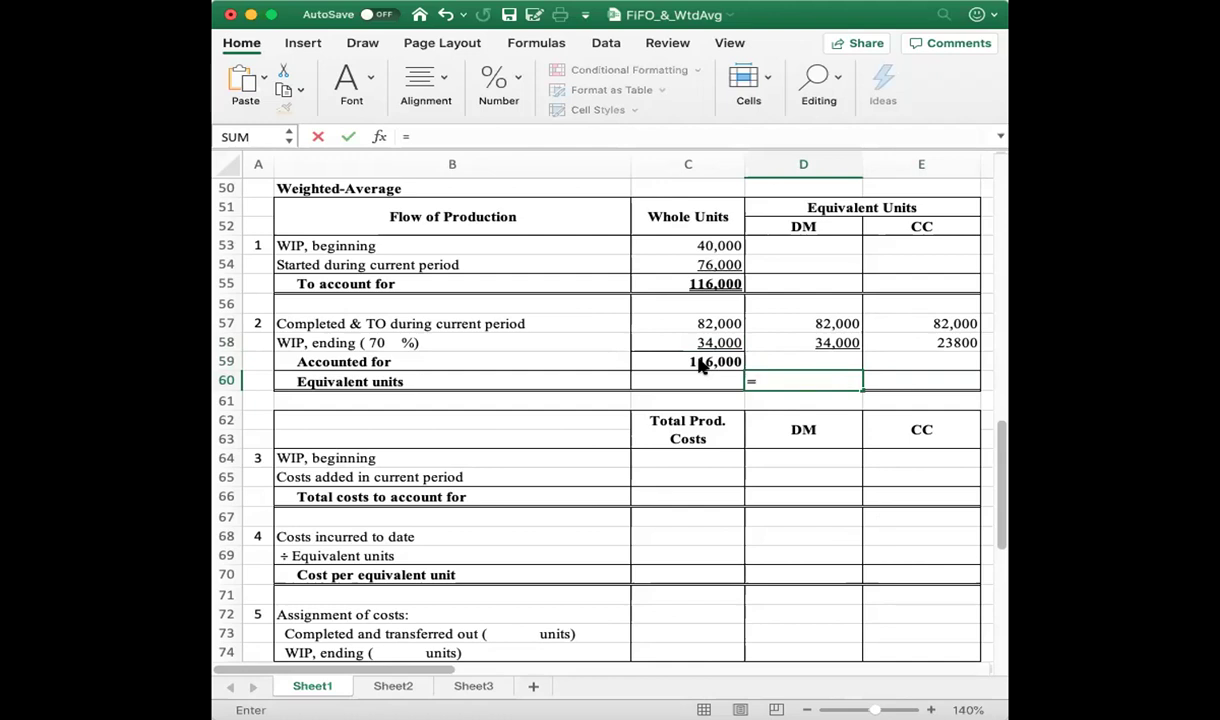
type("d")
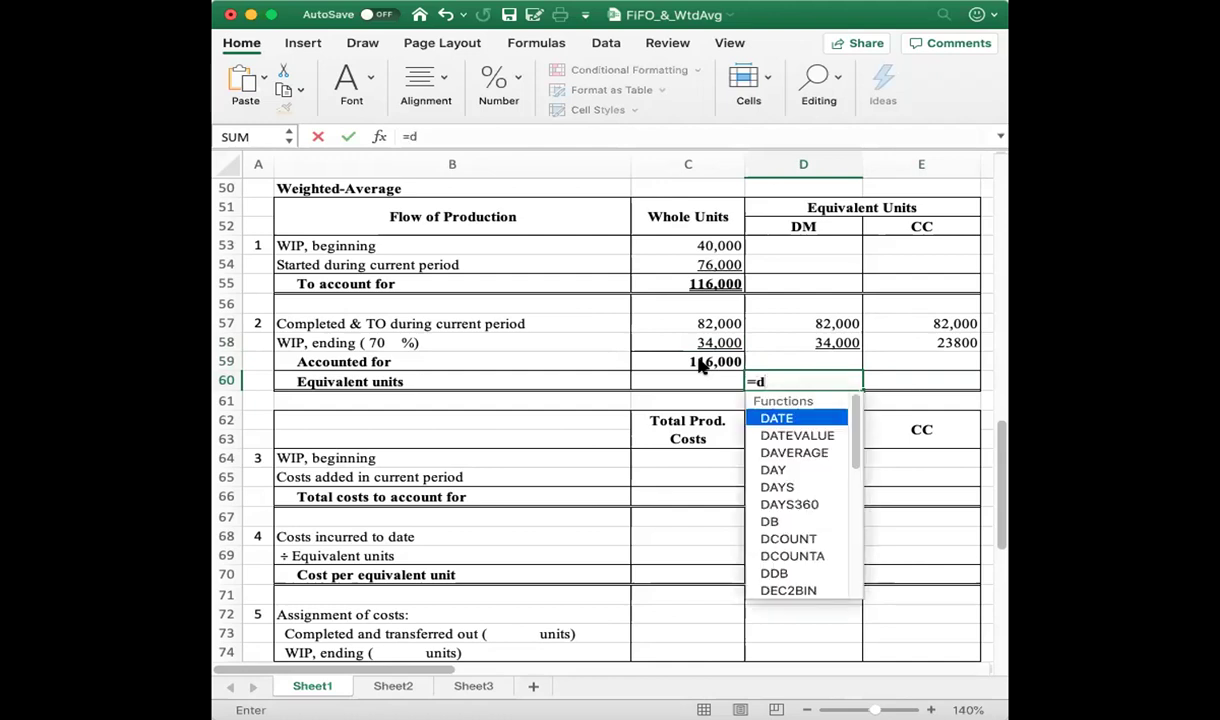
type("57")
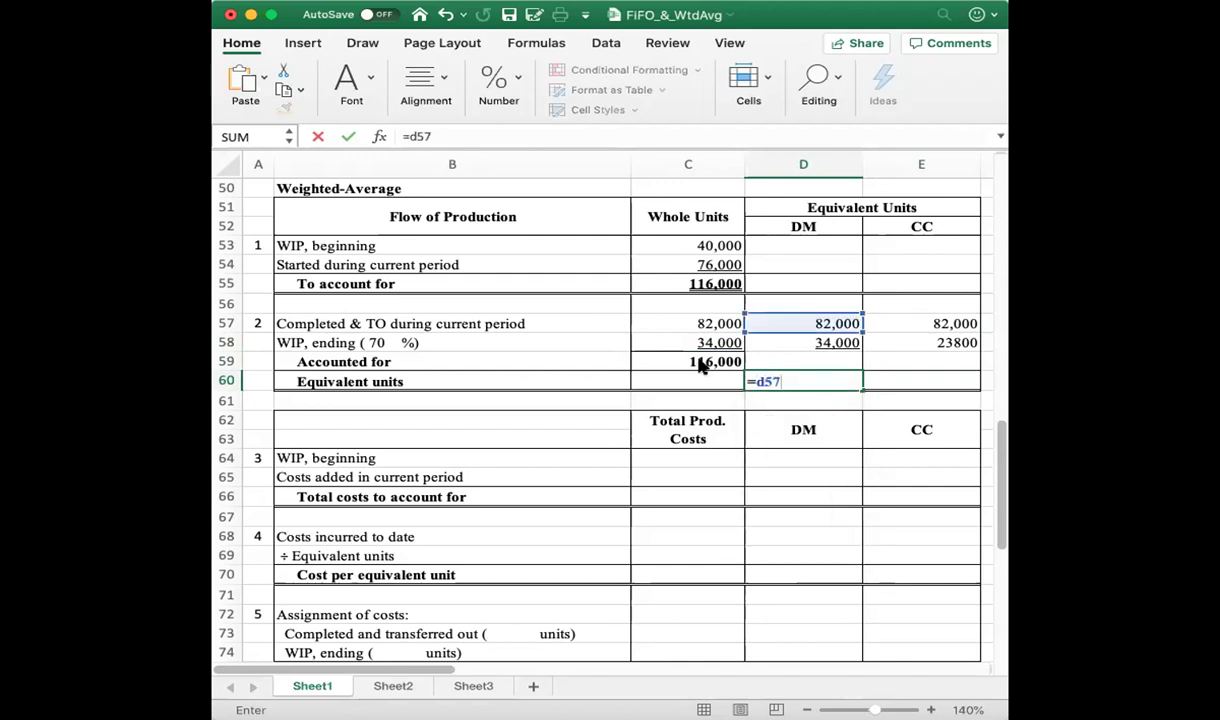
type("+d58")
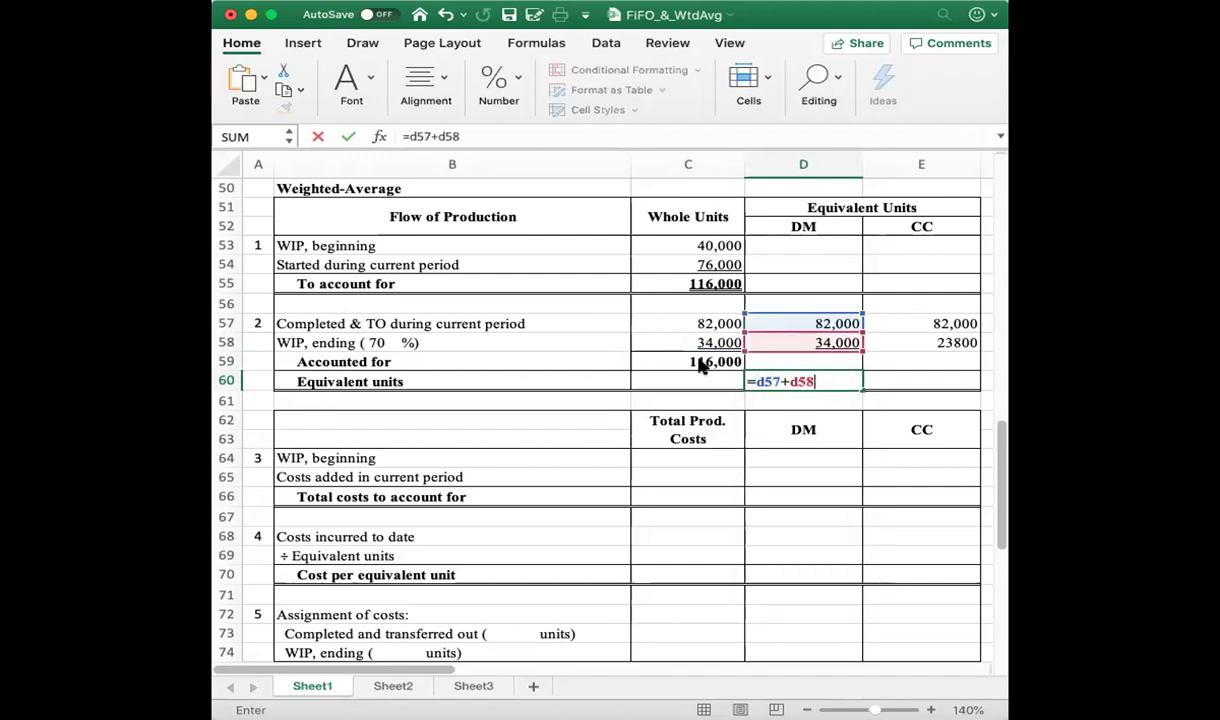
key("Return")
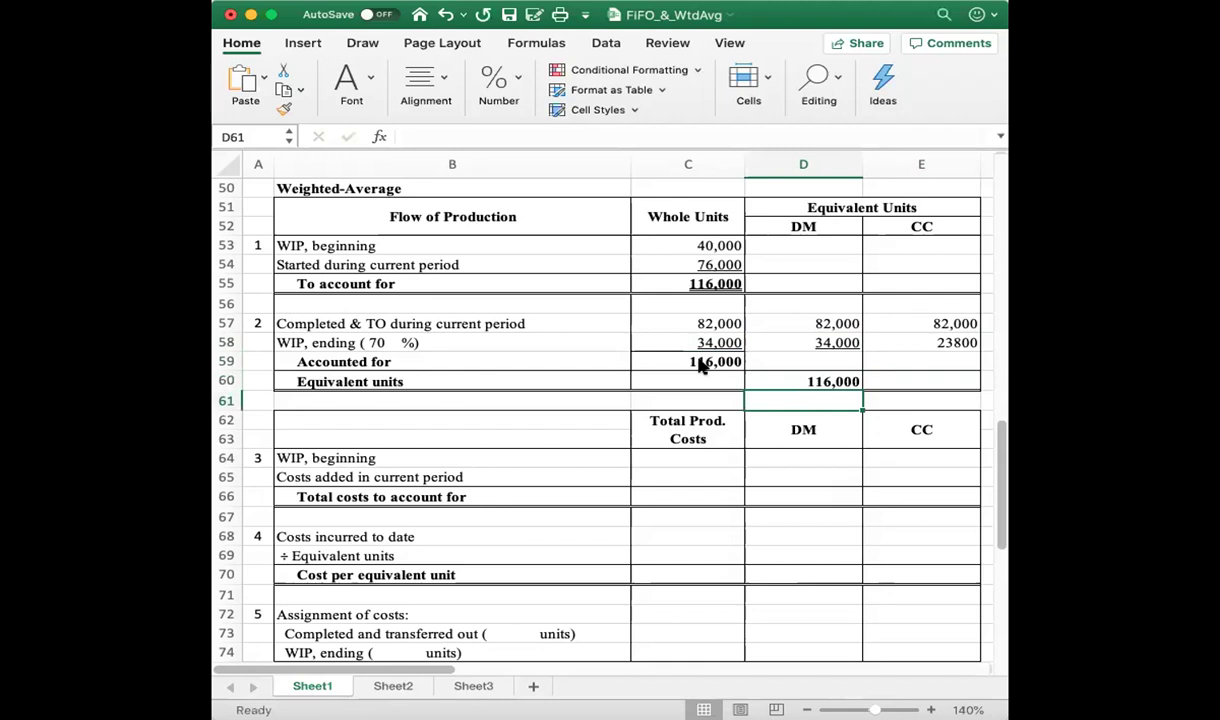
- Total the CC equivalent units in E60 with the formula =e57+e58
key("Up")
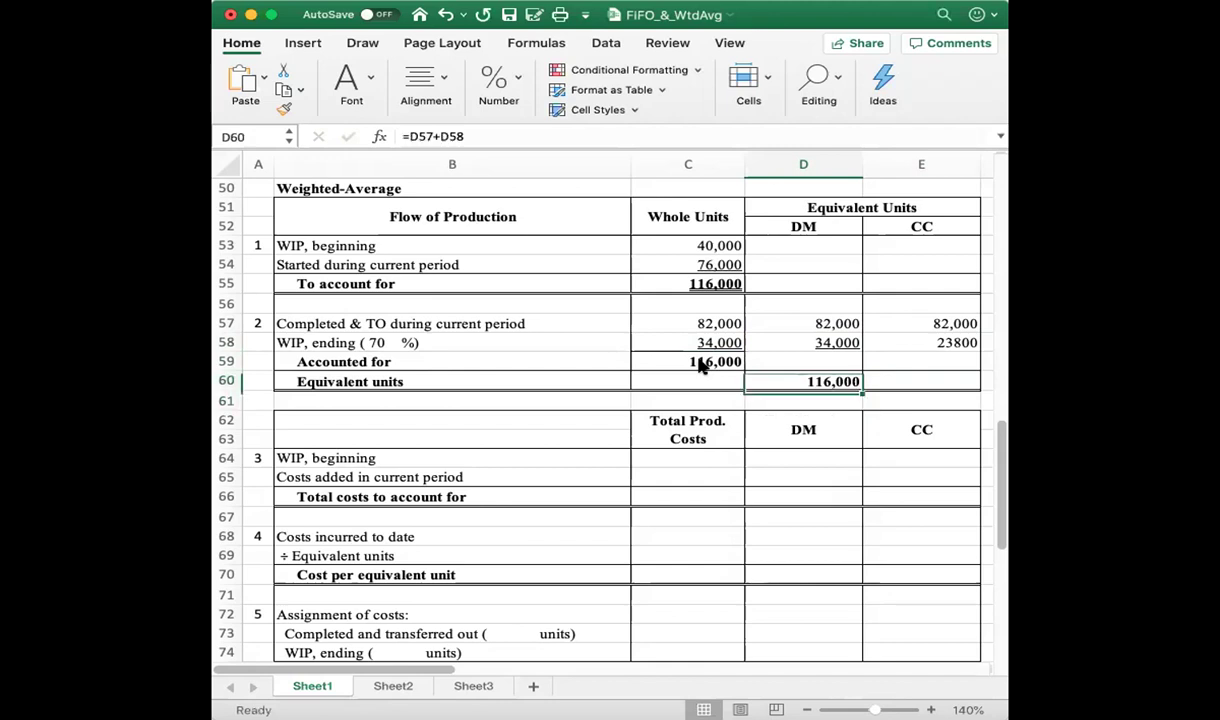
key("Right")
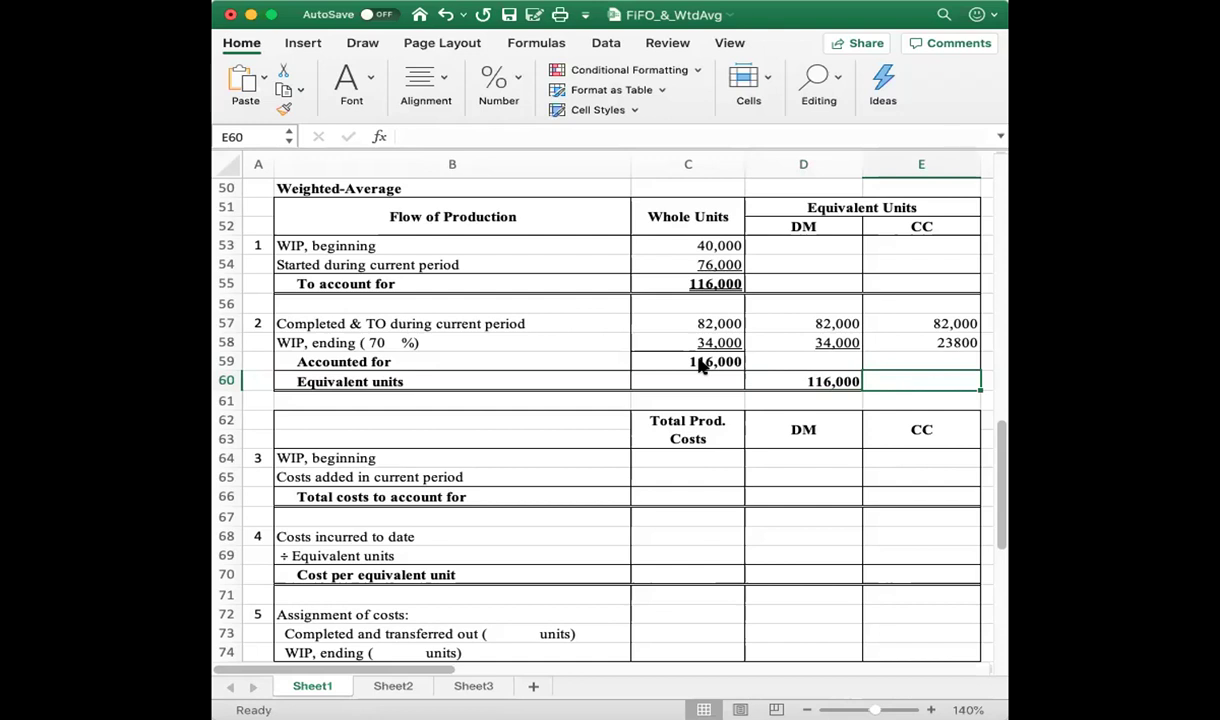
type("=")
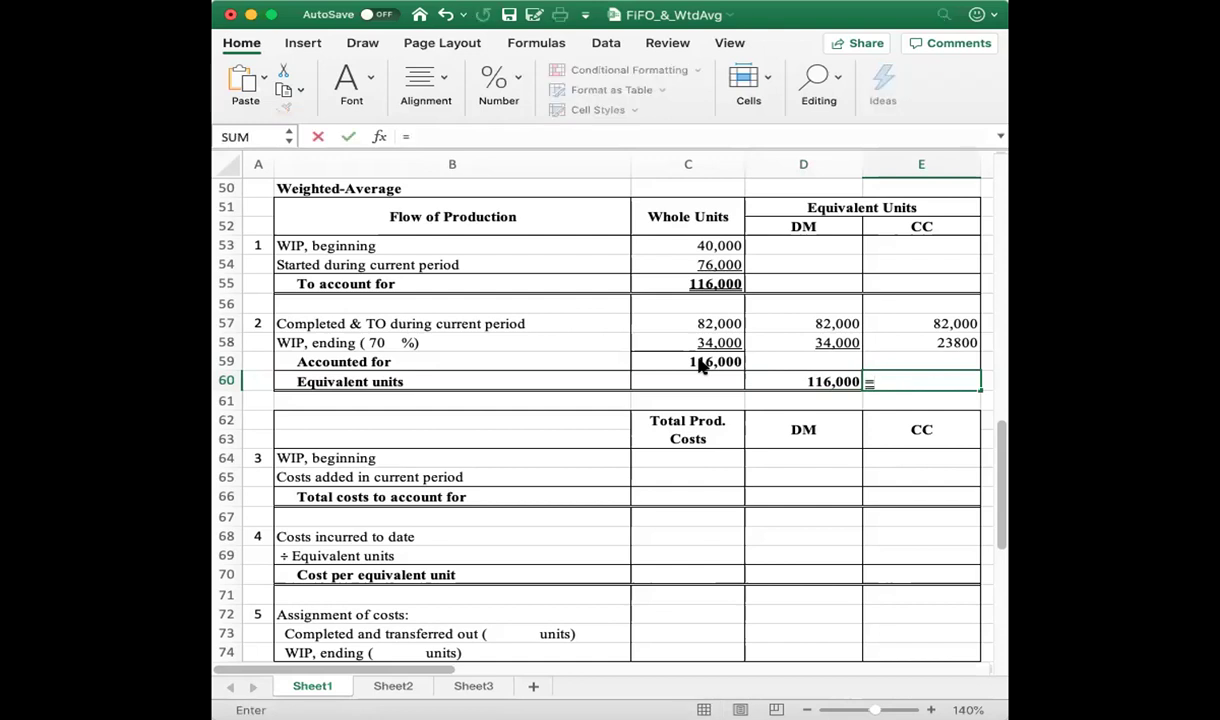
type("e57+")
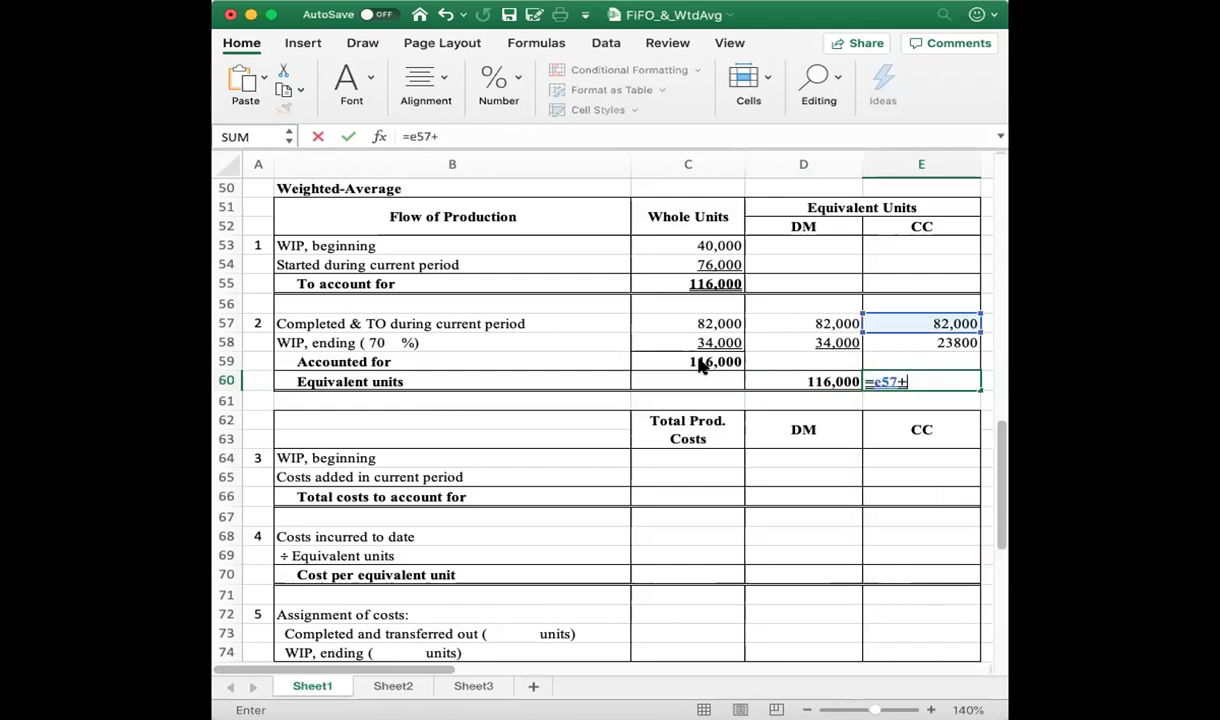
type("e")
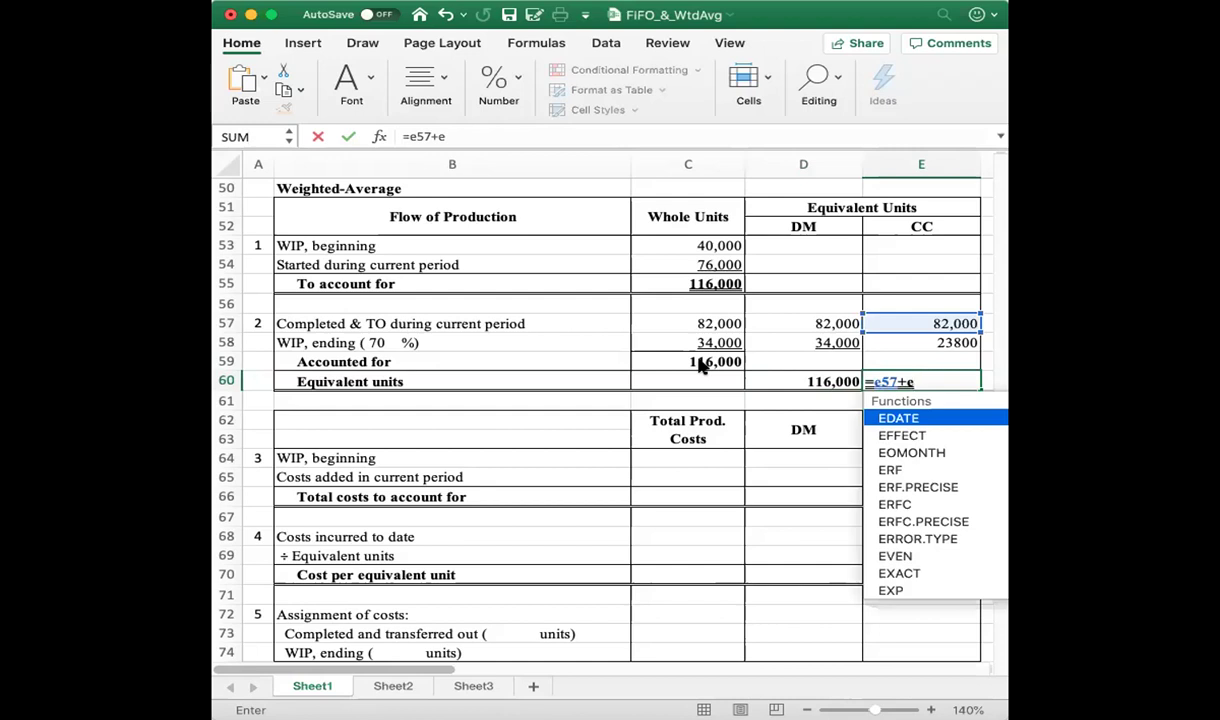
type("58")
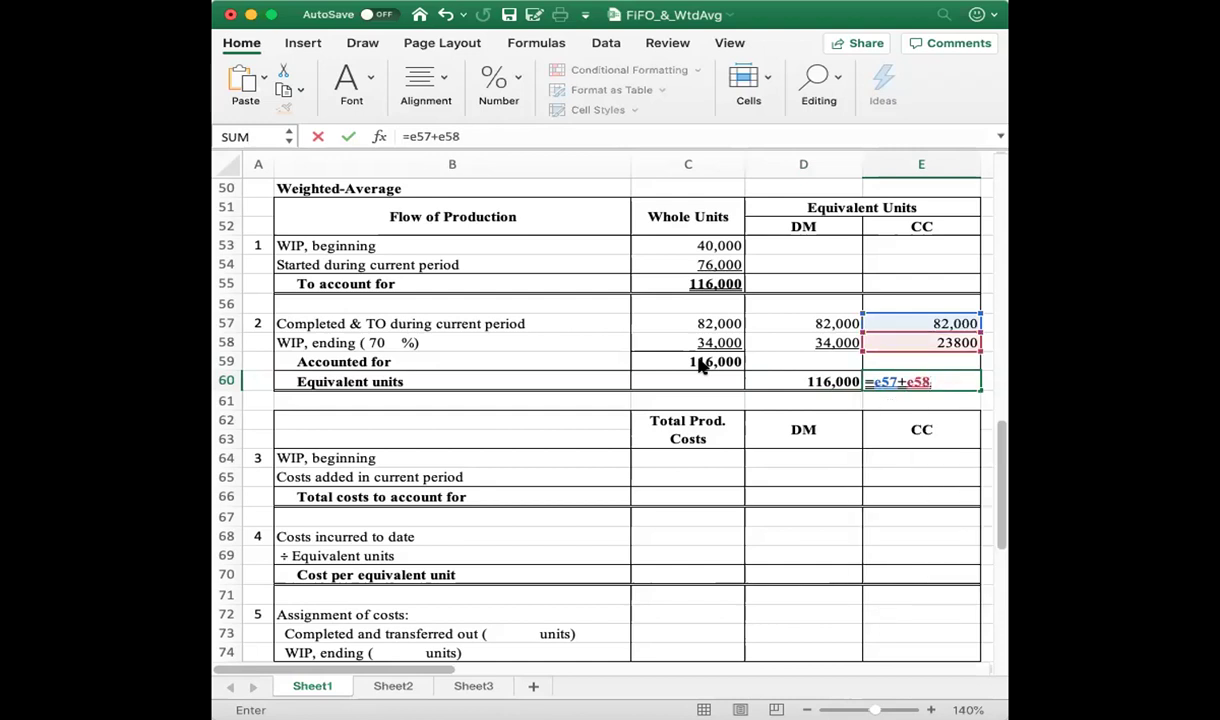
key("Return")
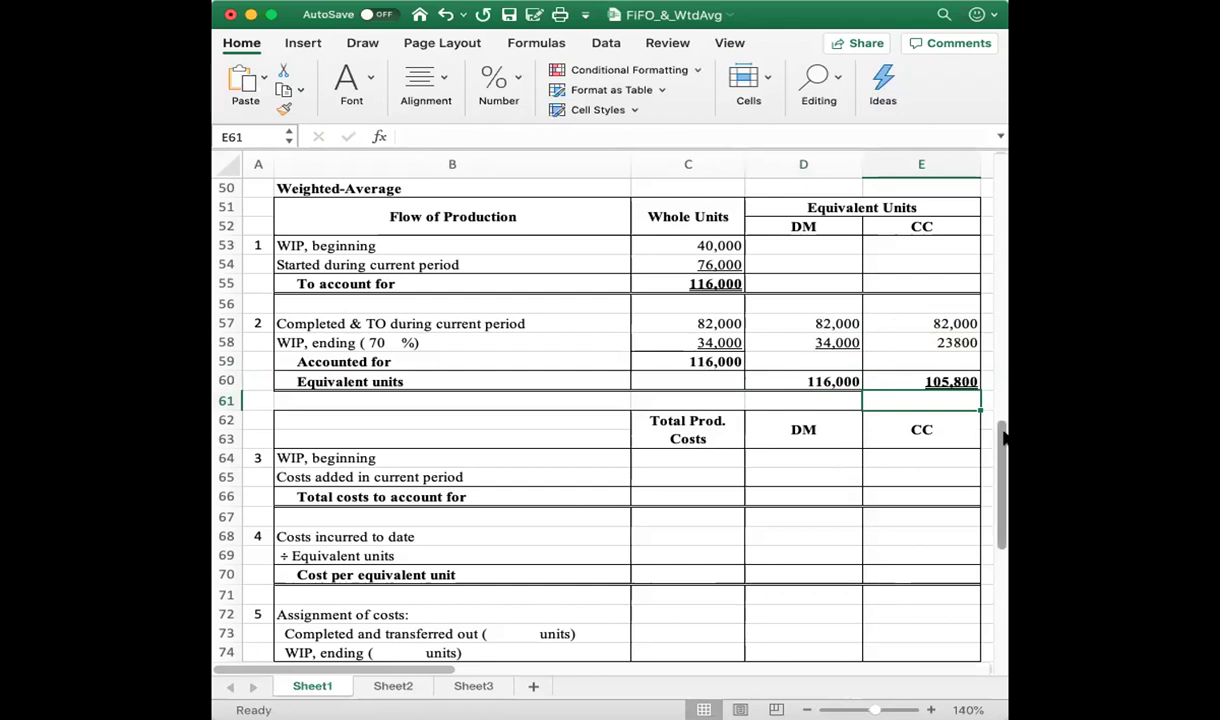
- Format the cost section cells C64:E75 as Currency, and replace that format with the Comma Style
left_click_drag(1003, 445, 1003, 462)
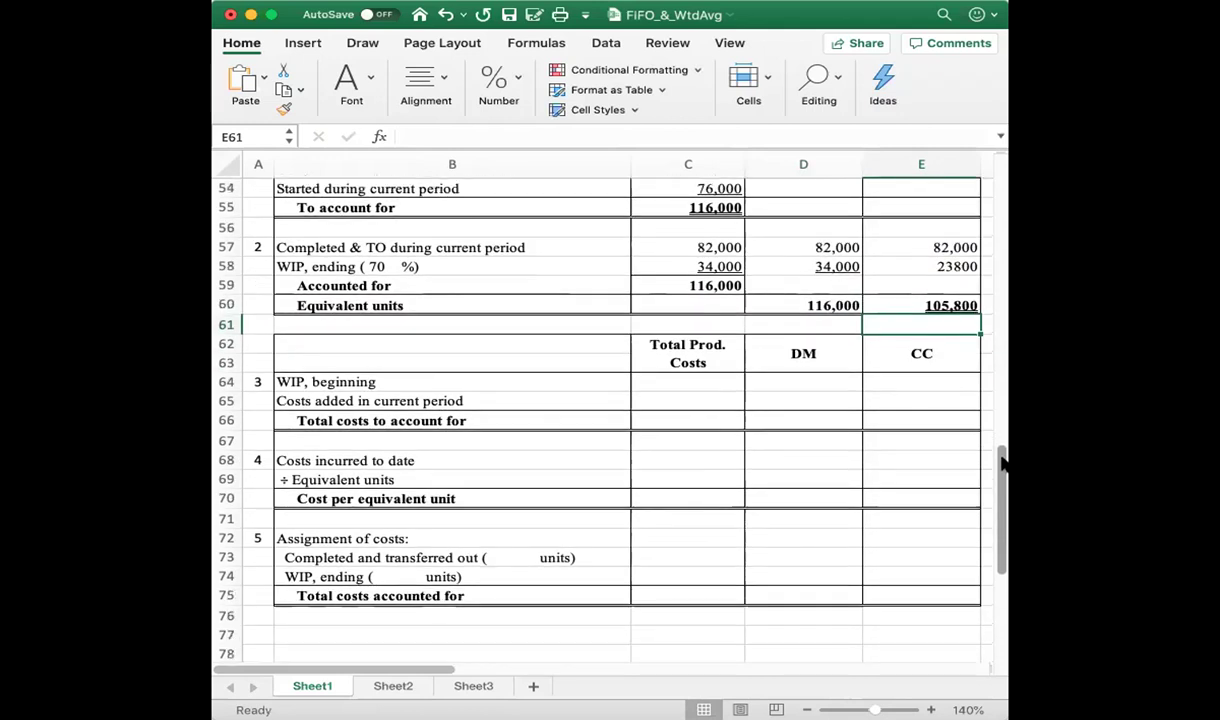
left_click(699, 383)
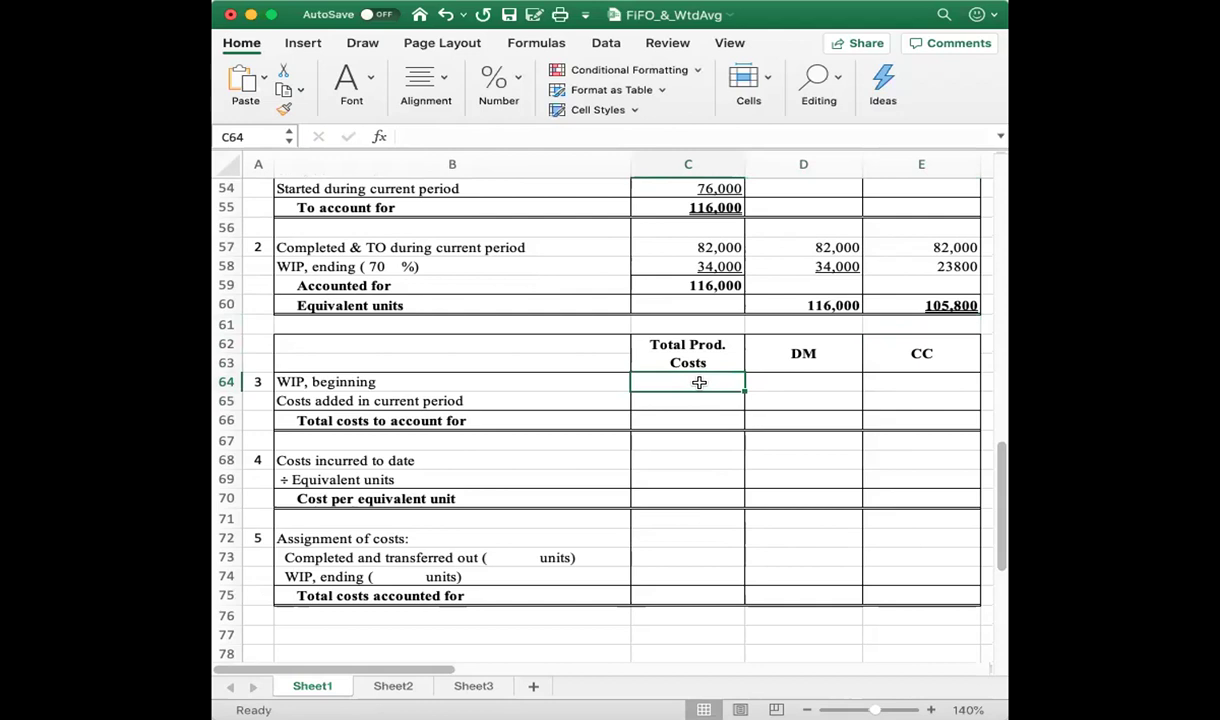
key("shift+Down")
key("shift+Down")
key("shift+Down")
key("shift+Down")
key("shift+Down")
key("shift+Down")
key("shift+Down")
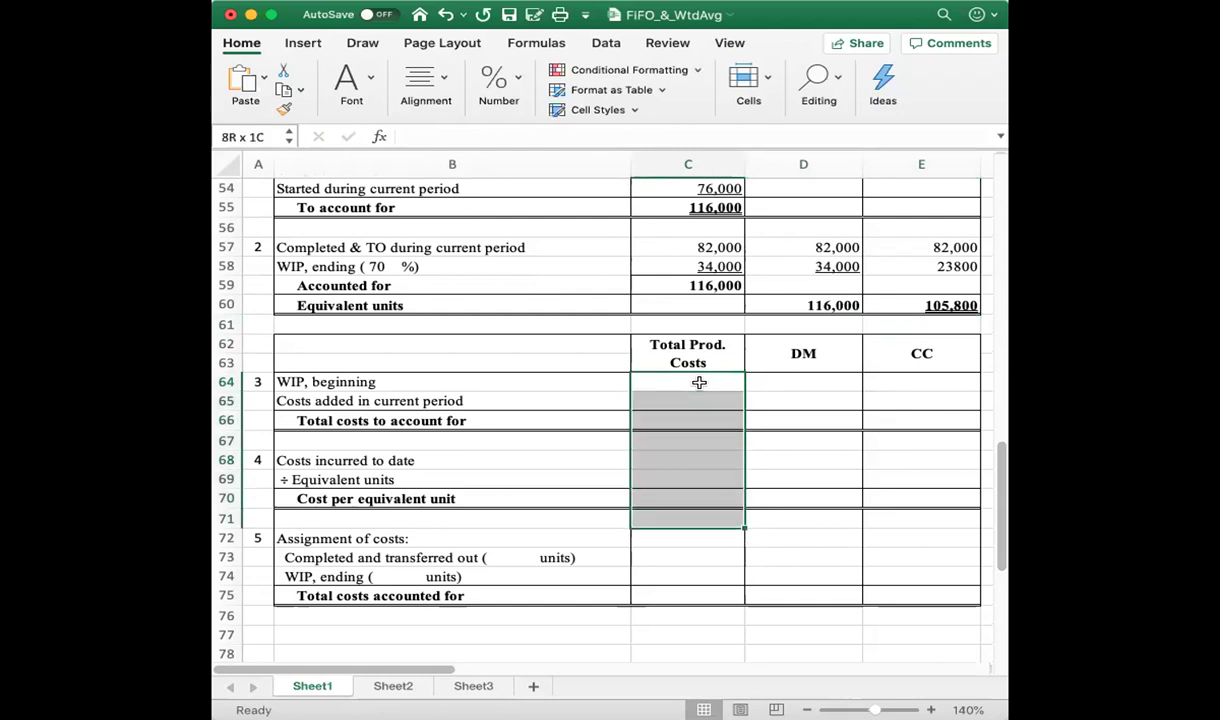
key("shift+Down")
key("shift+Down")
key("shift+Down")
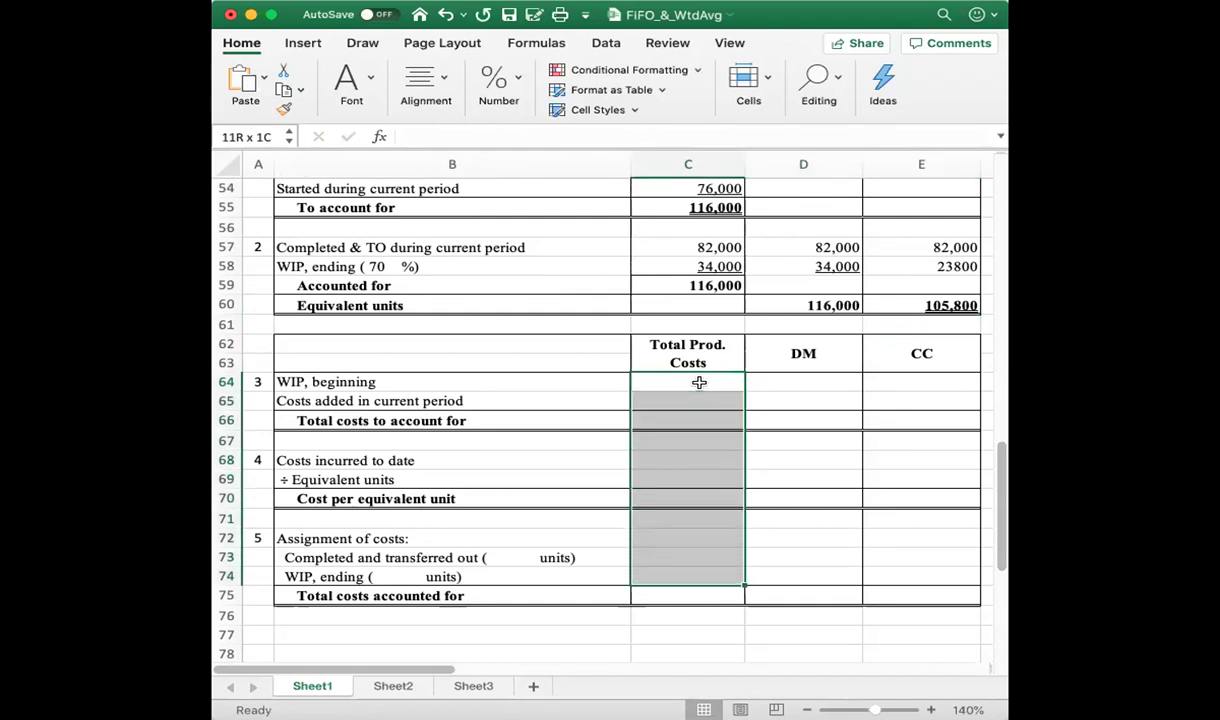
key("shift+Right")
key("shift+Right")
key("shift+Down")
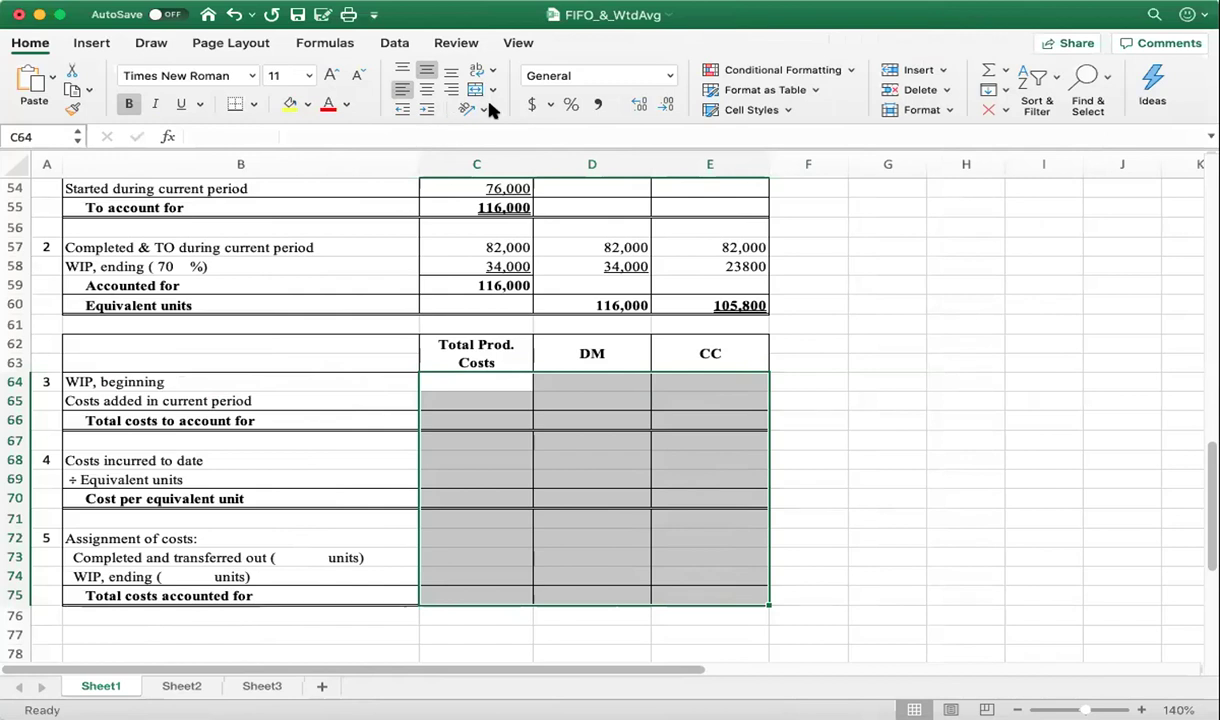
left_click(668, 75)
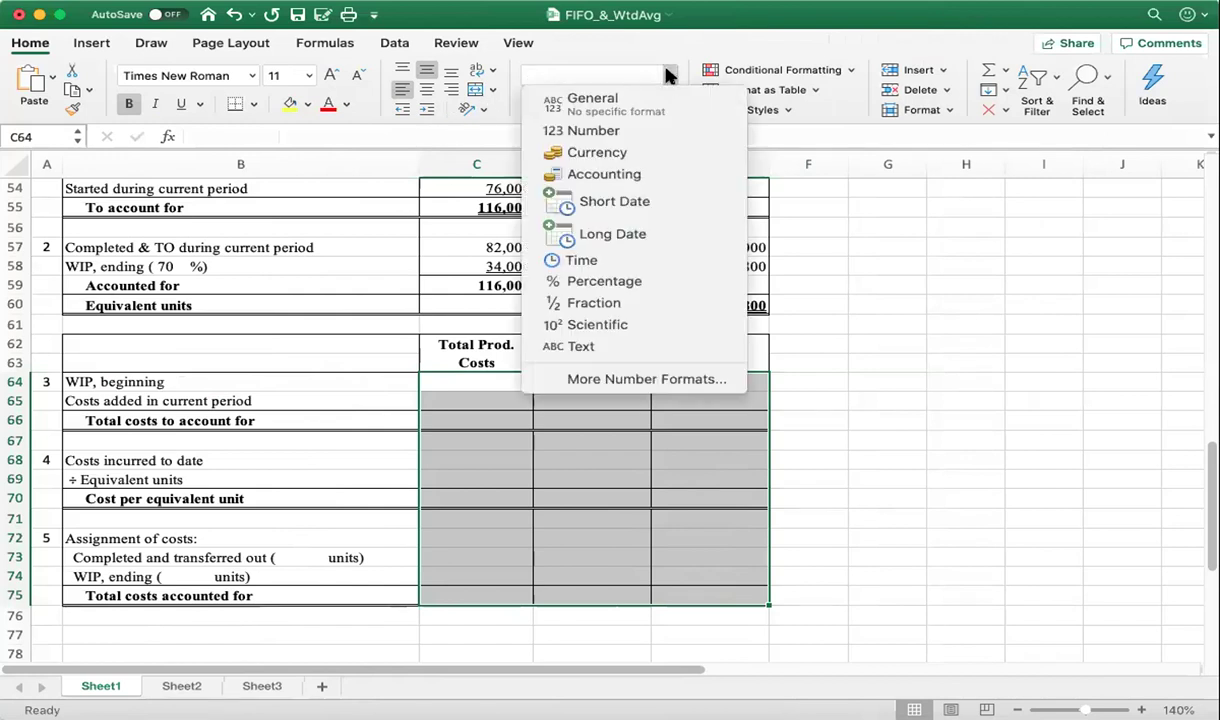
left_click(640, 160)
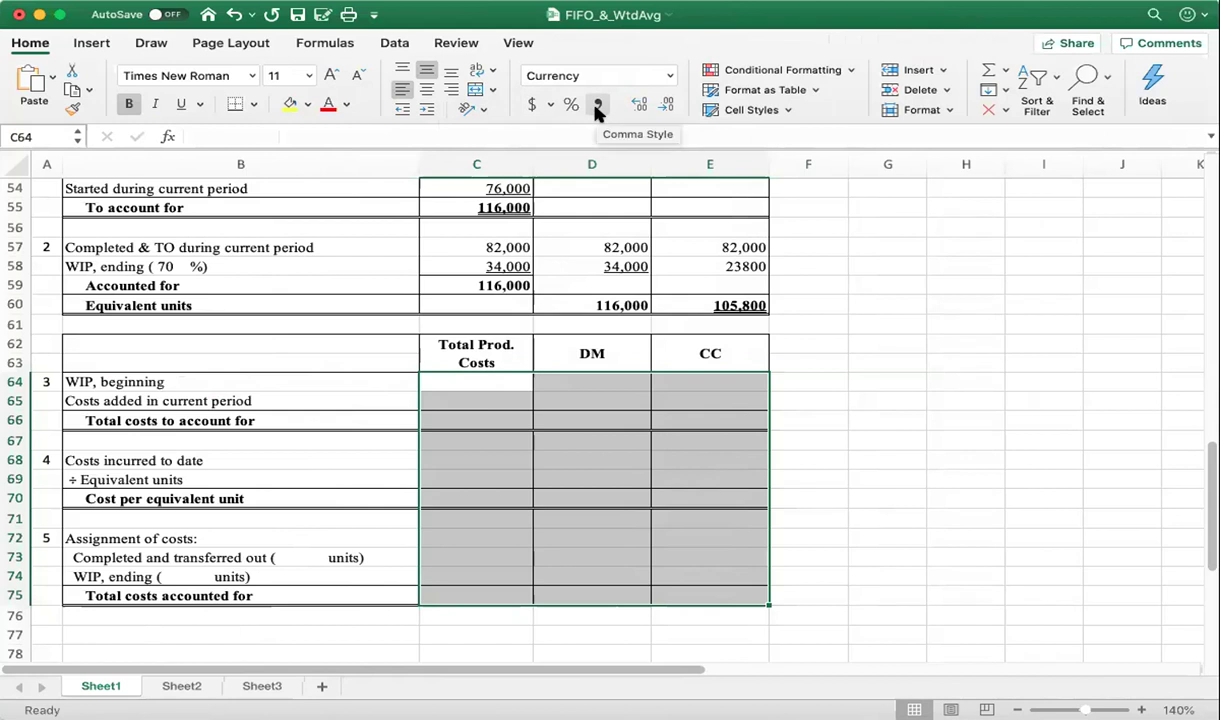
left_click(597, 106)
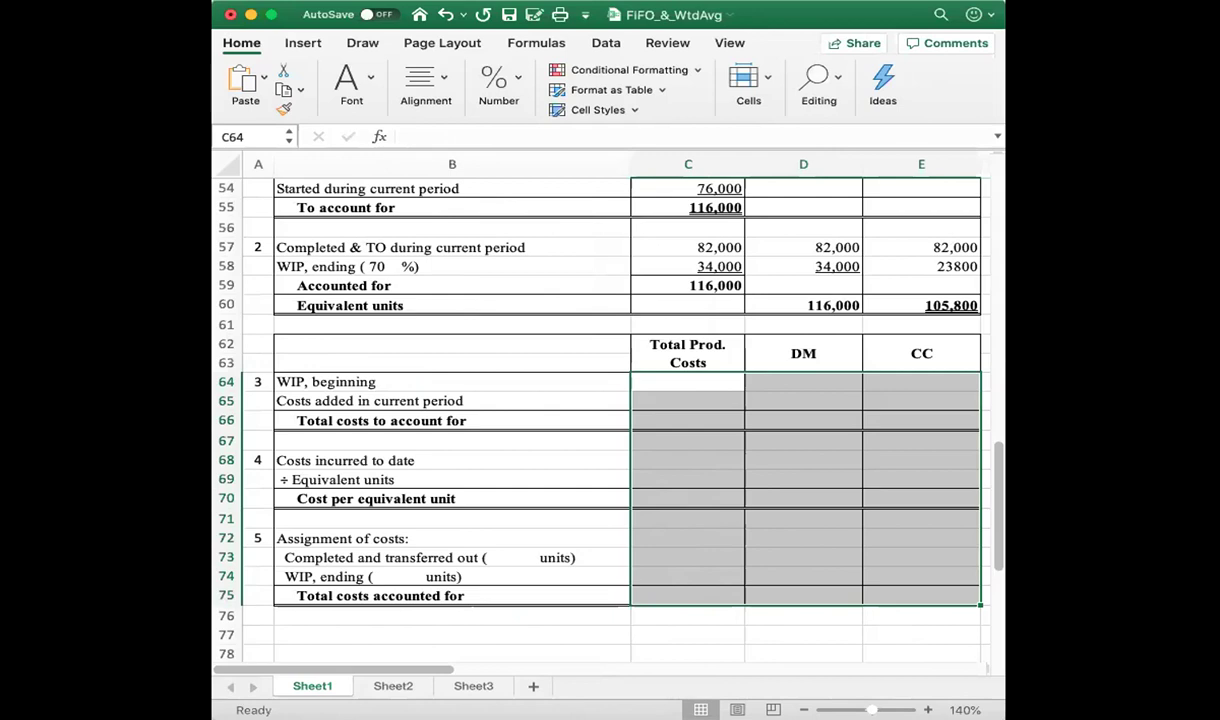
- Enter the beginning WIP costs in row 64: 40,000 for DM and 95,000 for CC
left_click(677, 387)
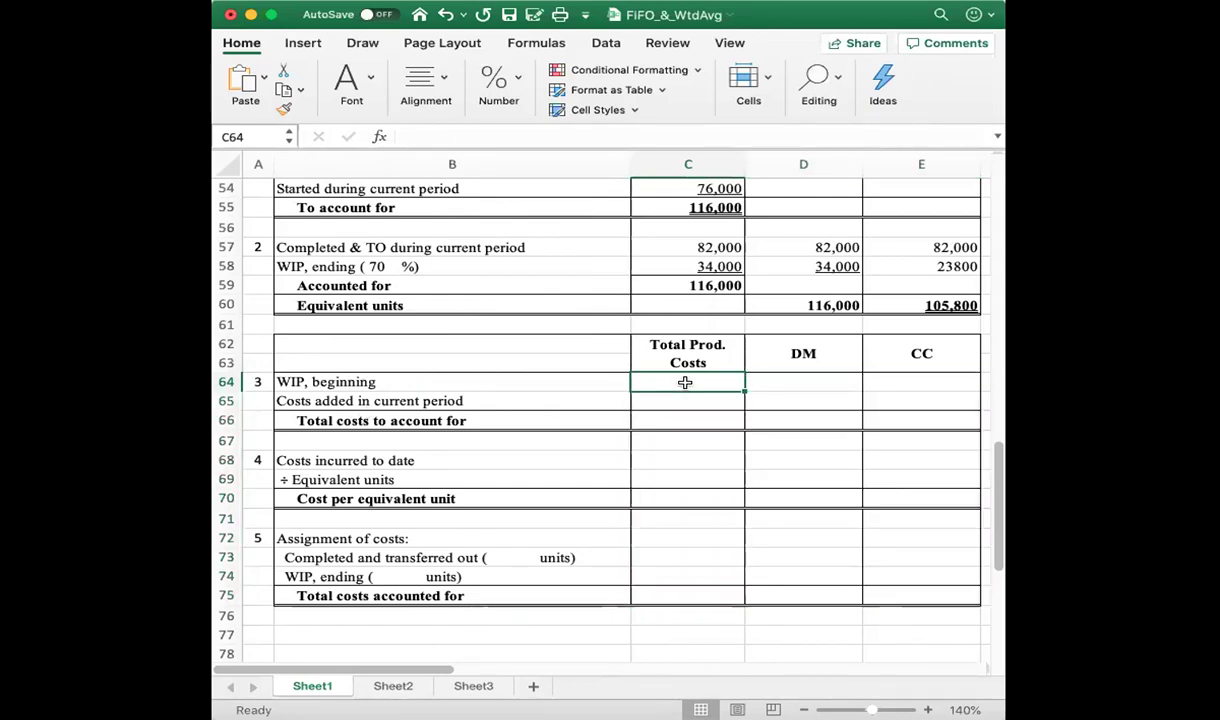
key("Right")
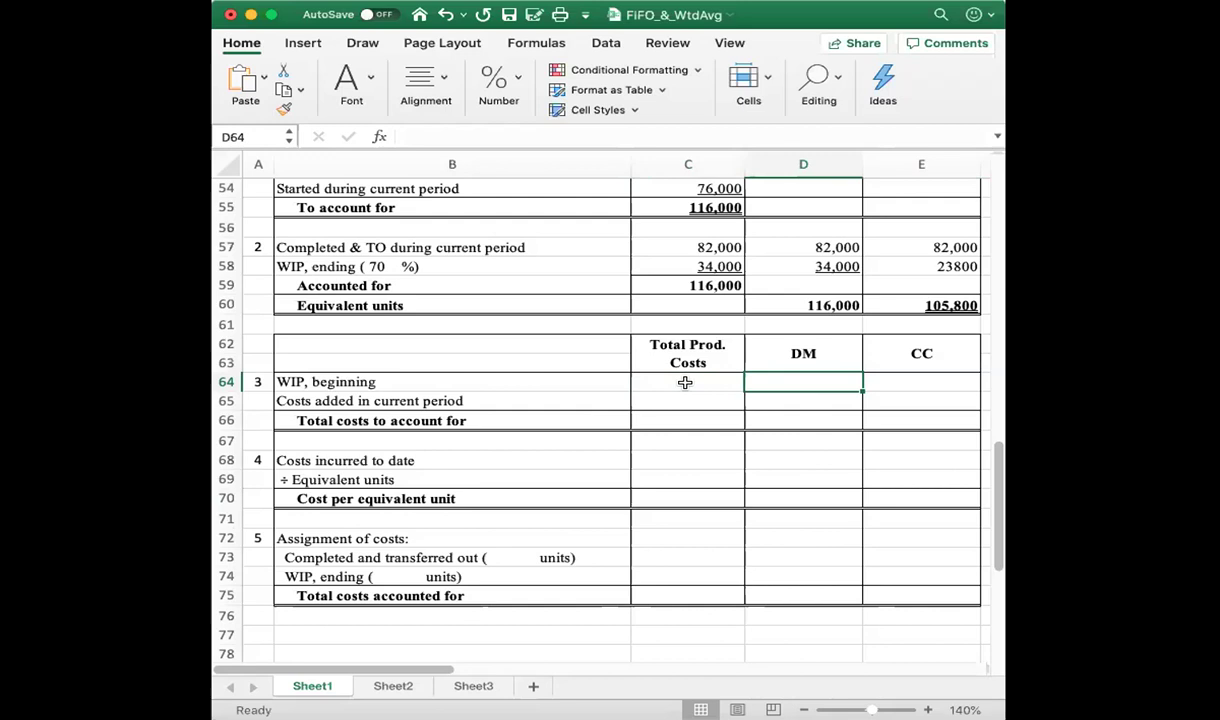
type("40")
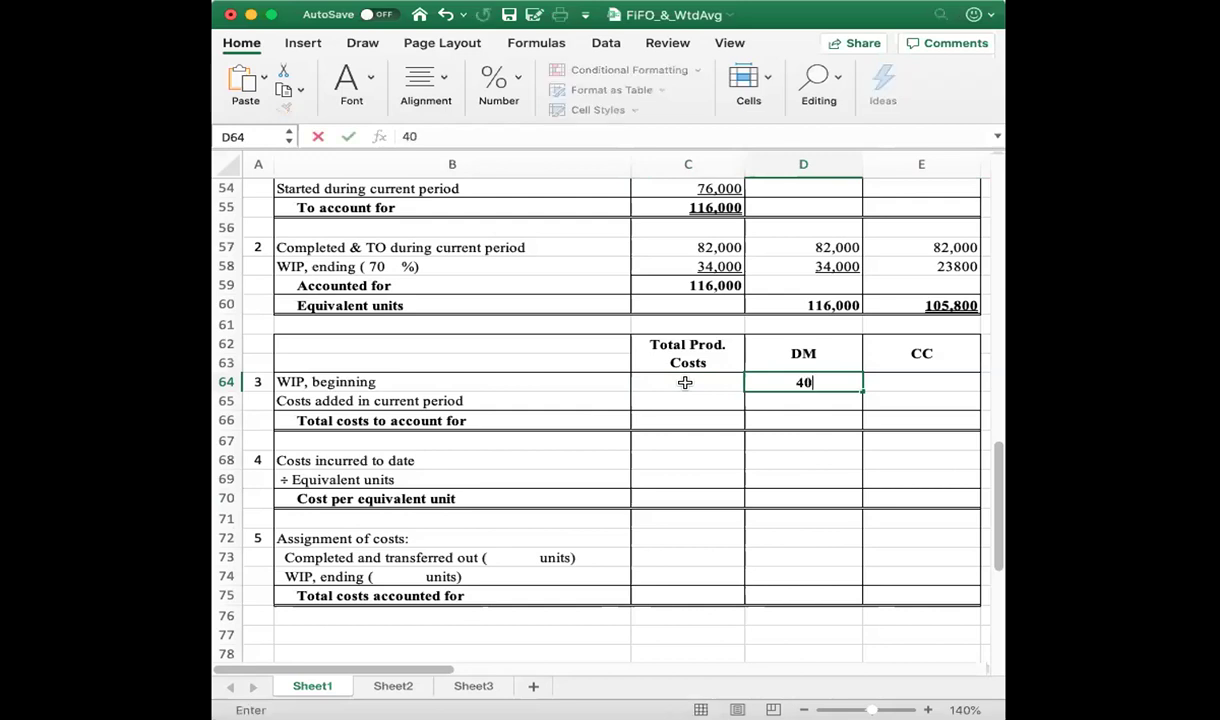
type(",000")
key("Tab")
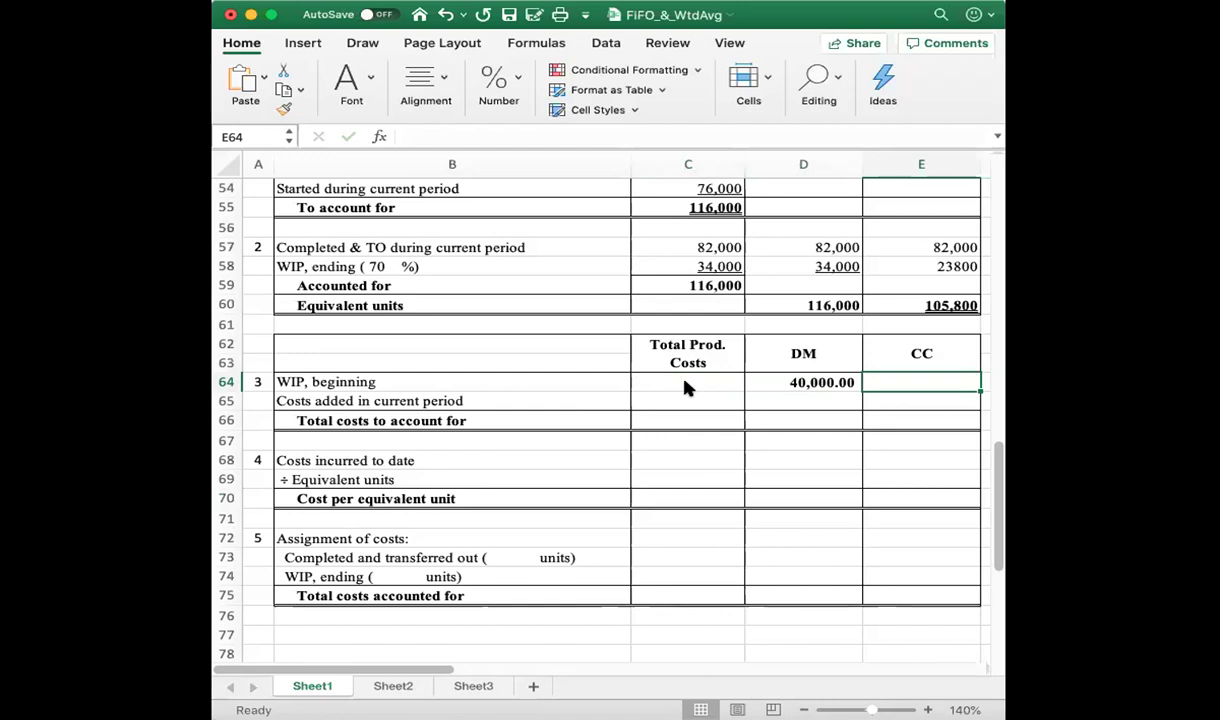
type("95")
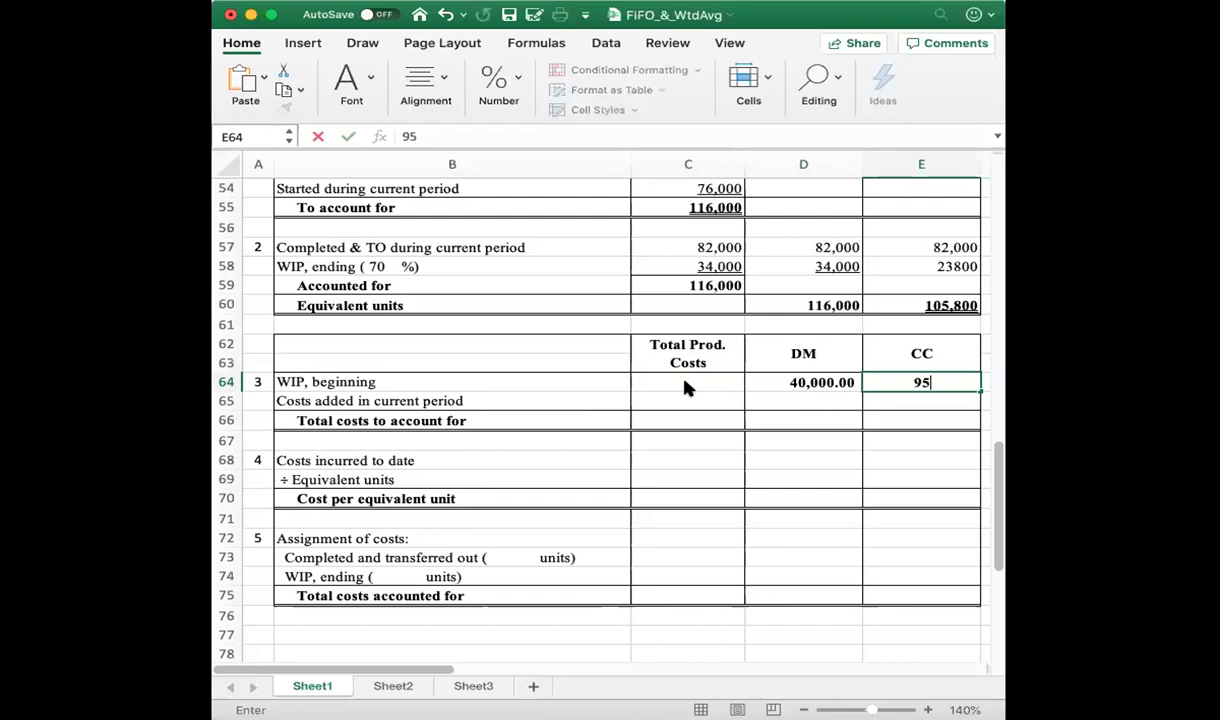
type(",000")
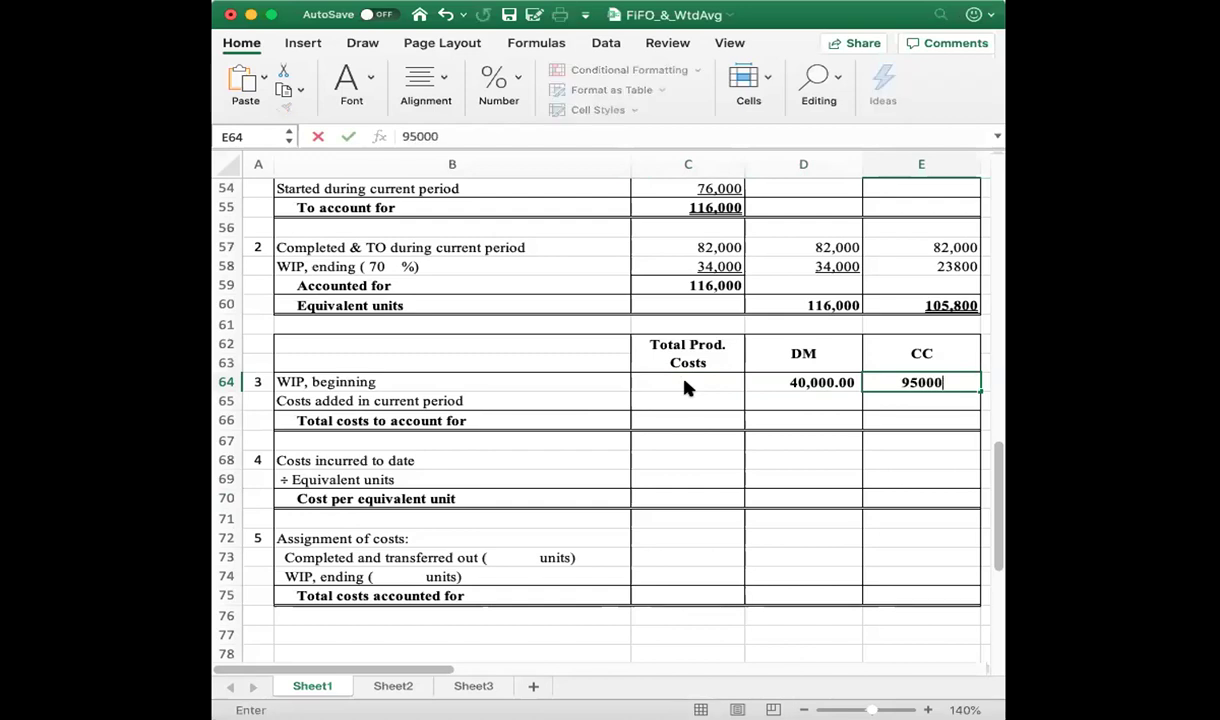
key("Return")
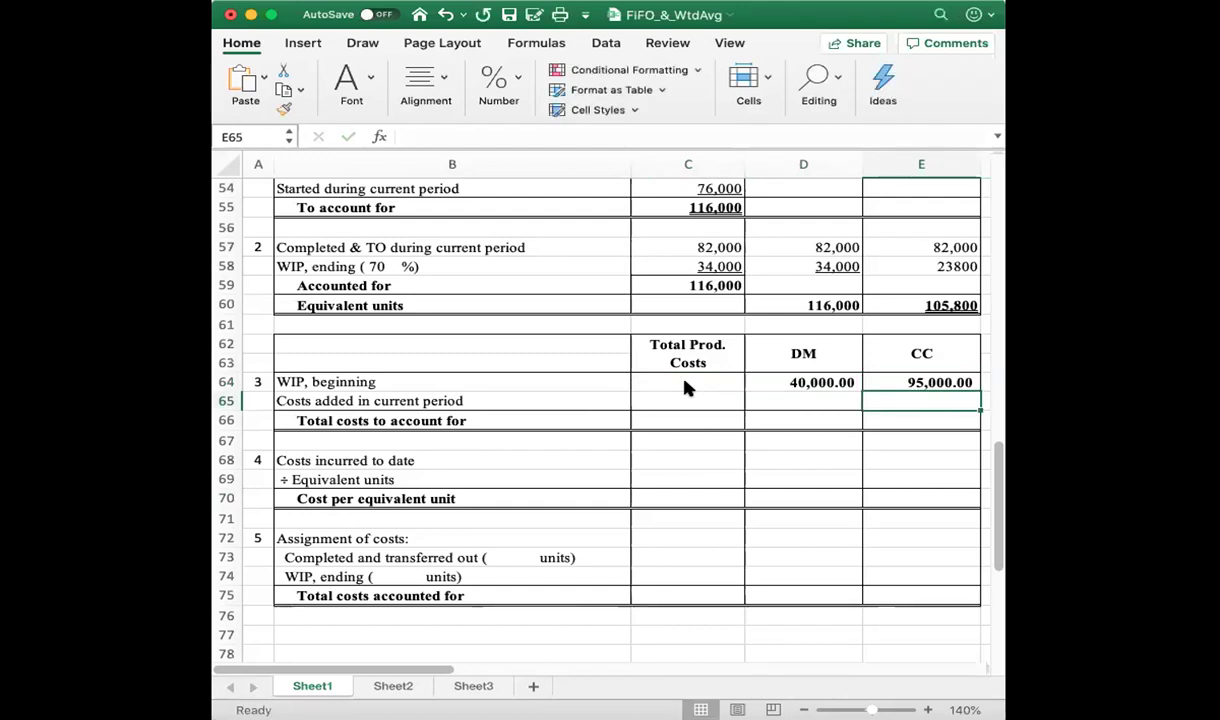
- Enter the costs added in the current period in row 65: 90,000 for DM and 157,000 for CC
key("Left")
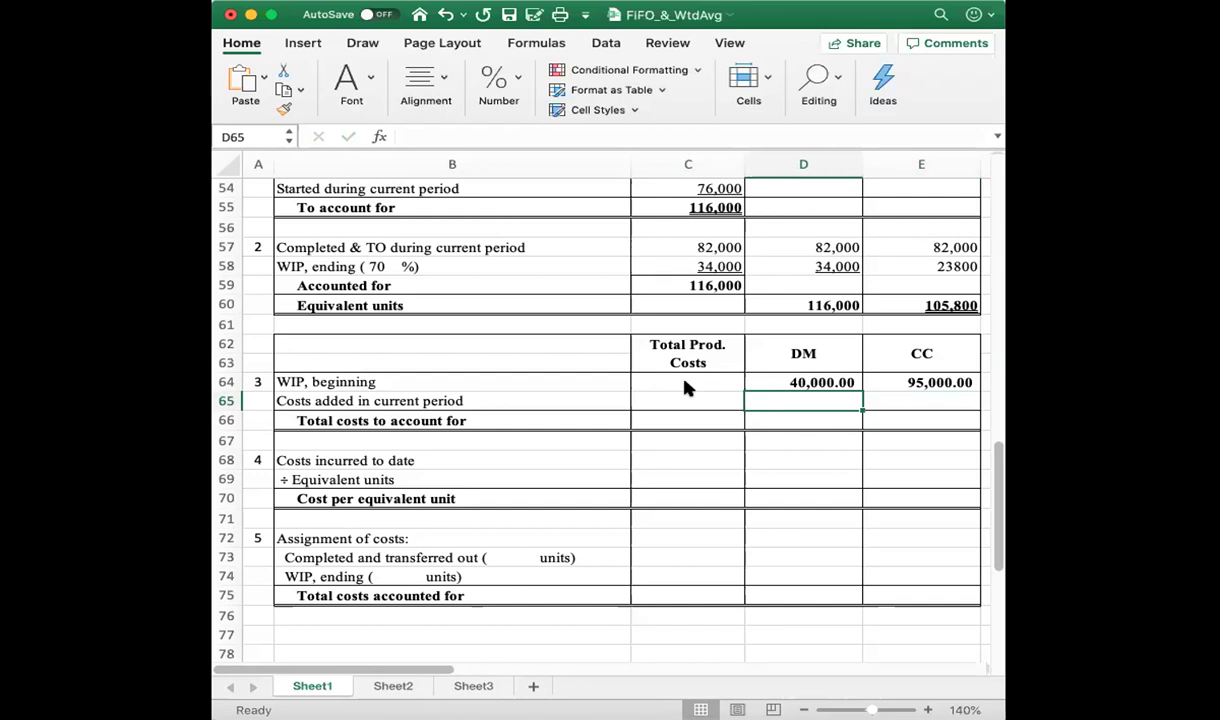
type("90")
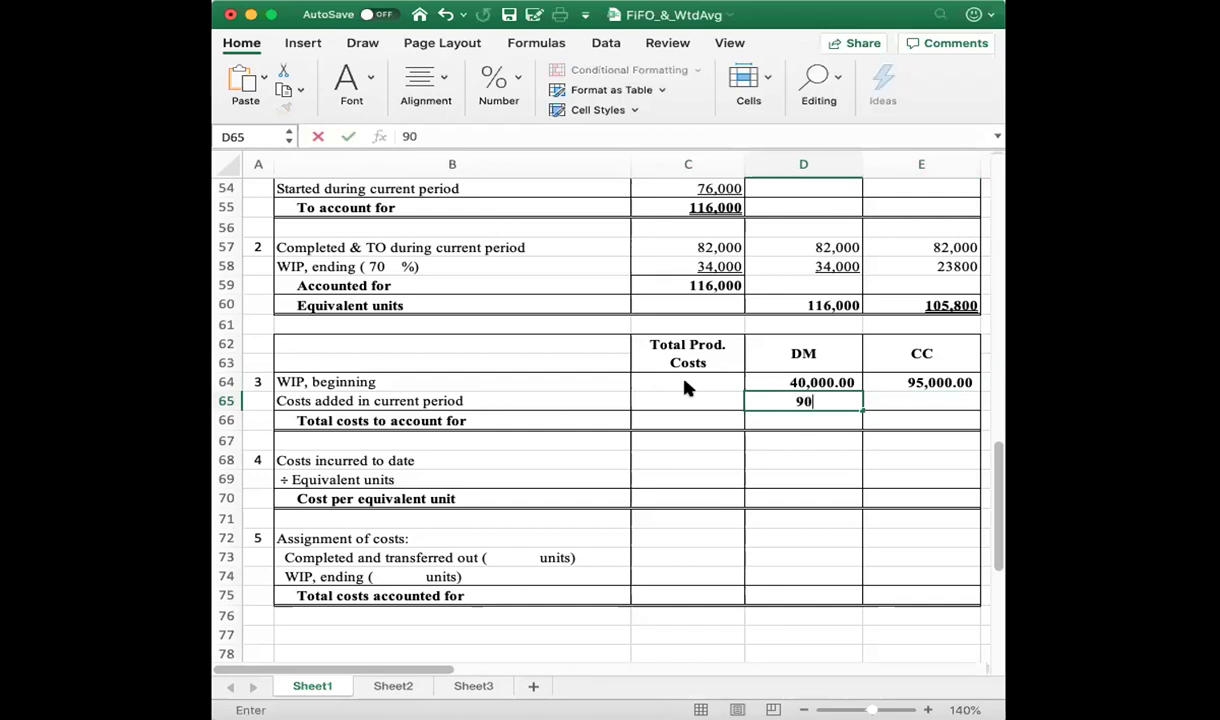
type(",000")
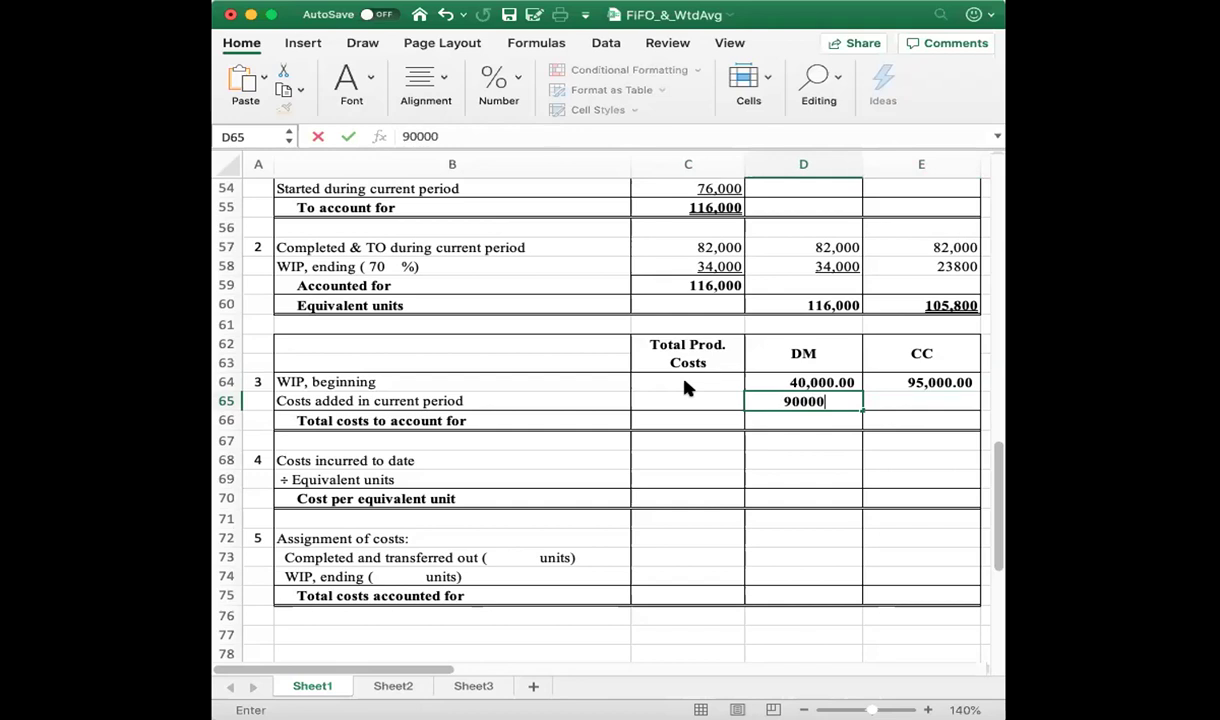
key("Tab")
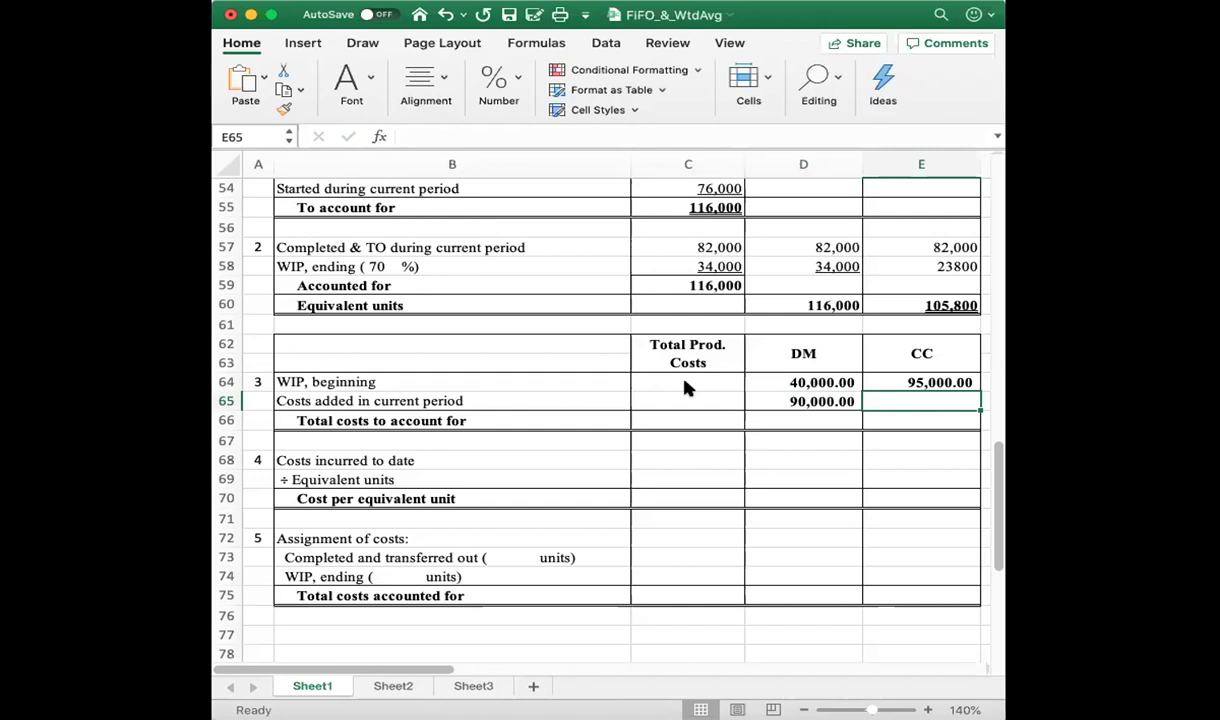
type("157000")
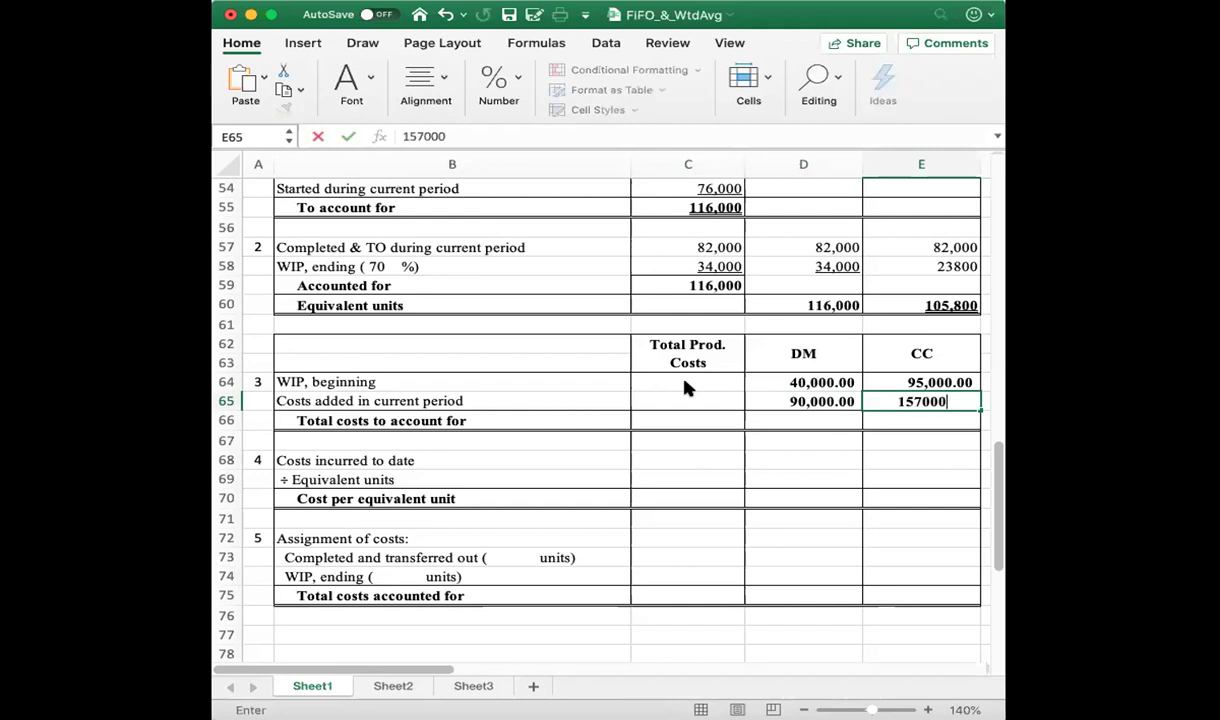
key("Return")
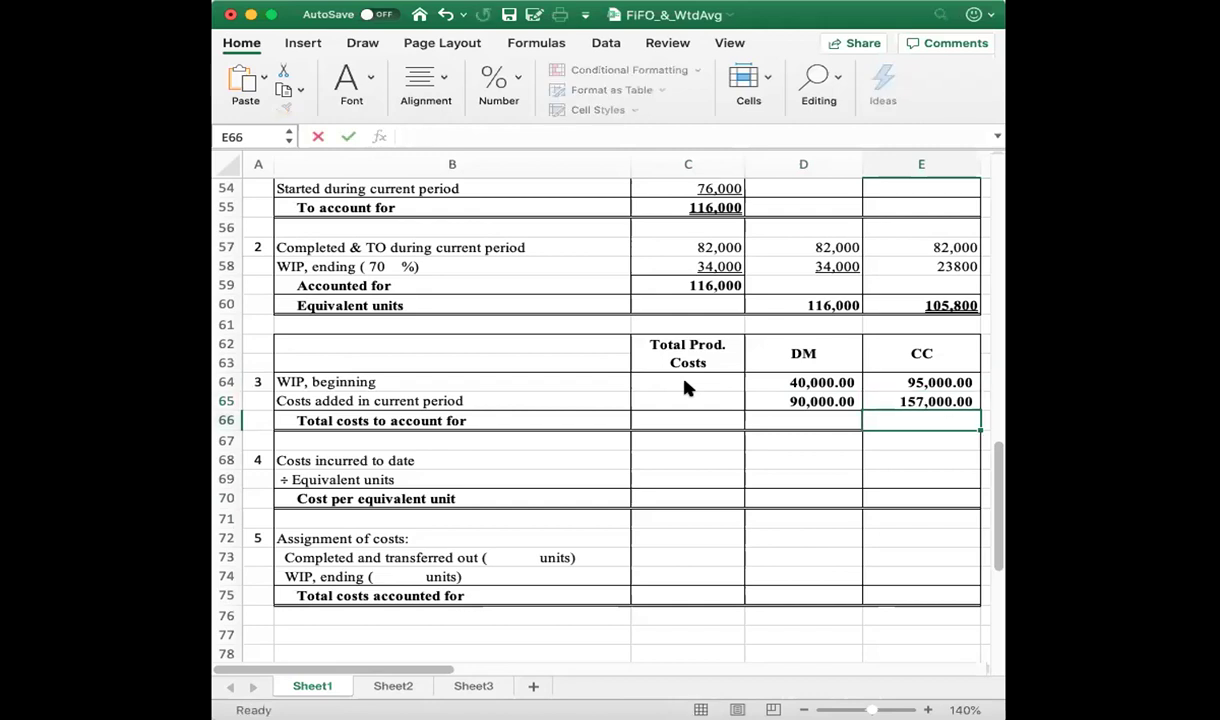
- Remove the bold formatting from the DM and CC cost entries in D64:E65
left_click(799, 382)
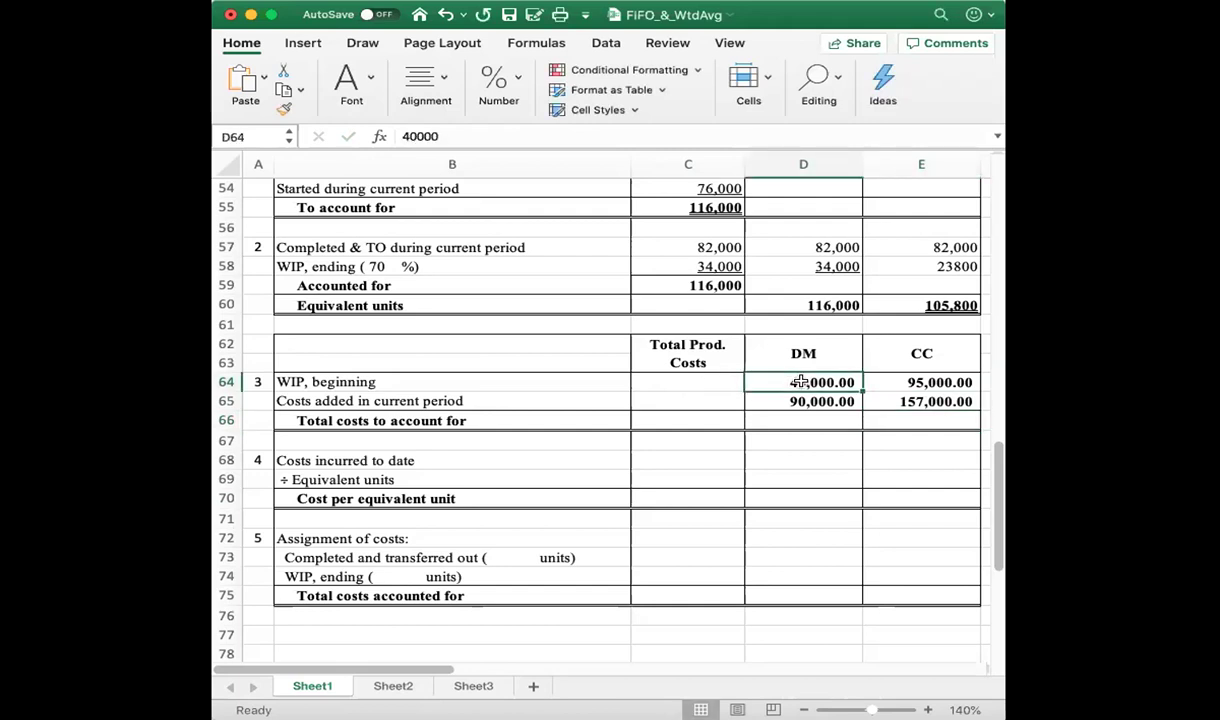
key("shift+Down")
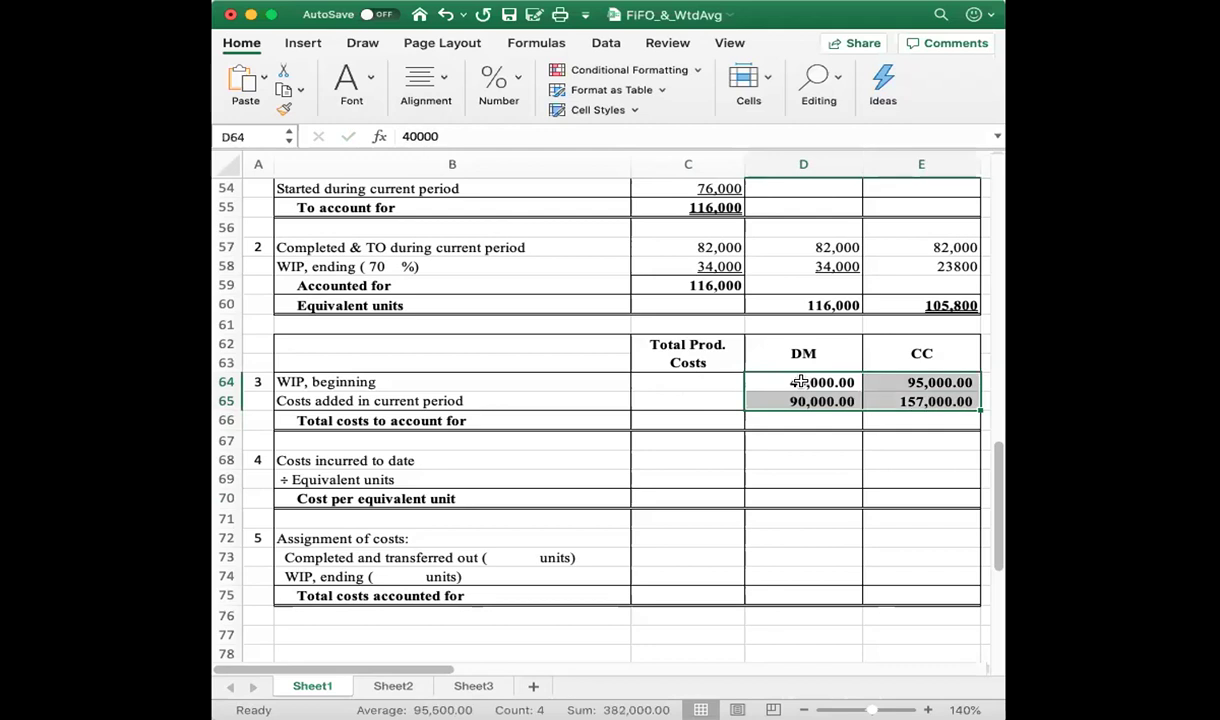
- Total the DM costs to account for in D66 with the formula =d64+d65
key("Down")
key("Down")
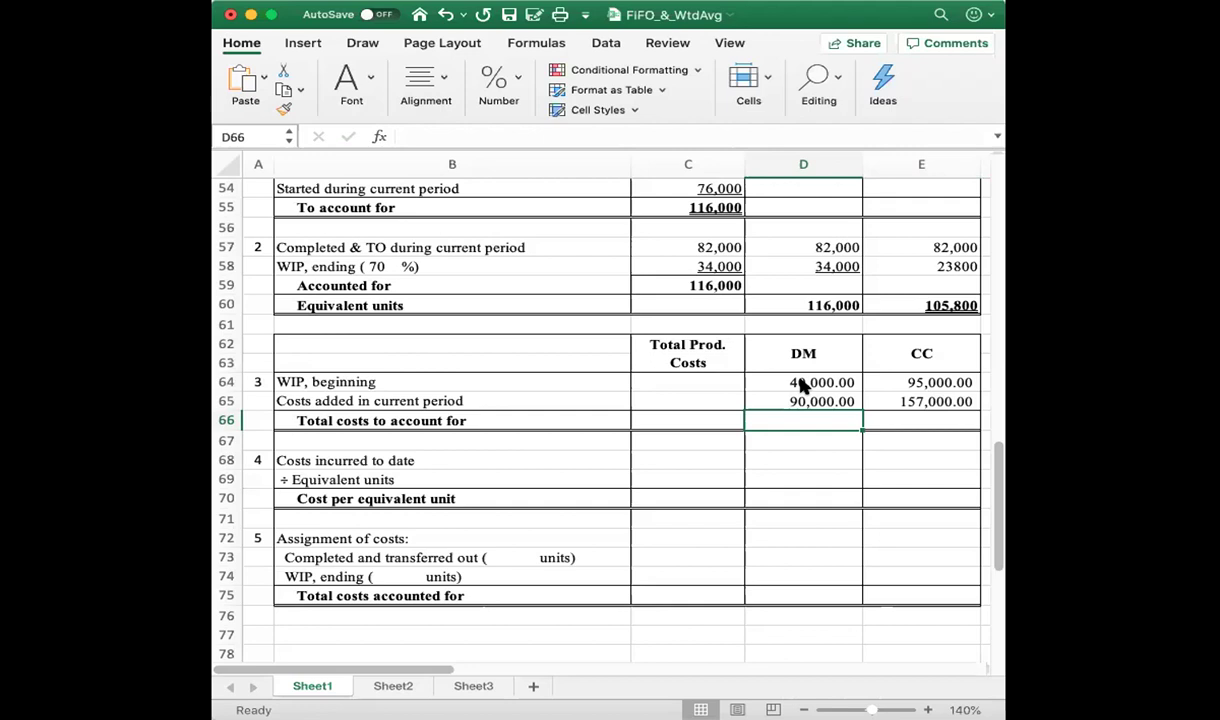
type("=")
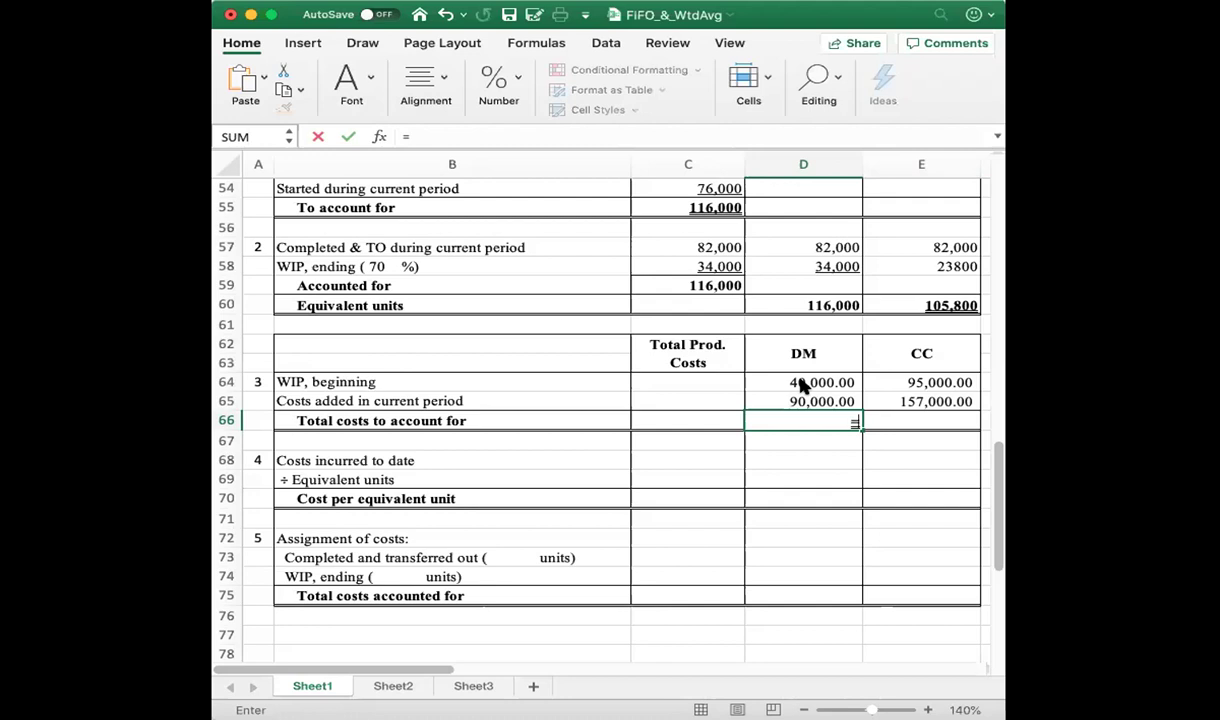
type("d")
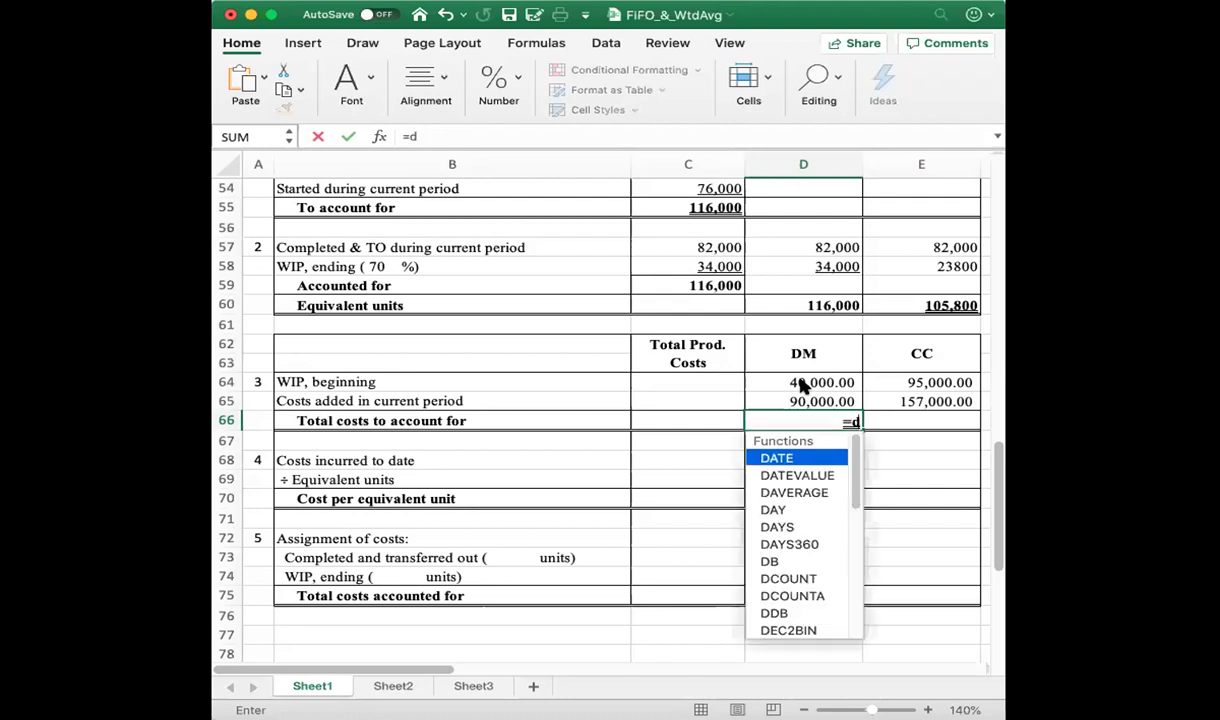
type("64+d65")
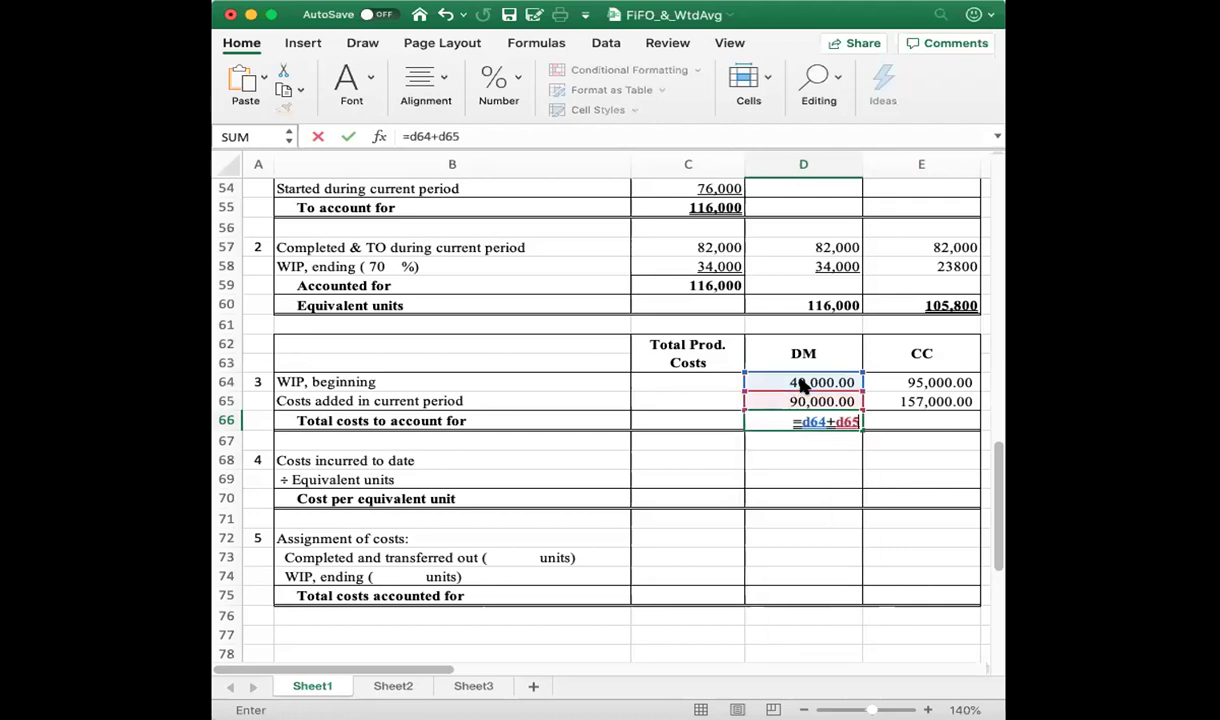
key("Return")
- Total the CC costs to account for in E66 with the formula =e64+e65
key("Up")
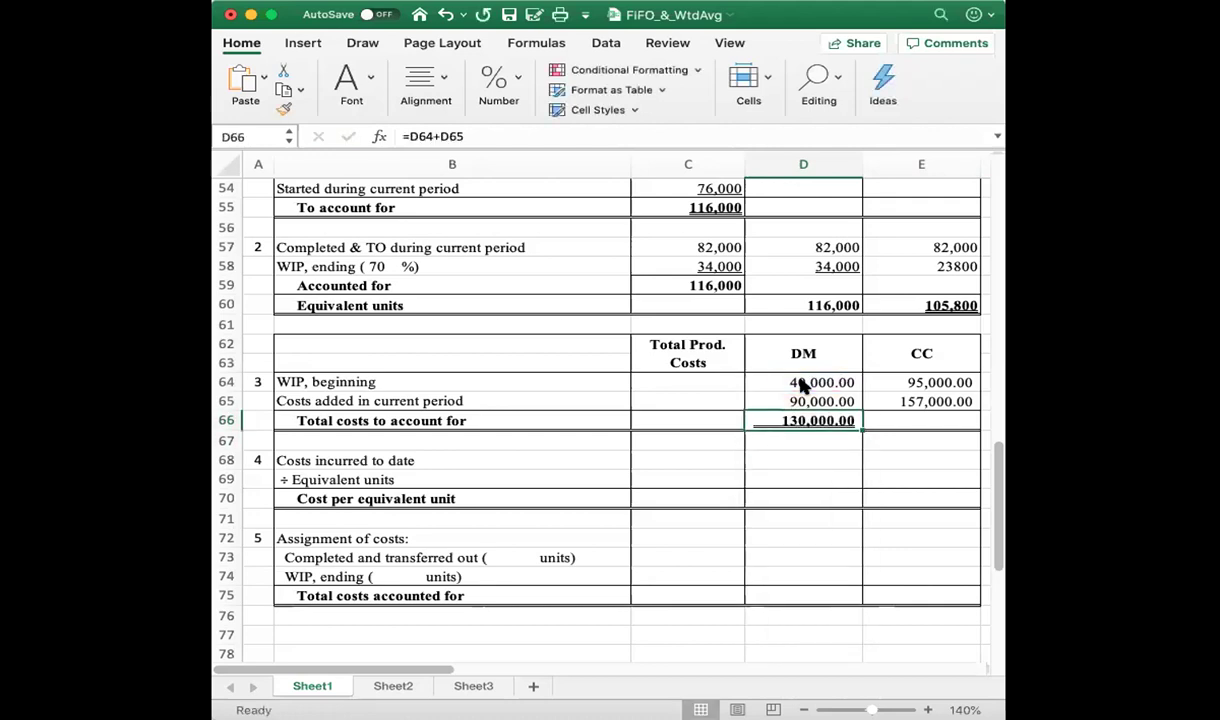
key("Right")
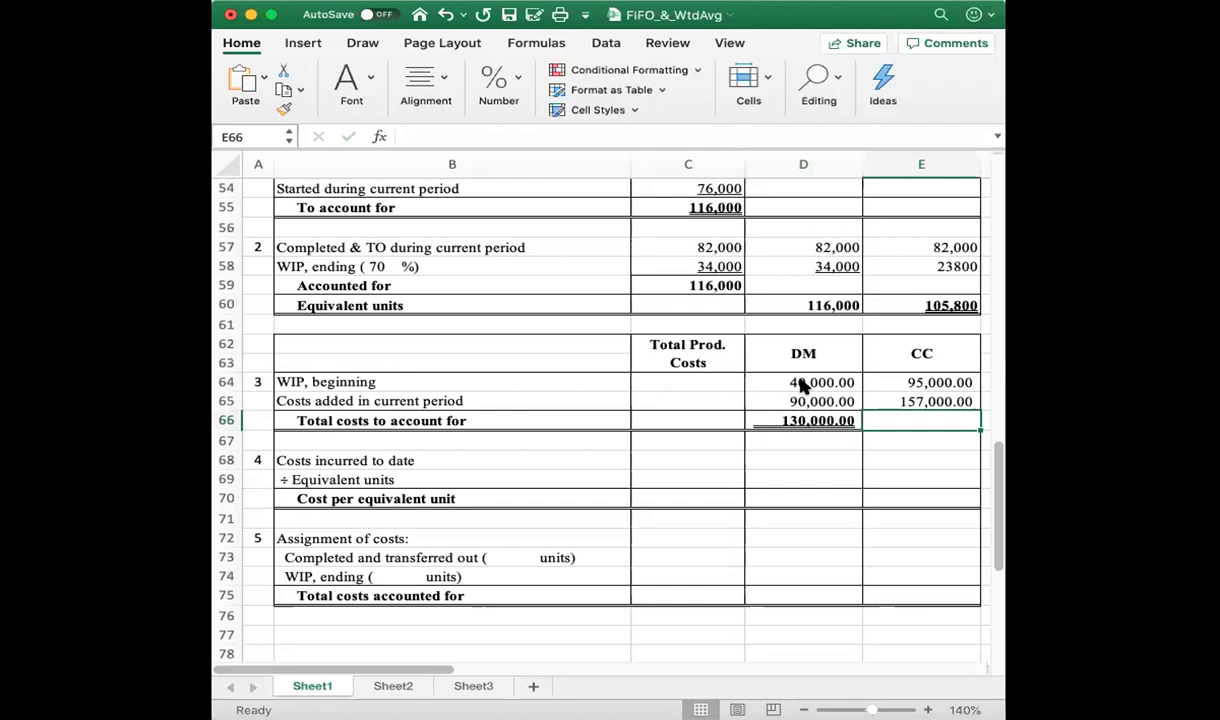
type("=d")
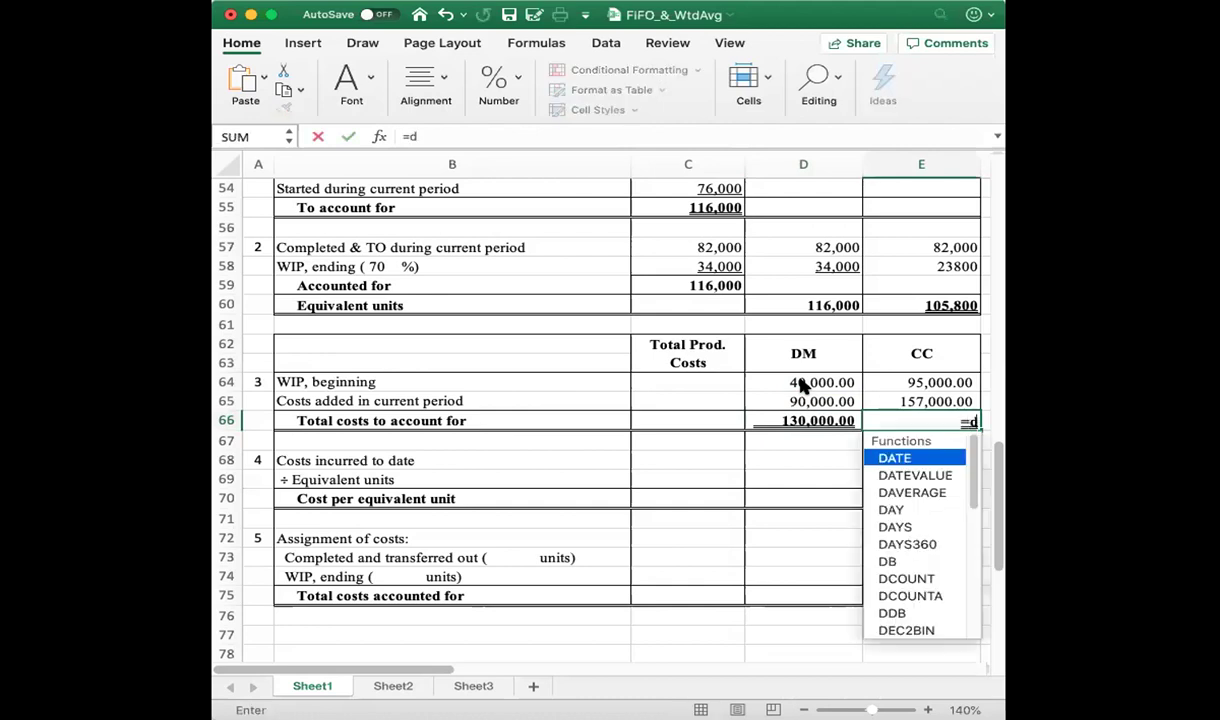
key("BackSpace")
type("e")
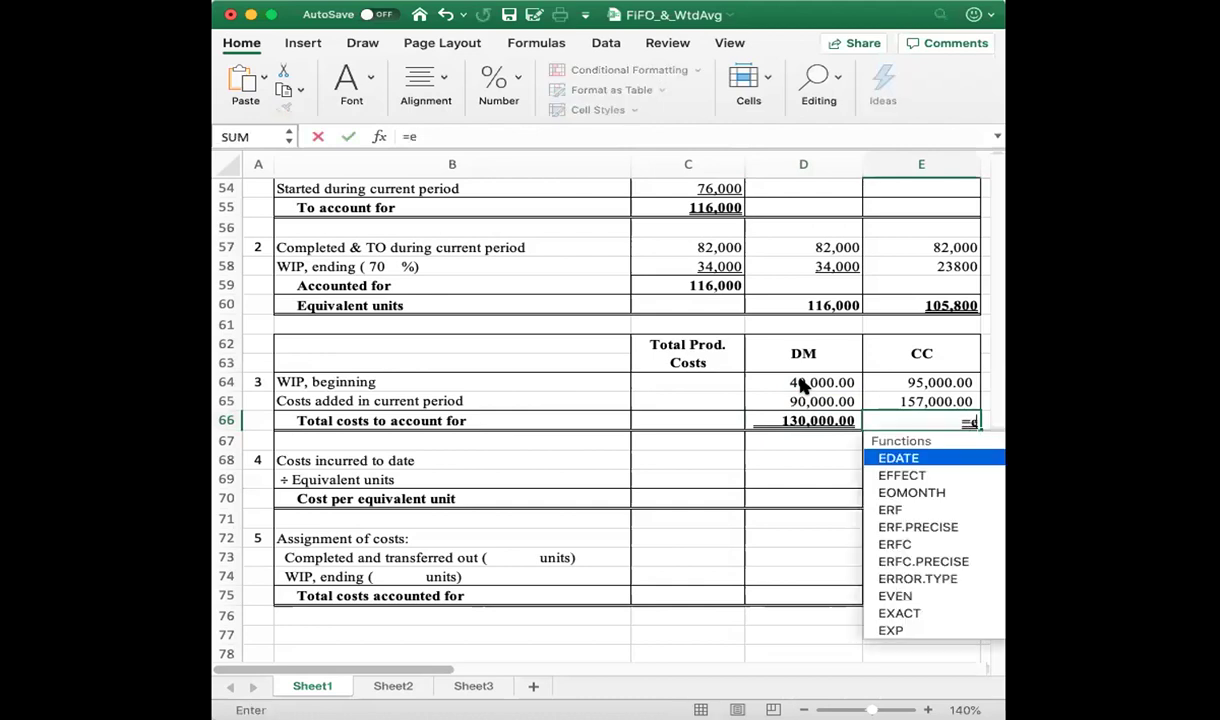
type("64")
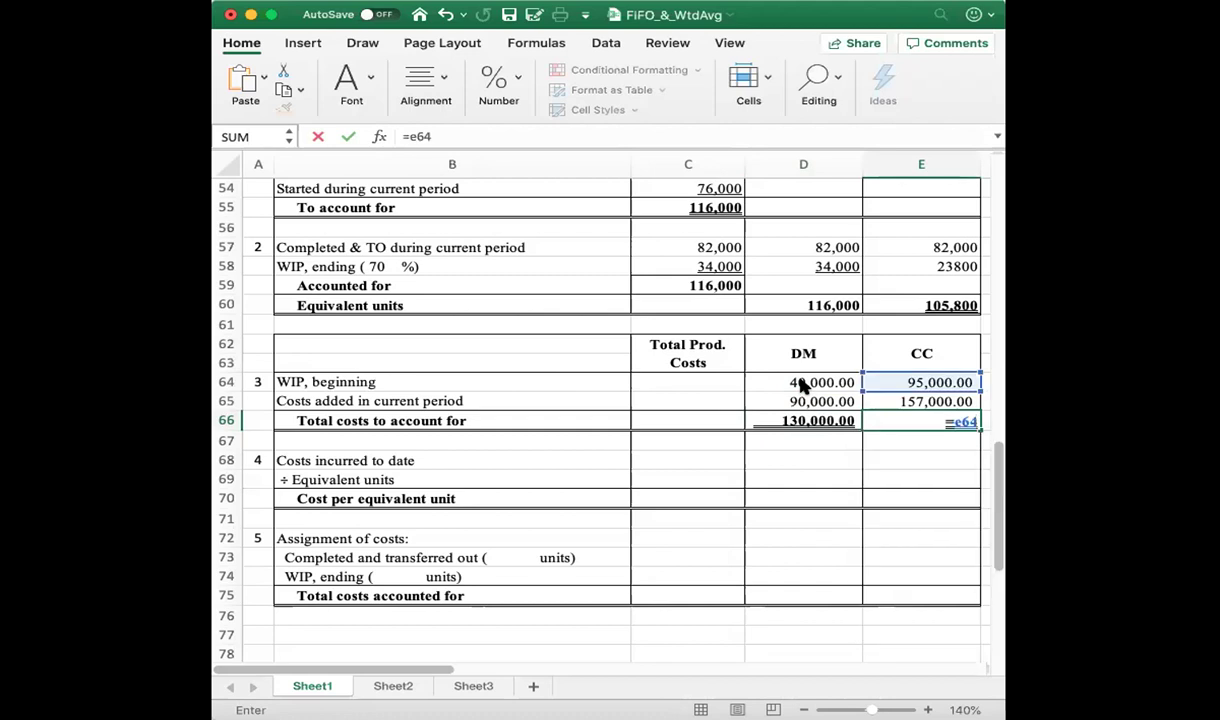
type("+e")
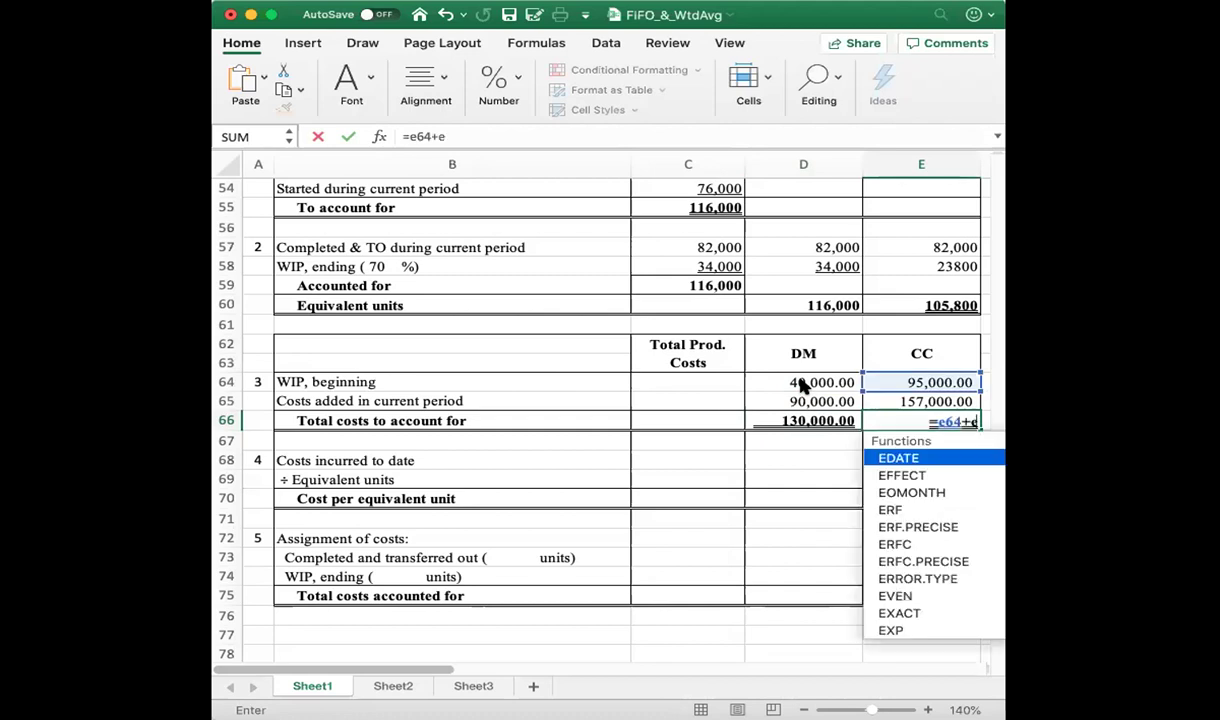
type("65")
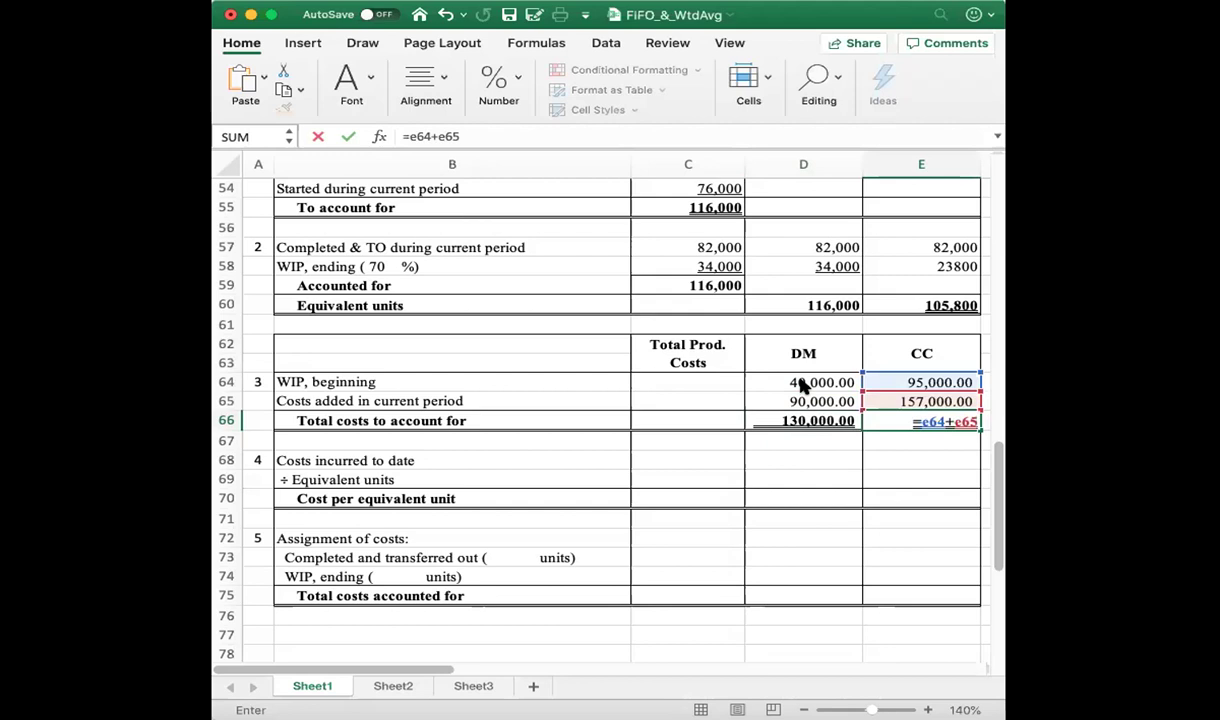
key("Return")
- Calculate the total production cost of the beginning WIP in C64 with the formula =d64+e64
key("Up")
key("Up")
key("Up")
key("Left")
key("Left")
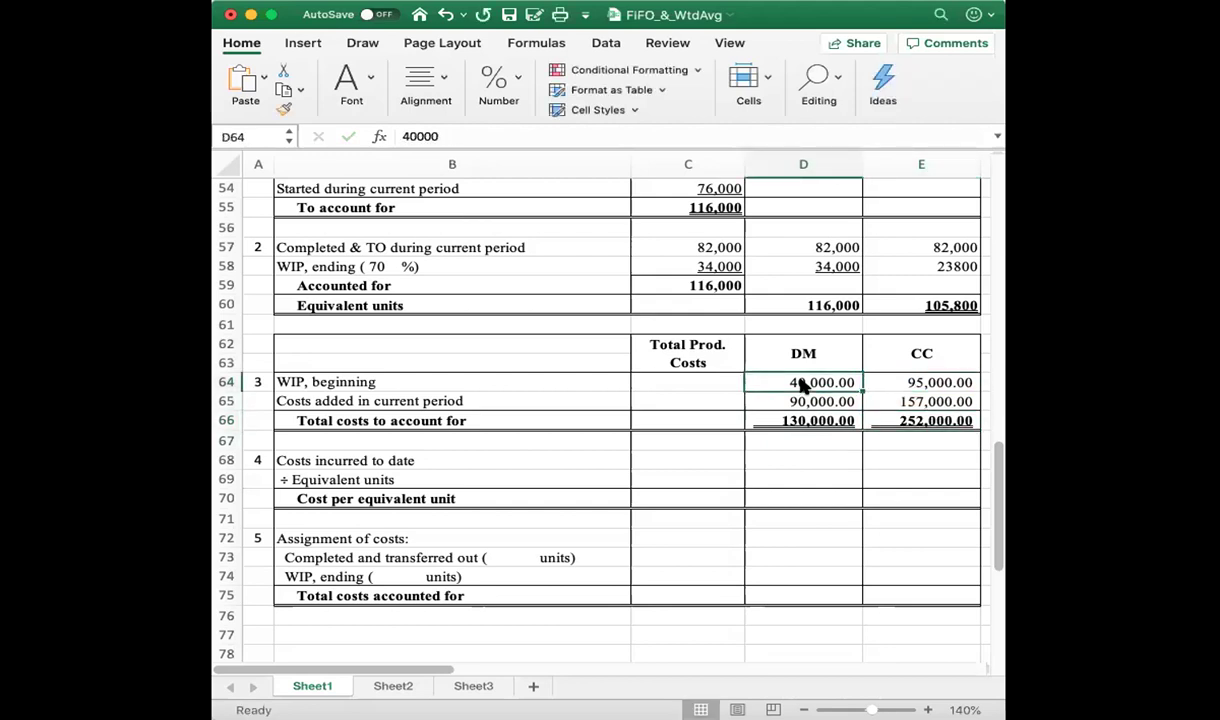
type("=")
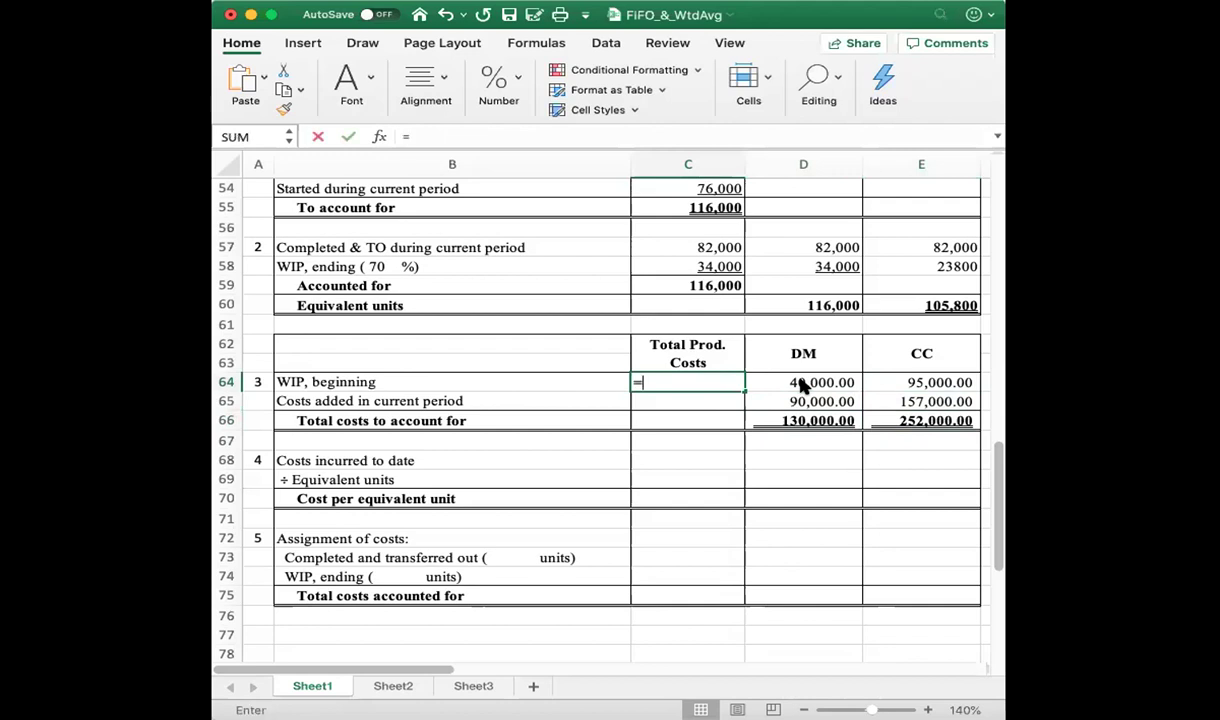
type("d")
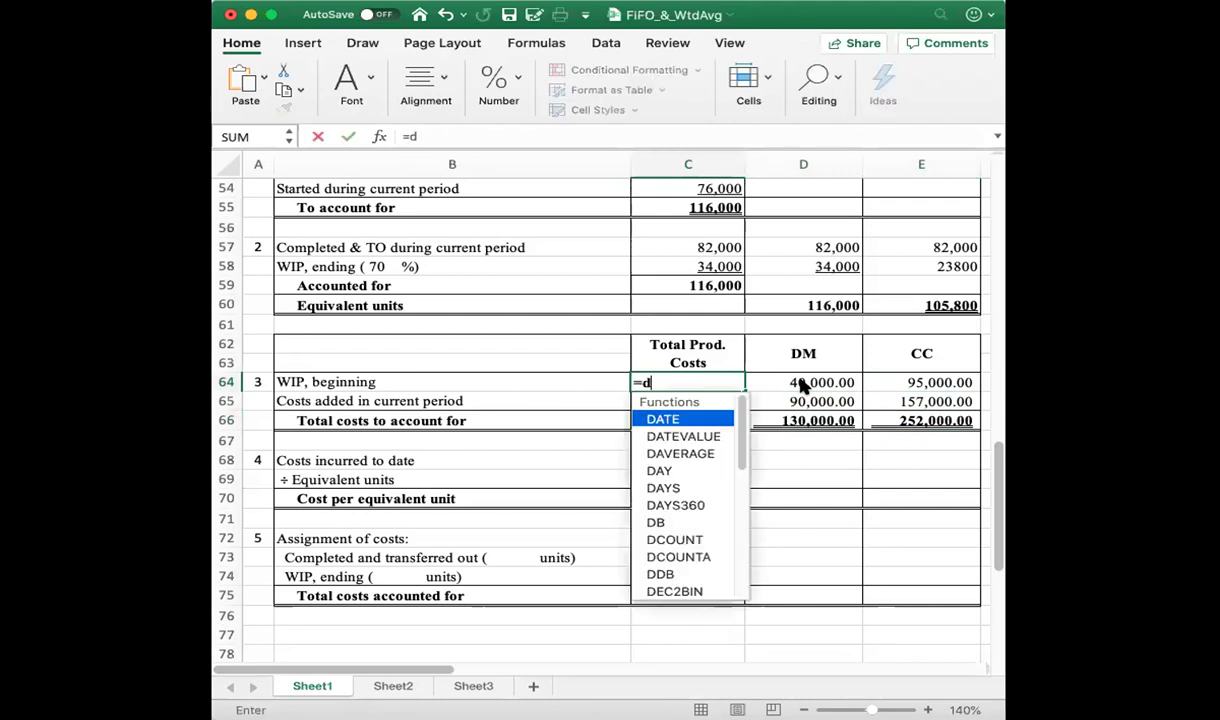
type("64")
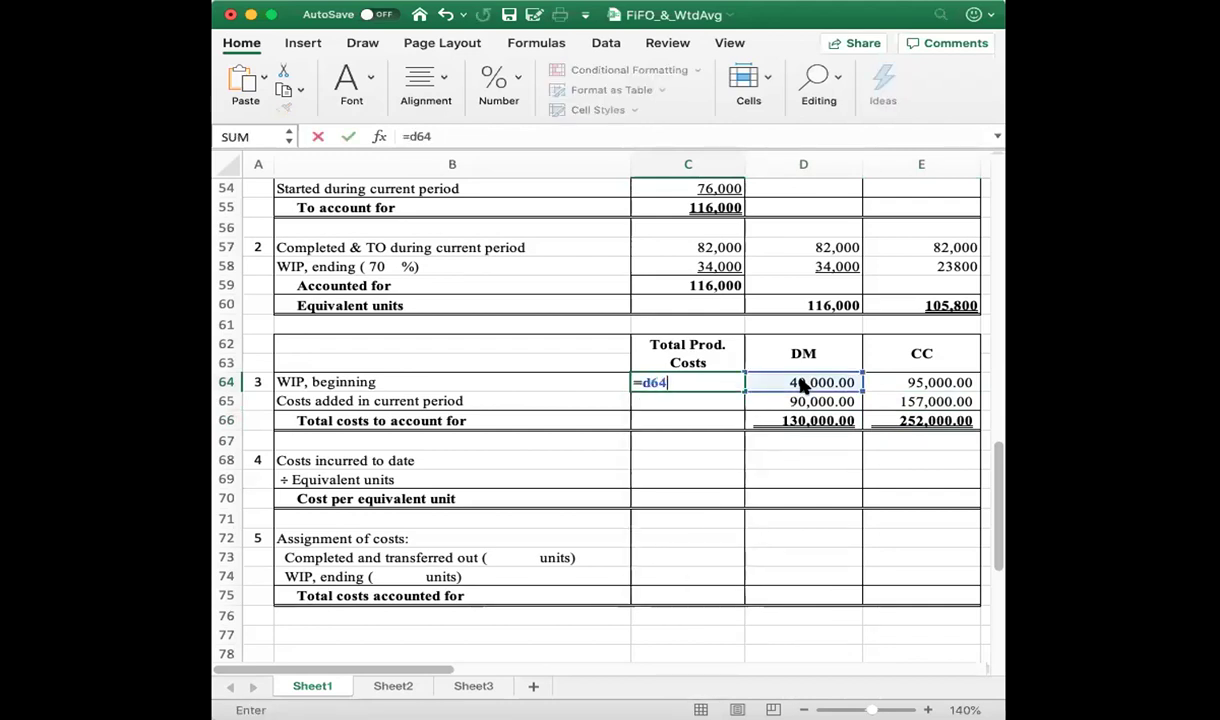
type("+e64")
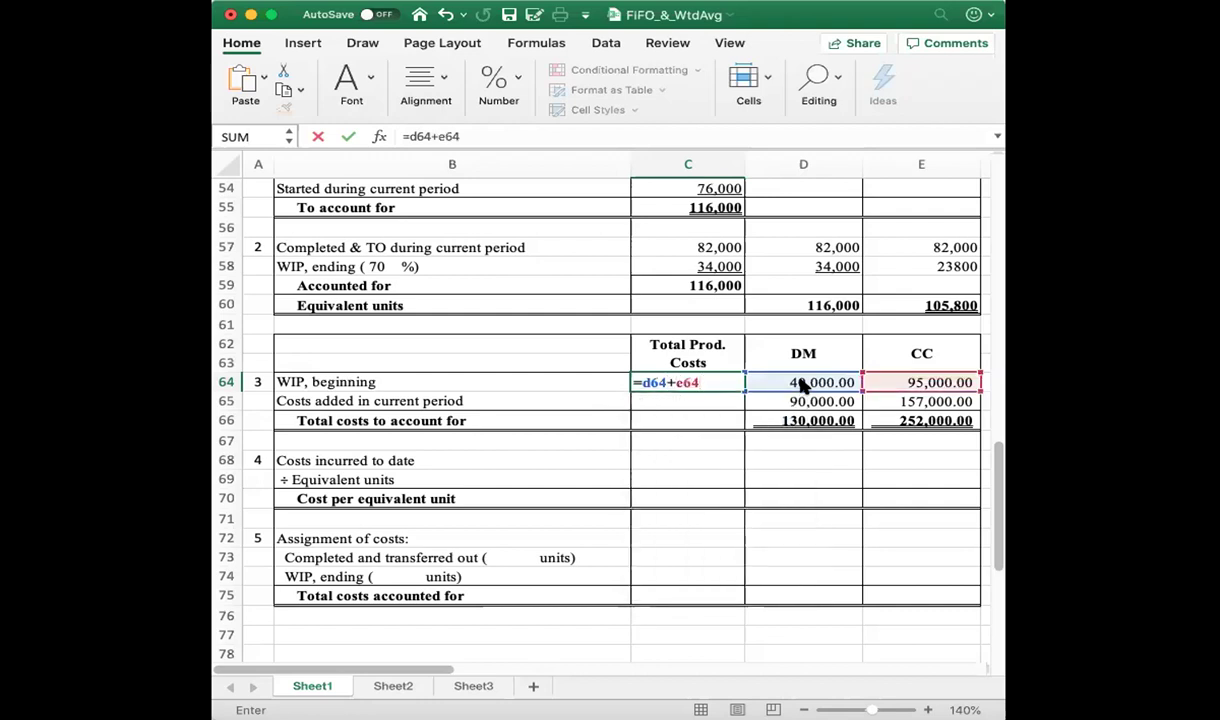
key("Return")
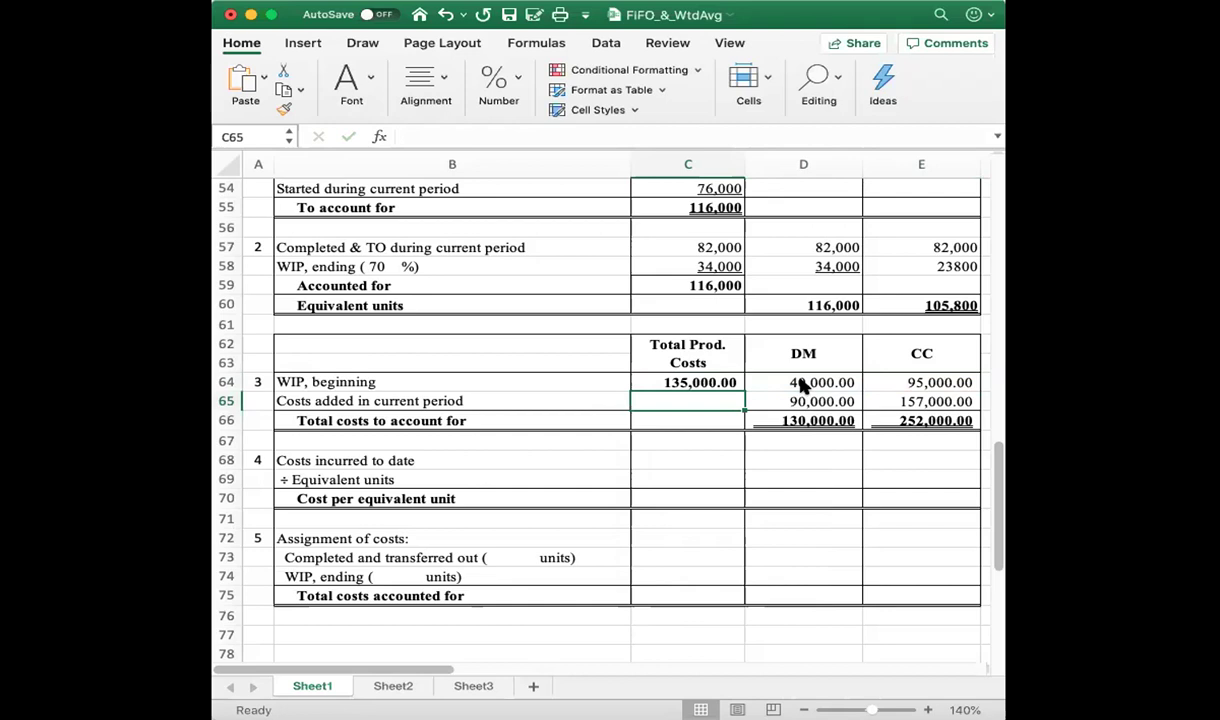
- Calculate the total production costs added in the current period in C65 with the formula =d65+e65
type("=d65")
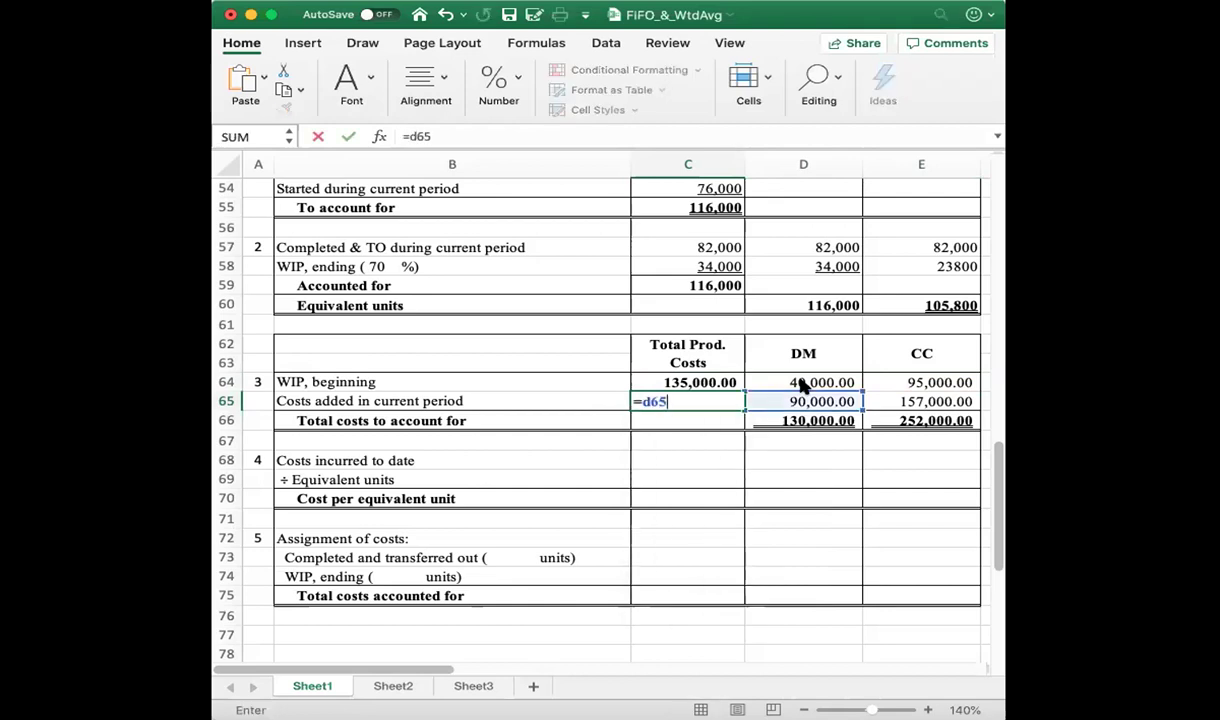
type("+e")
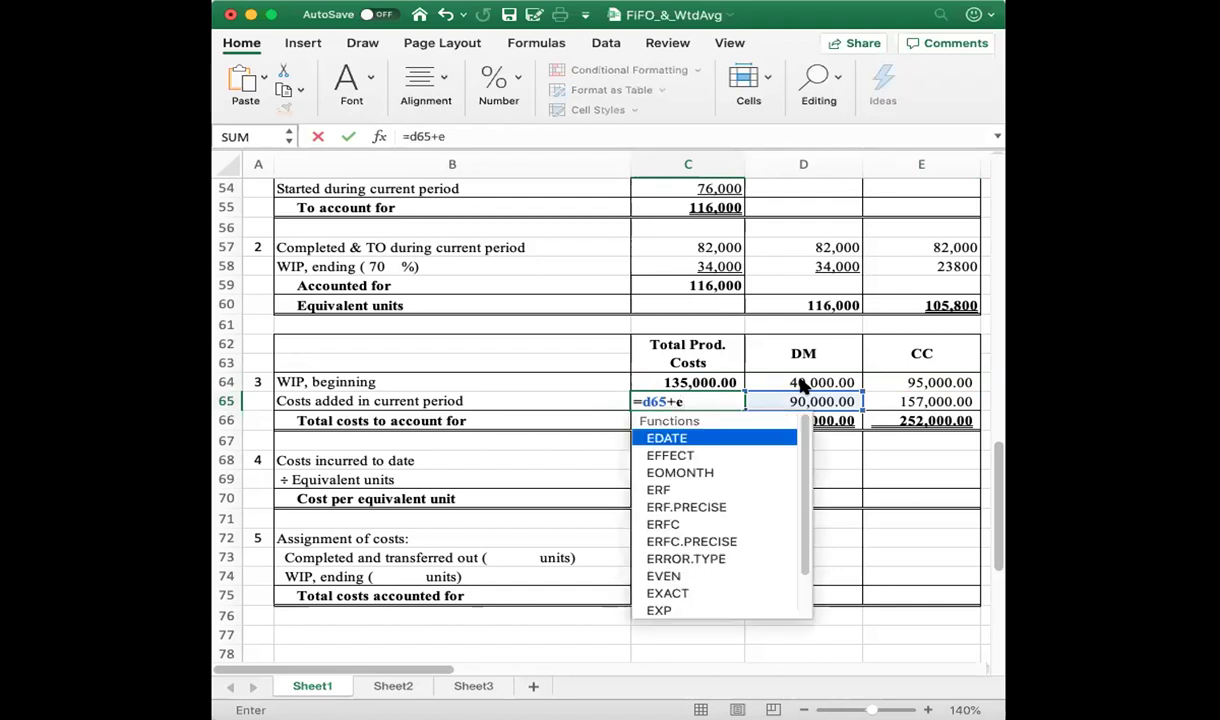
type("65")
key("Return")
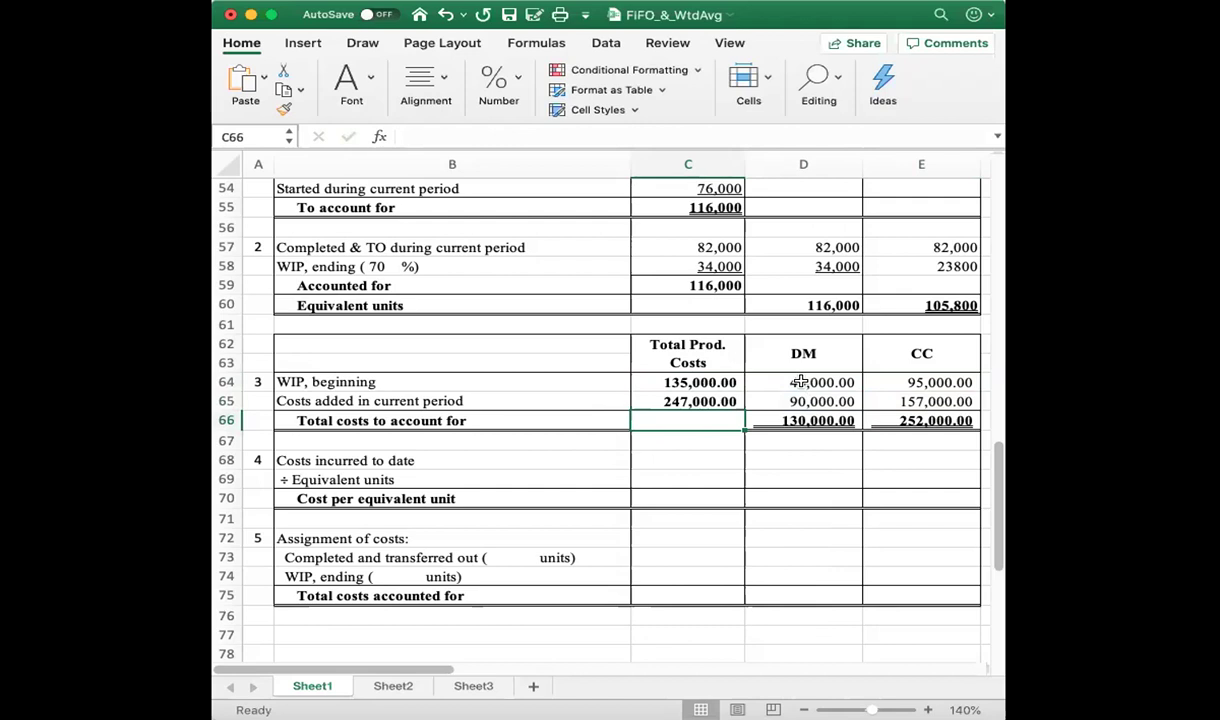
- Enter the formula =c54+c65 in C66 for the total production costs to account for
type("=c")
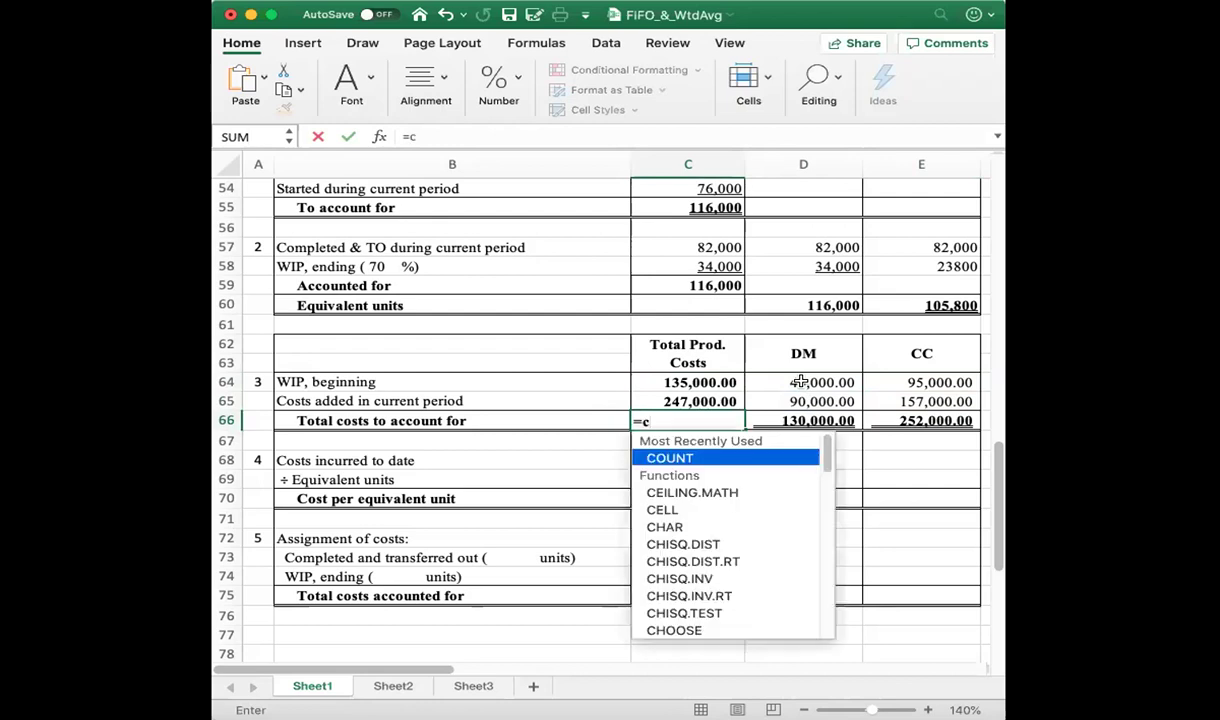
type("54+c65")
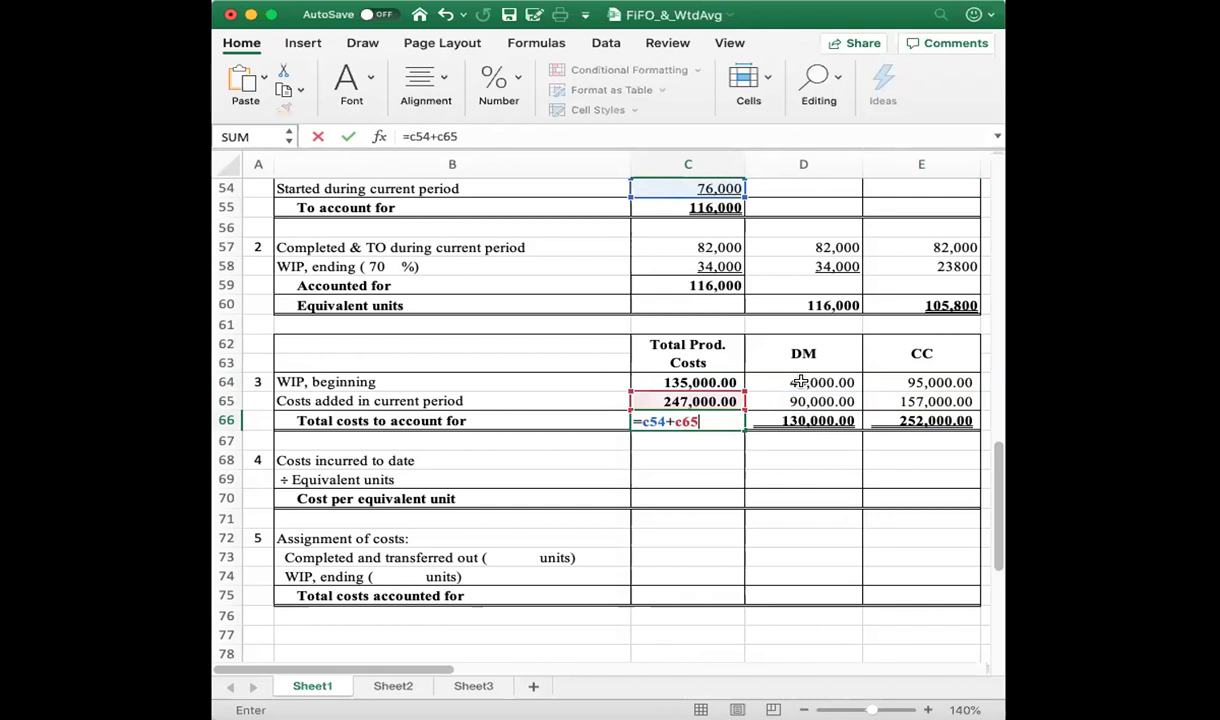
key("Return")
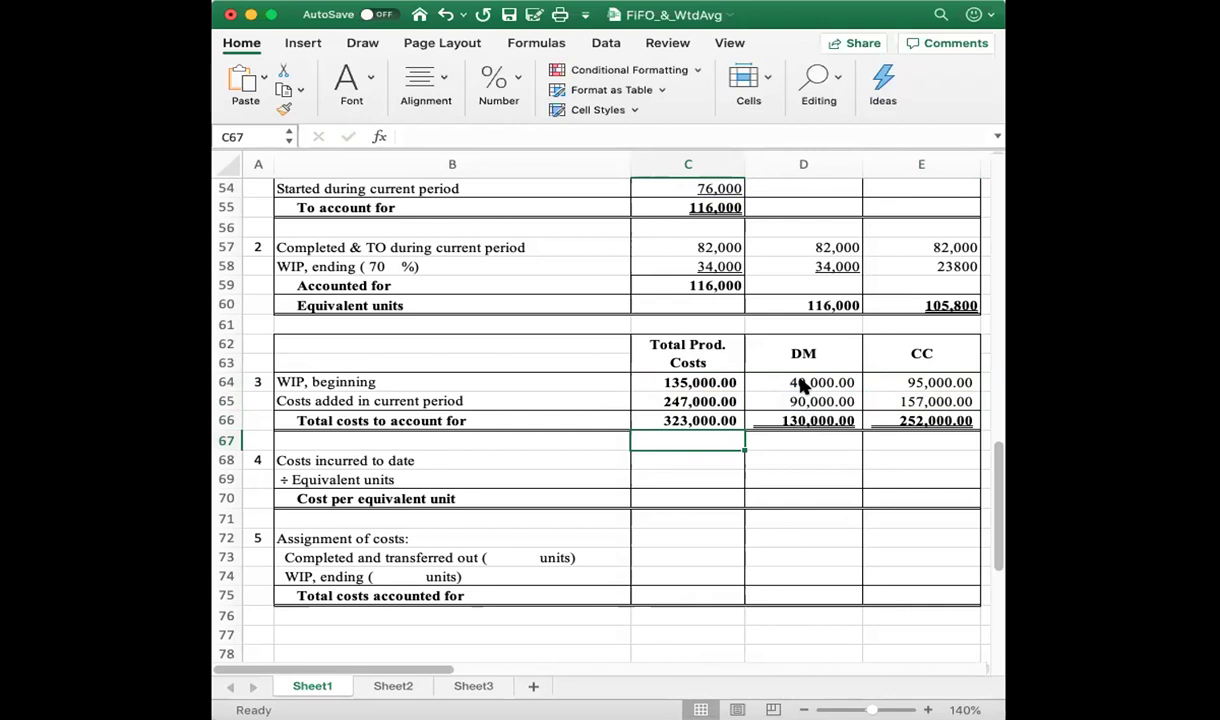
- Correct the total costs formula in C66 to =C64+C65
key("Up")
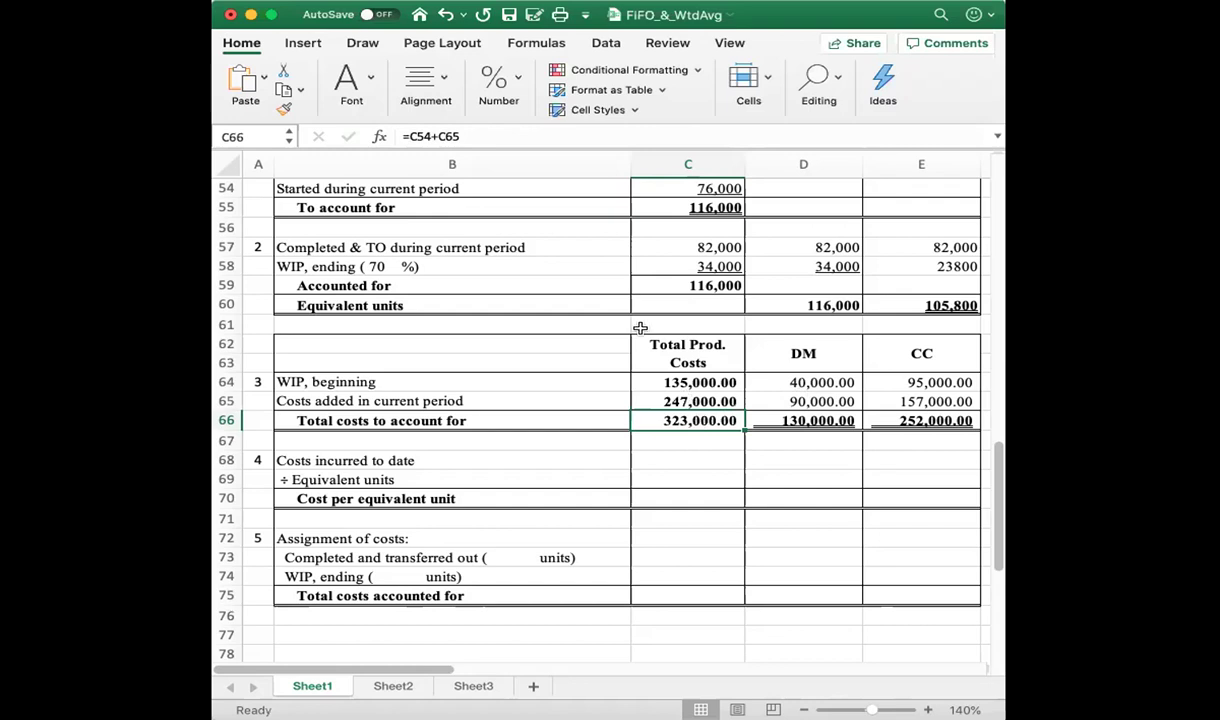
left_click(425, 135)
double_click(425, 135)
type("C64")
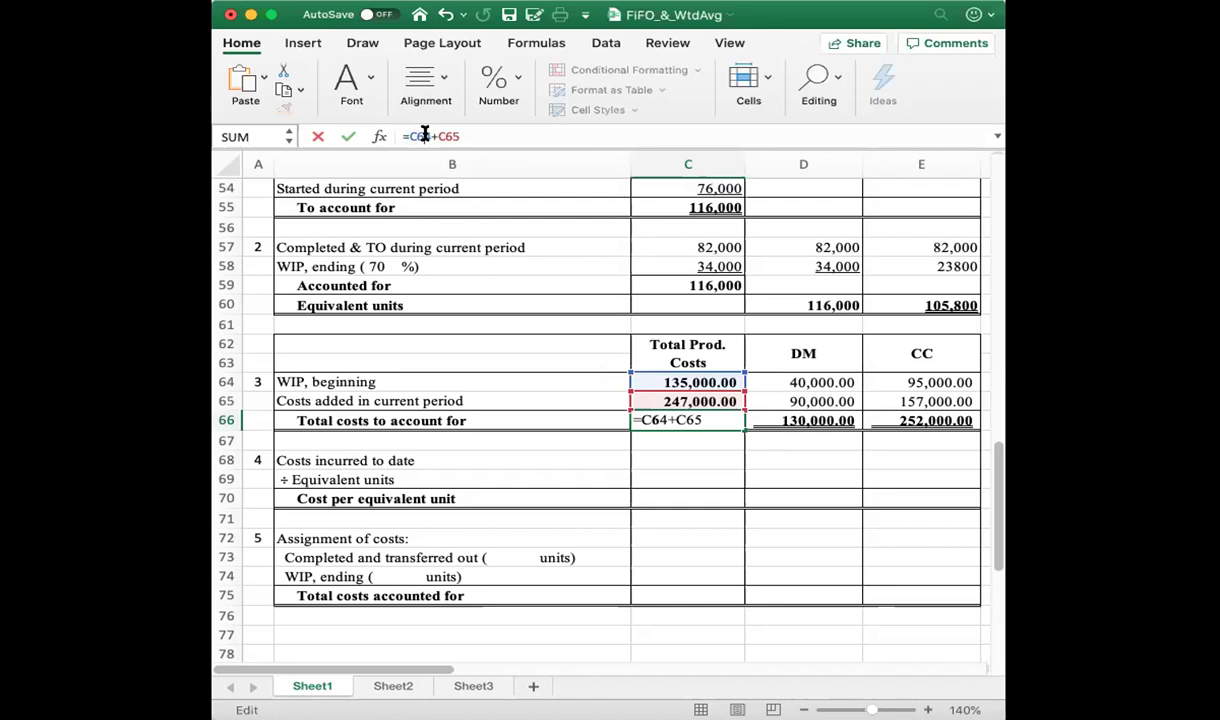
key("Return")
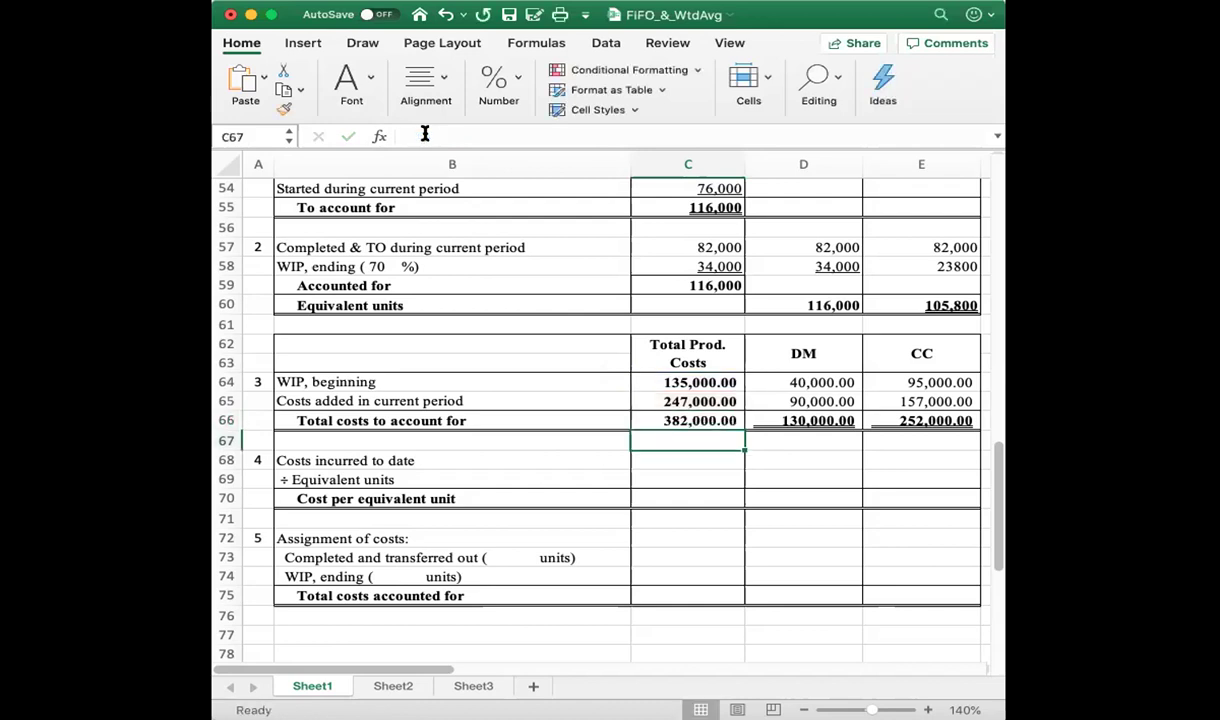
- Apply the Accounting number format with dollar signs to the cost section C64:E75, and select C68
left_click(666, 379)
key("shift+Down")
key("shift+Down")
key("shift+Down")
key("shift+Down")
key("shift+Down")
key("shift+Down")
key("shift+Down")
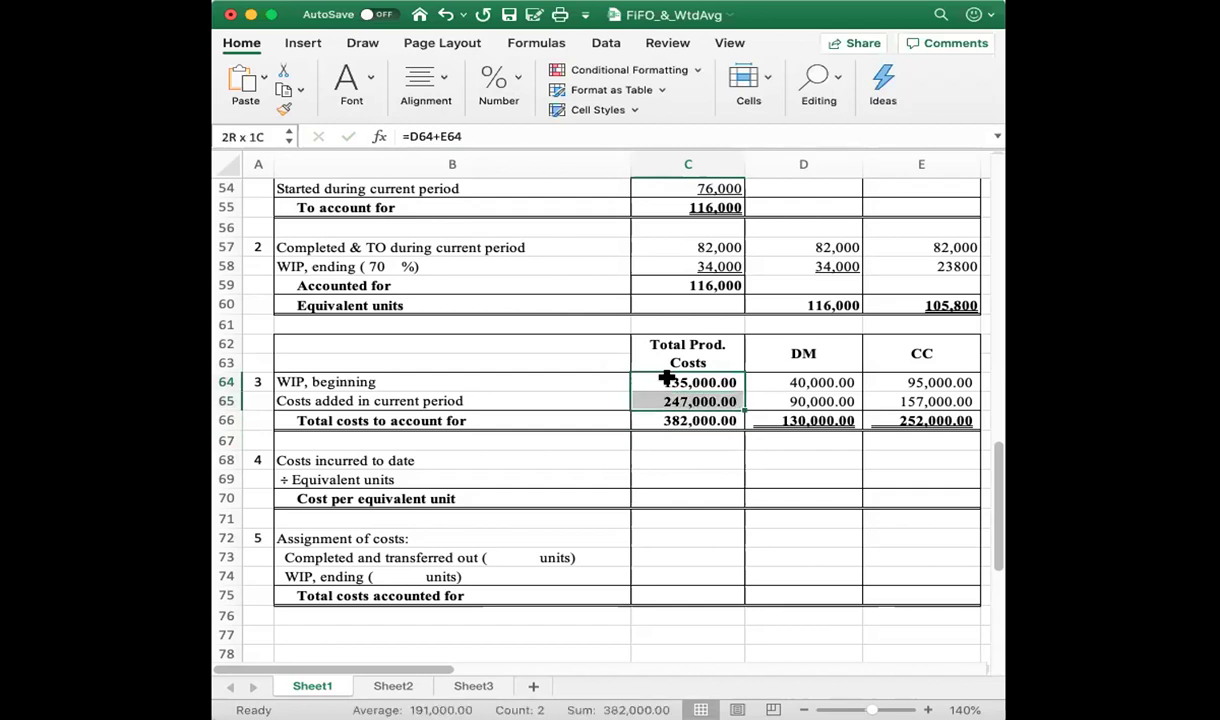
key("shift+Down")
key("shift+Down")
key("shift+Down")
key("shift+Down")
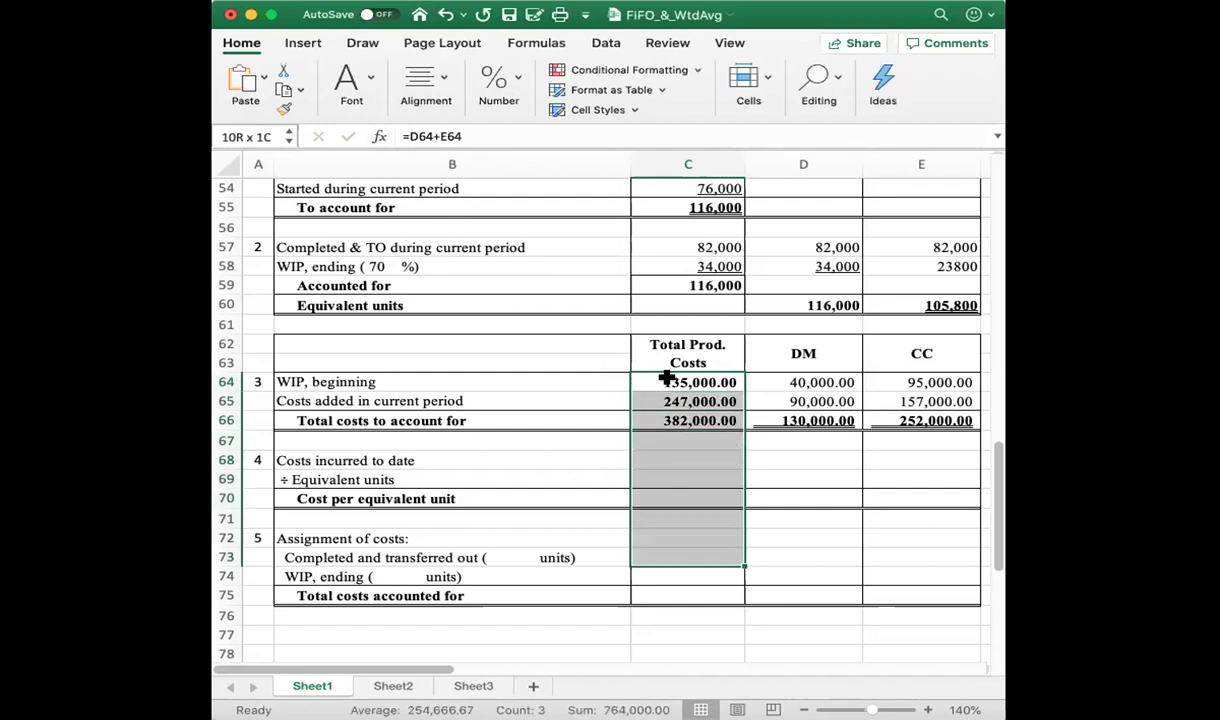
key("shift+Right")
key("shift+Right")
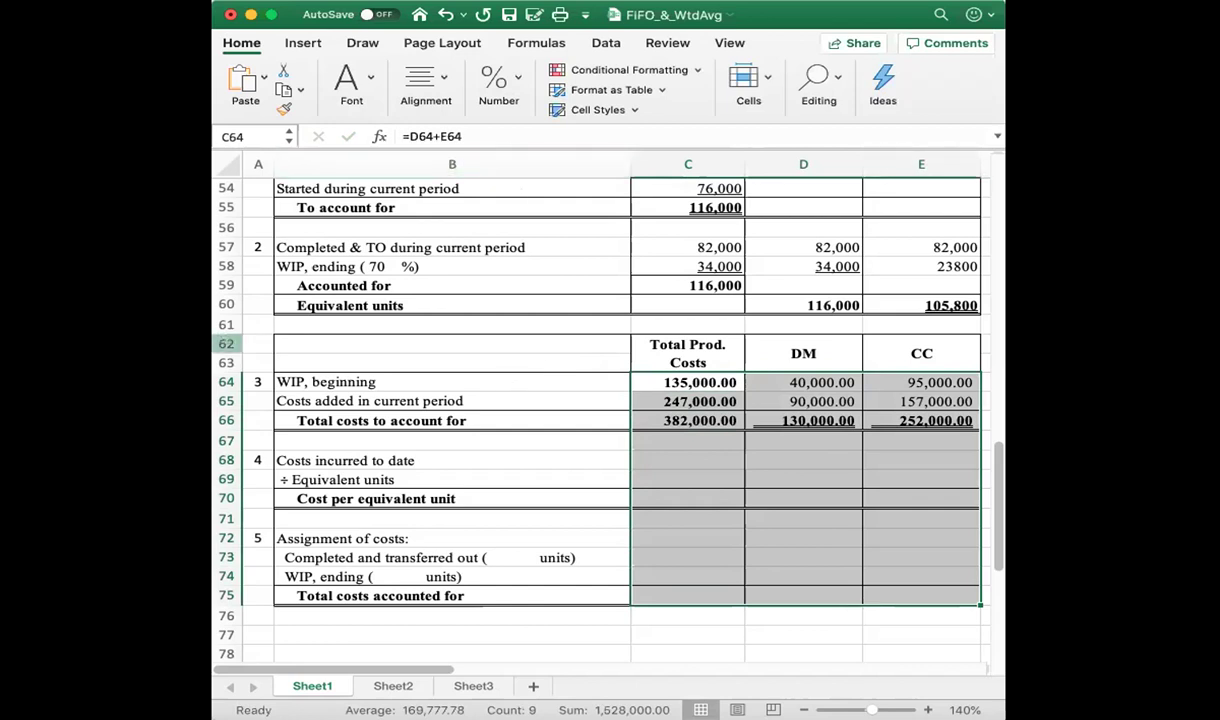
key("super+Tab")
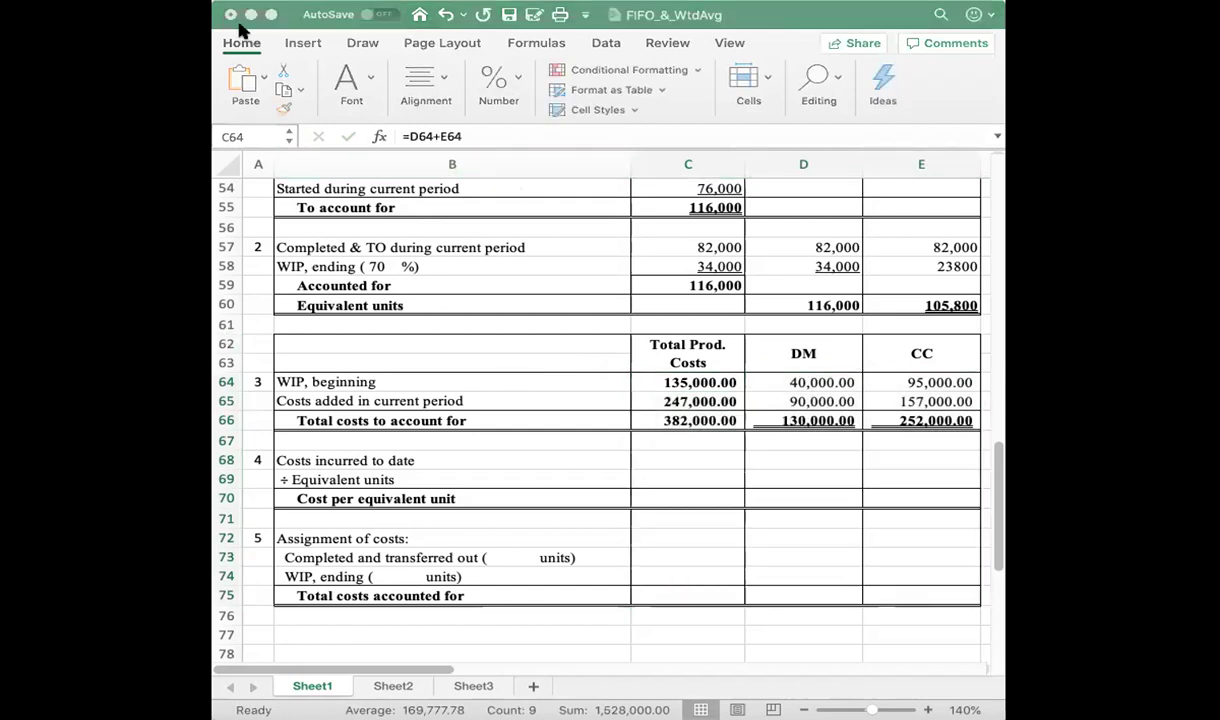
left_click(523, 76)
left_click(522, 77)
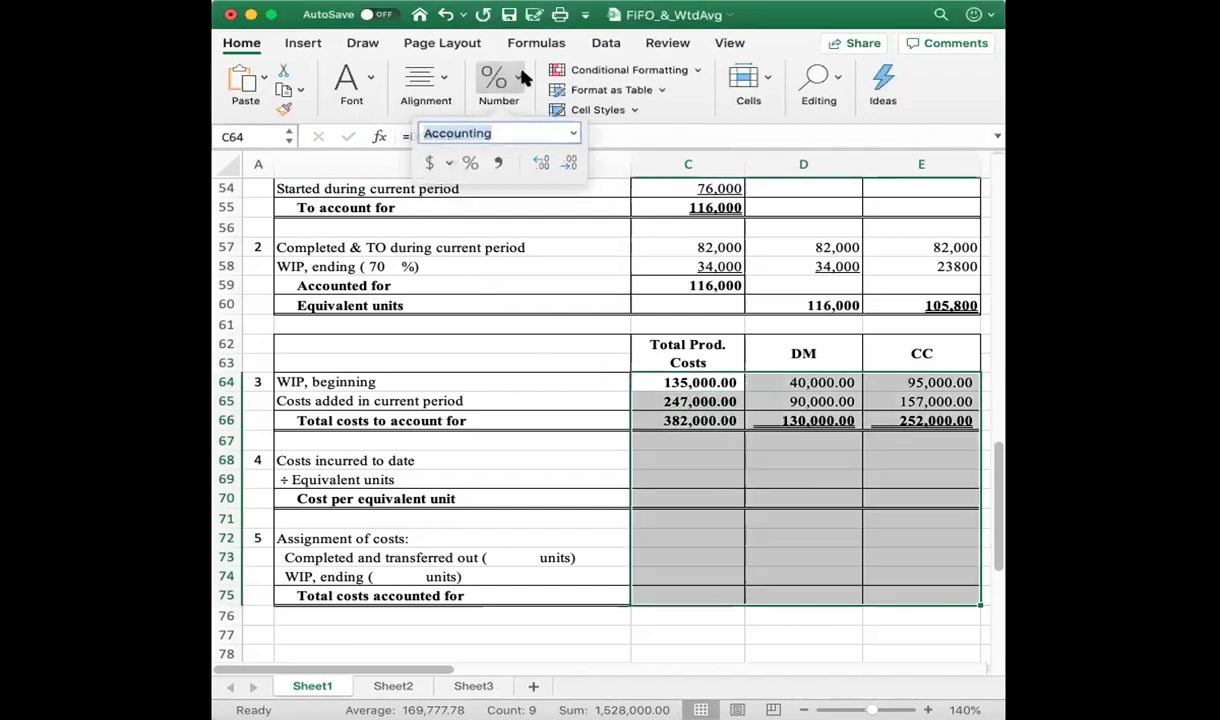
left_click(433, 161)
left_click(652, 441)
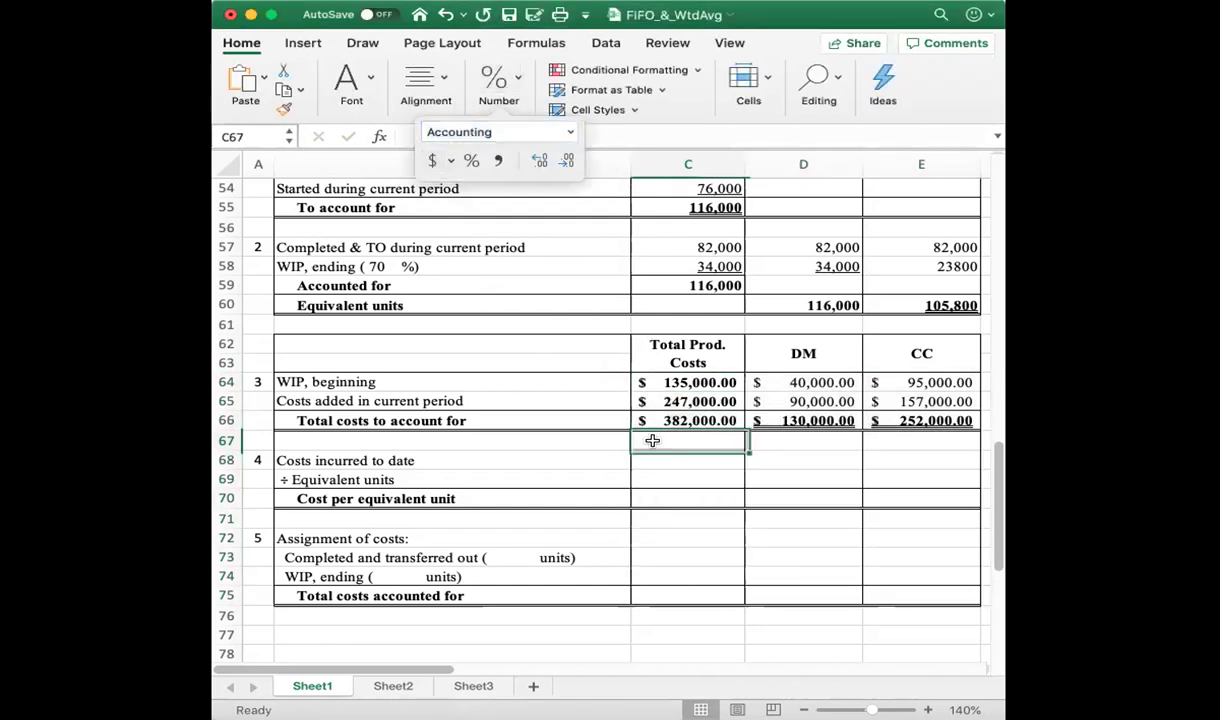
left_click(658, 460)
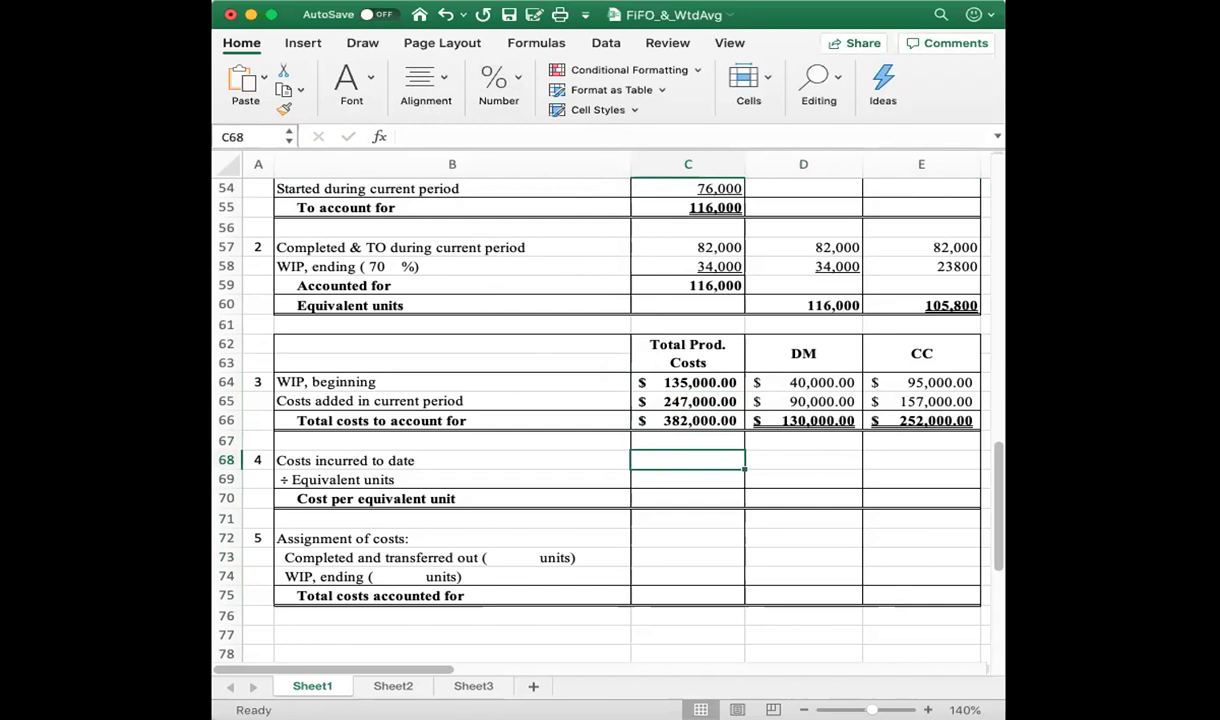
left_click(428, 460)
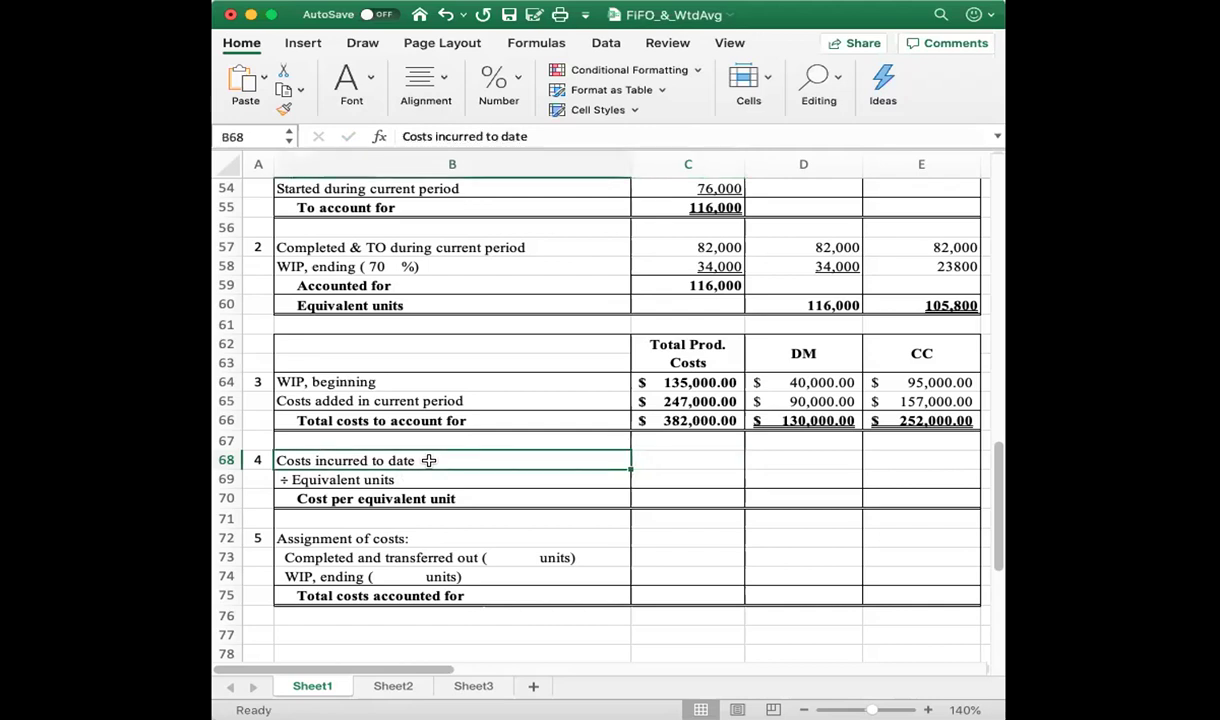
left_click(433, 398)
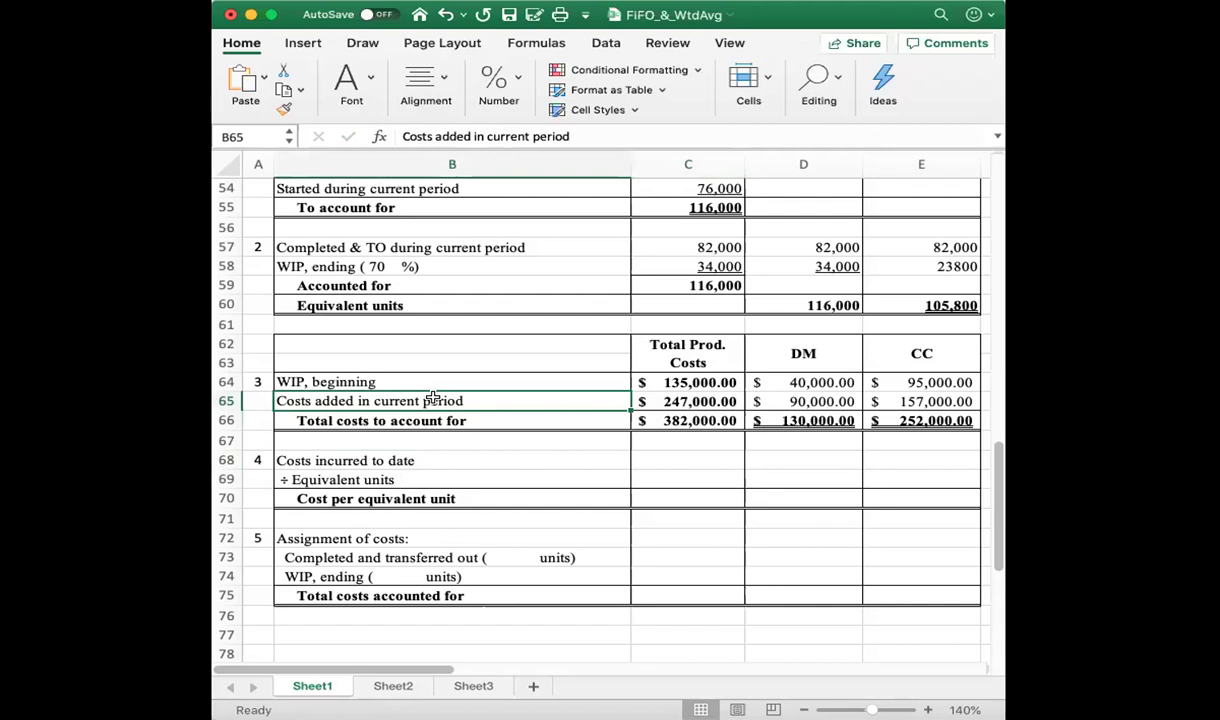
left_click(399, 480)
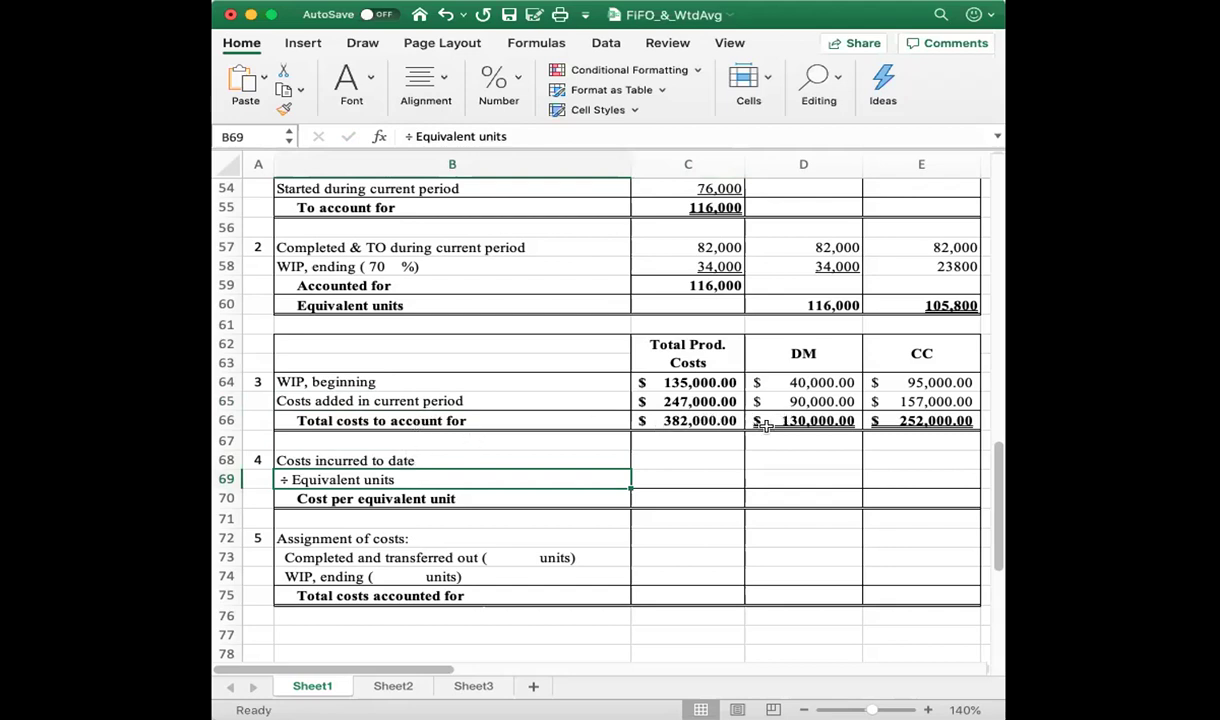
left_click(507, 424)
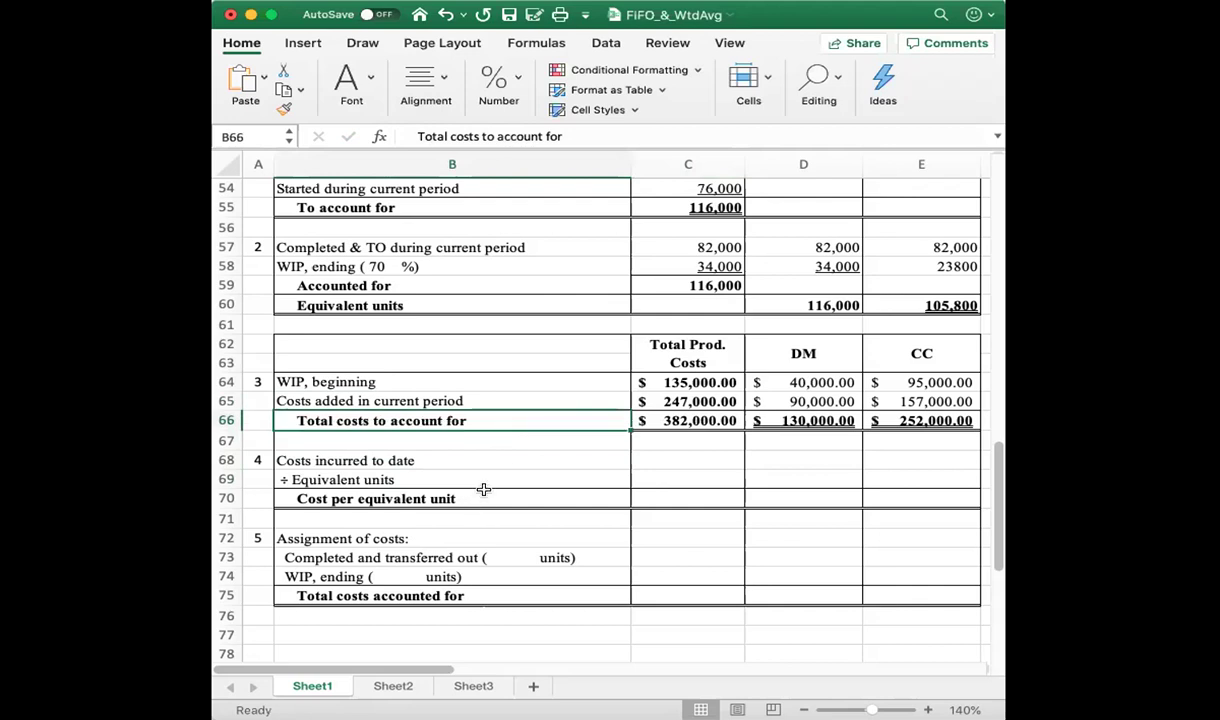
- Enter the costs incurred to date in row 68: 130,000 for DM in D68 and 252000 for CC in E68
left_click(787, 456)
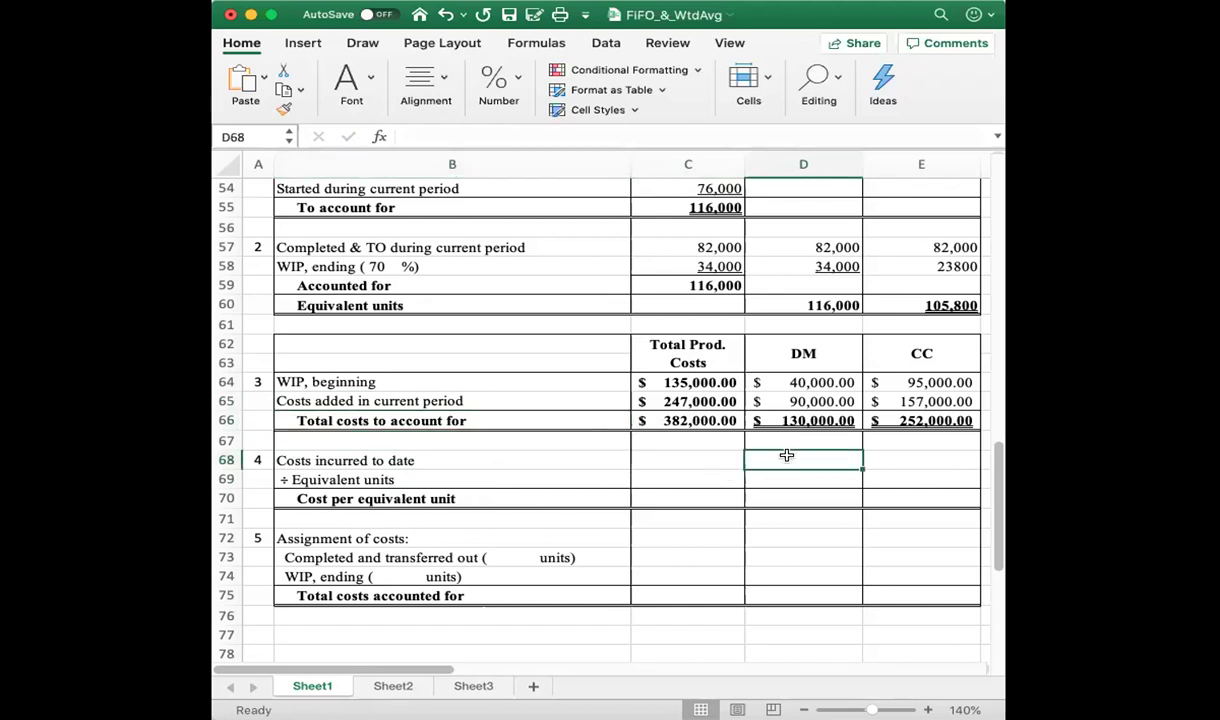
type("130")
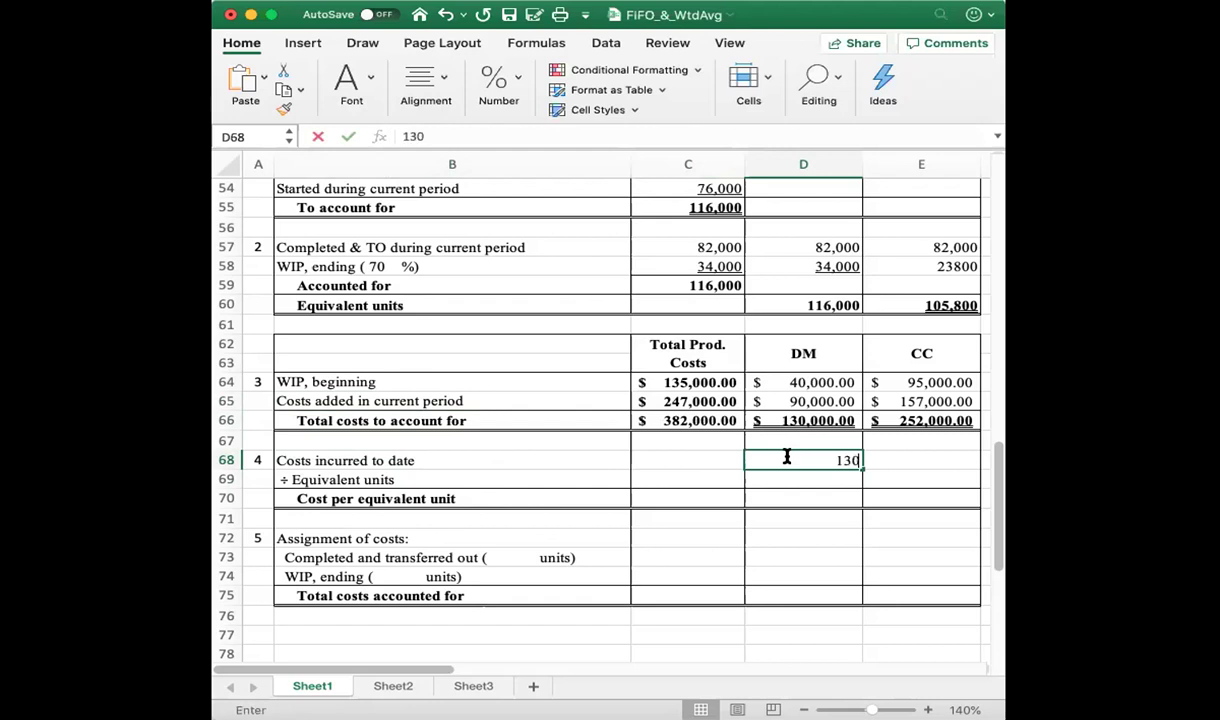
type(",00000")
key("Tab")
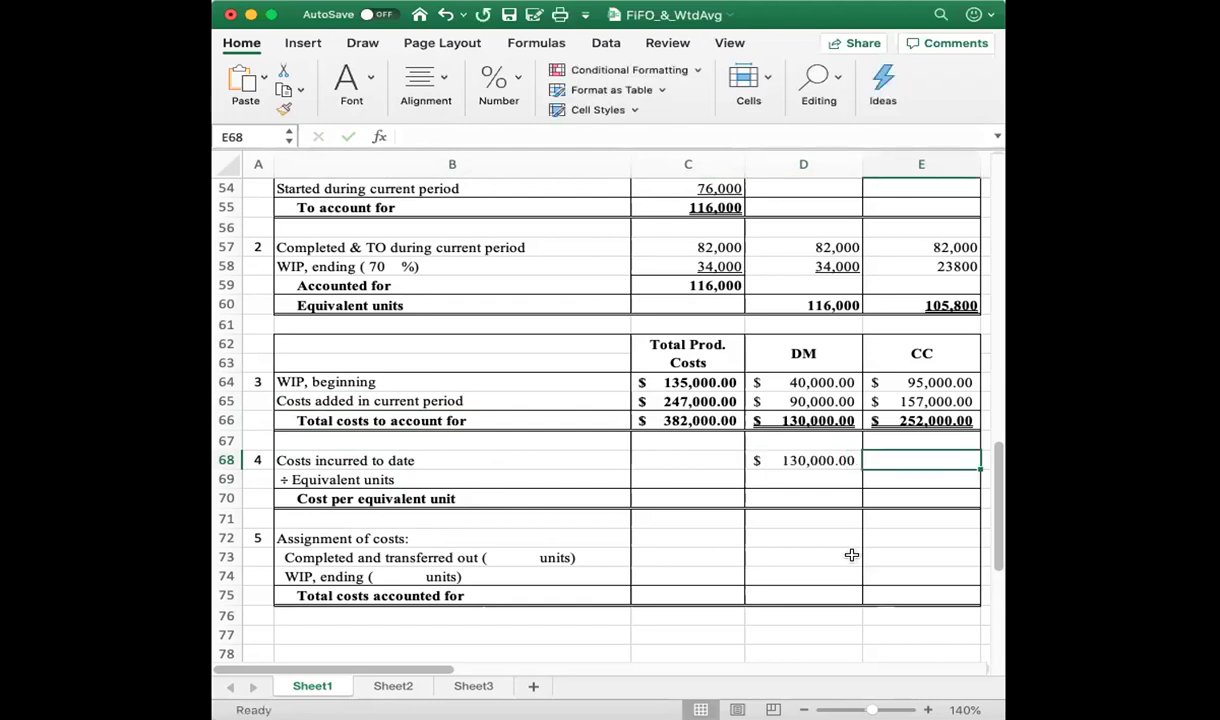
type("252")
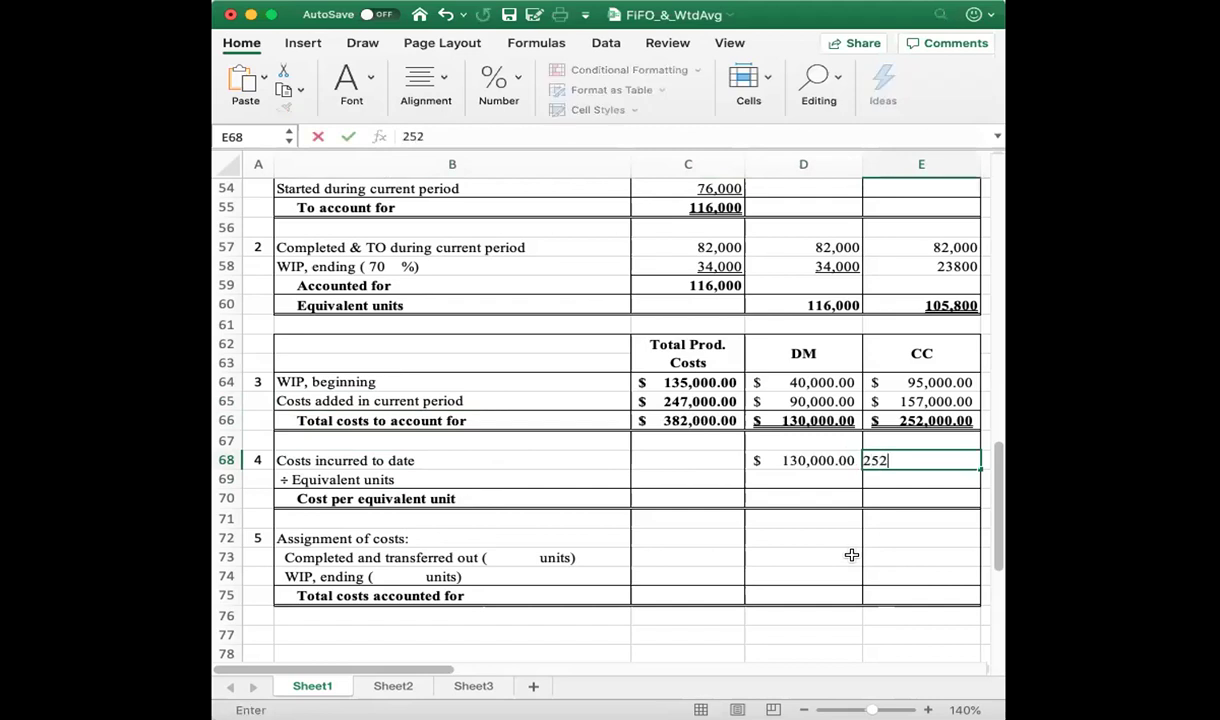
type("000")
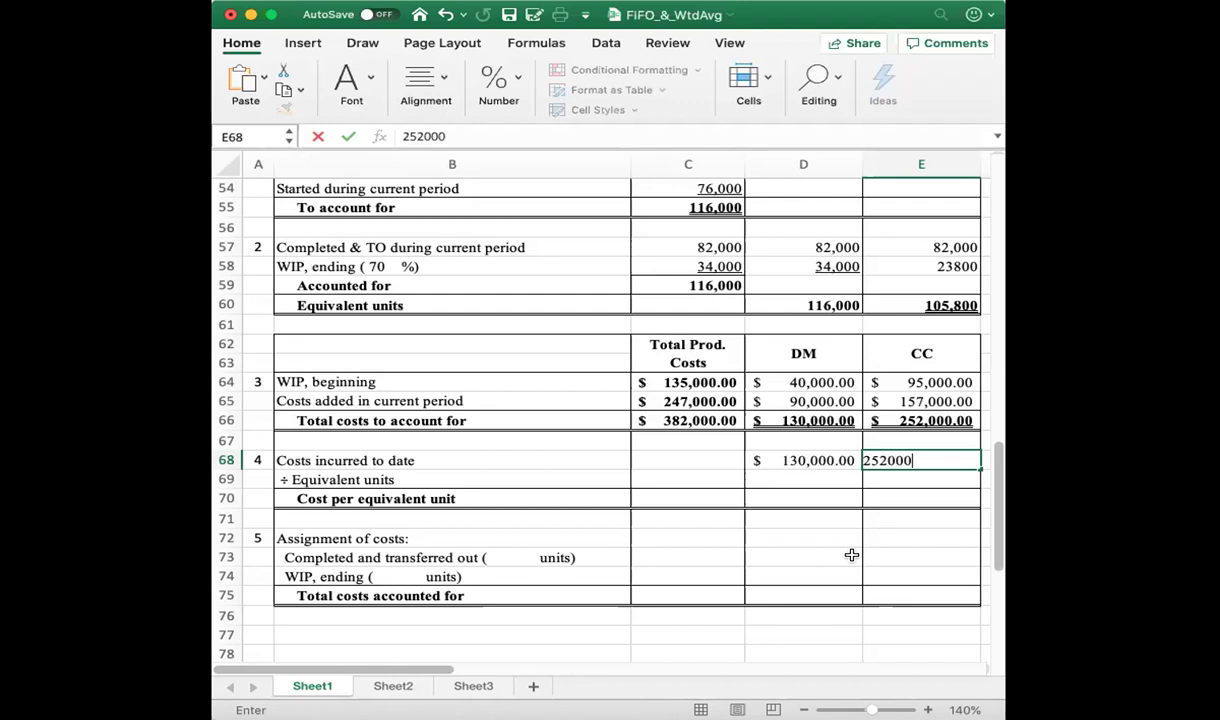
key("Return")
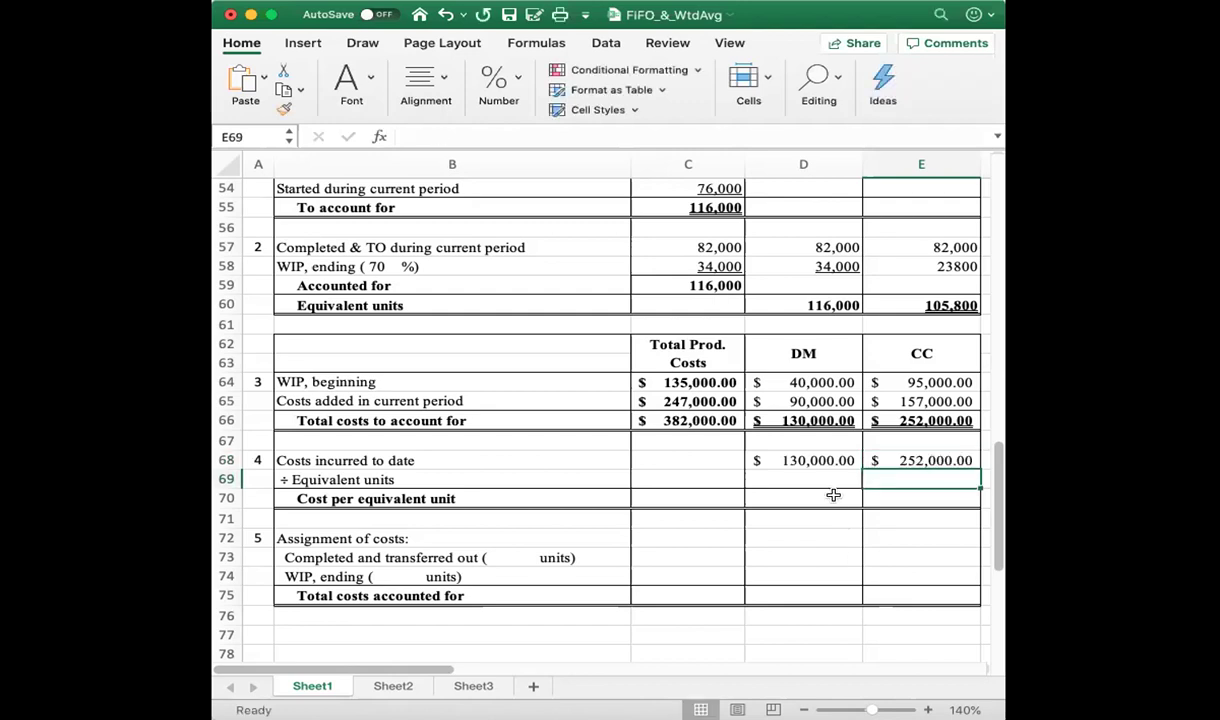
- Enter the equivalent units in row 69: 116000 for DM in D69 and 105800 for CC in E69
left_click(829, 479)
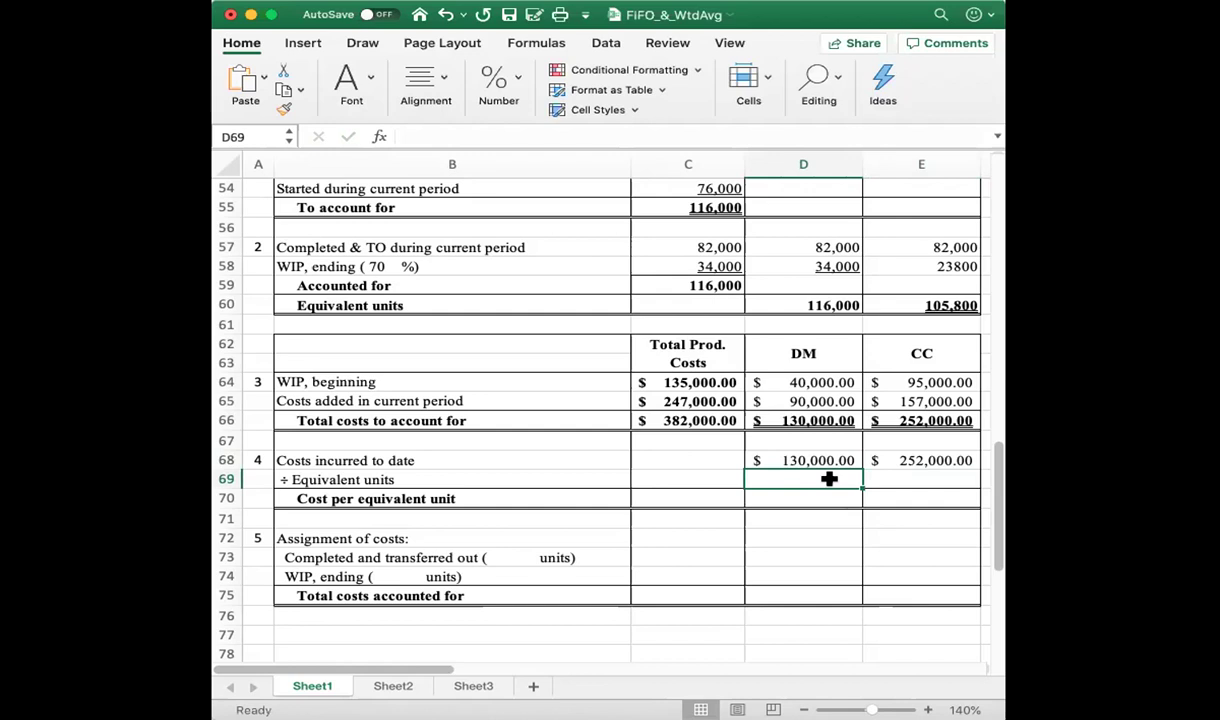
type("116")
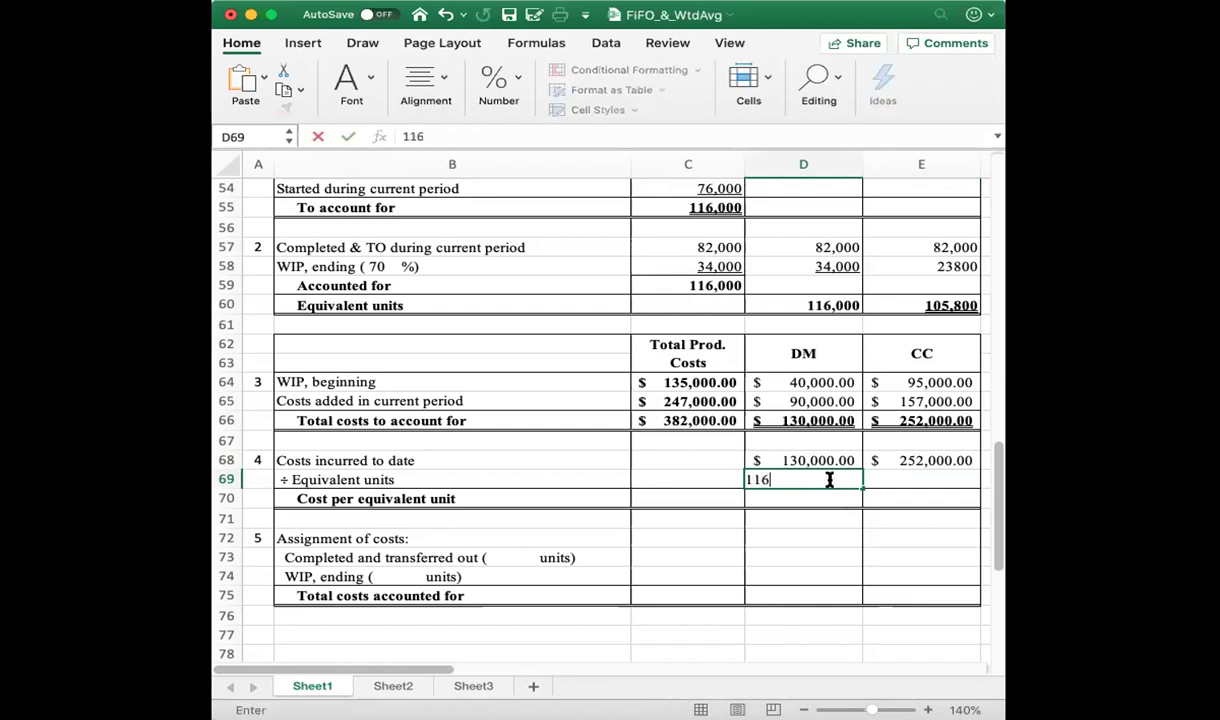
type("000")
key("Return")
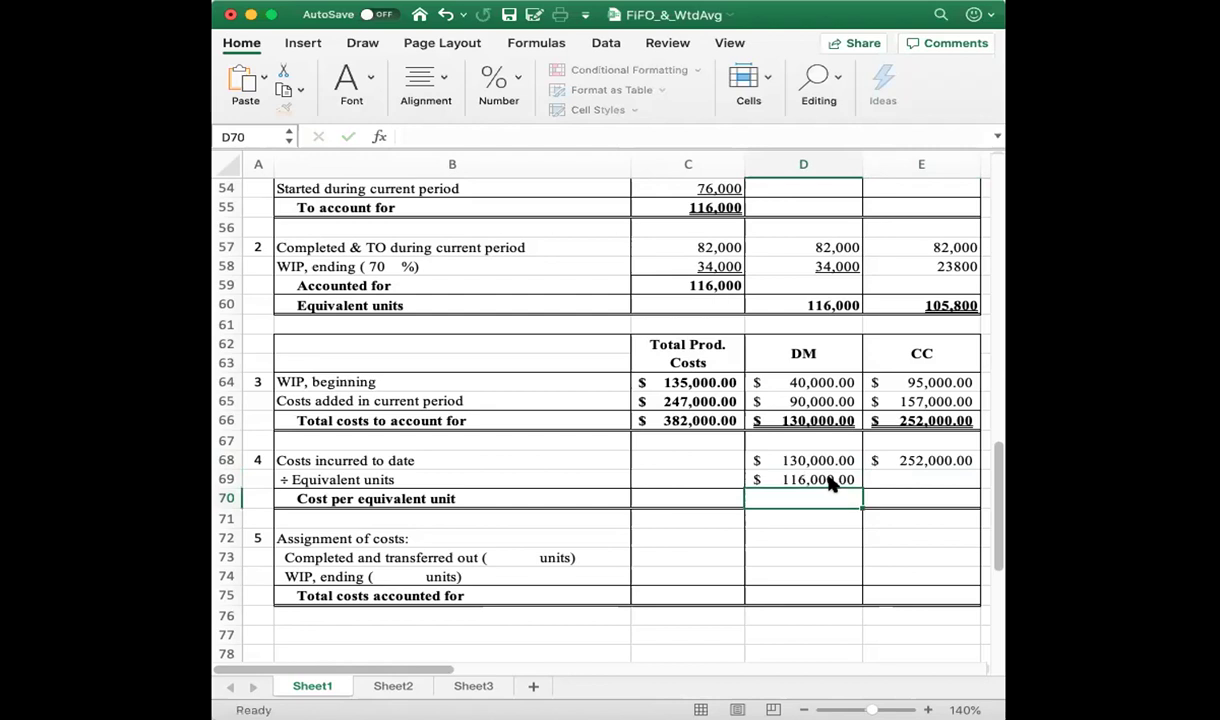
left_click(829, 480)
key("Right")
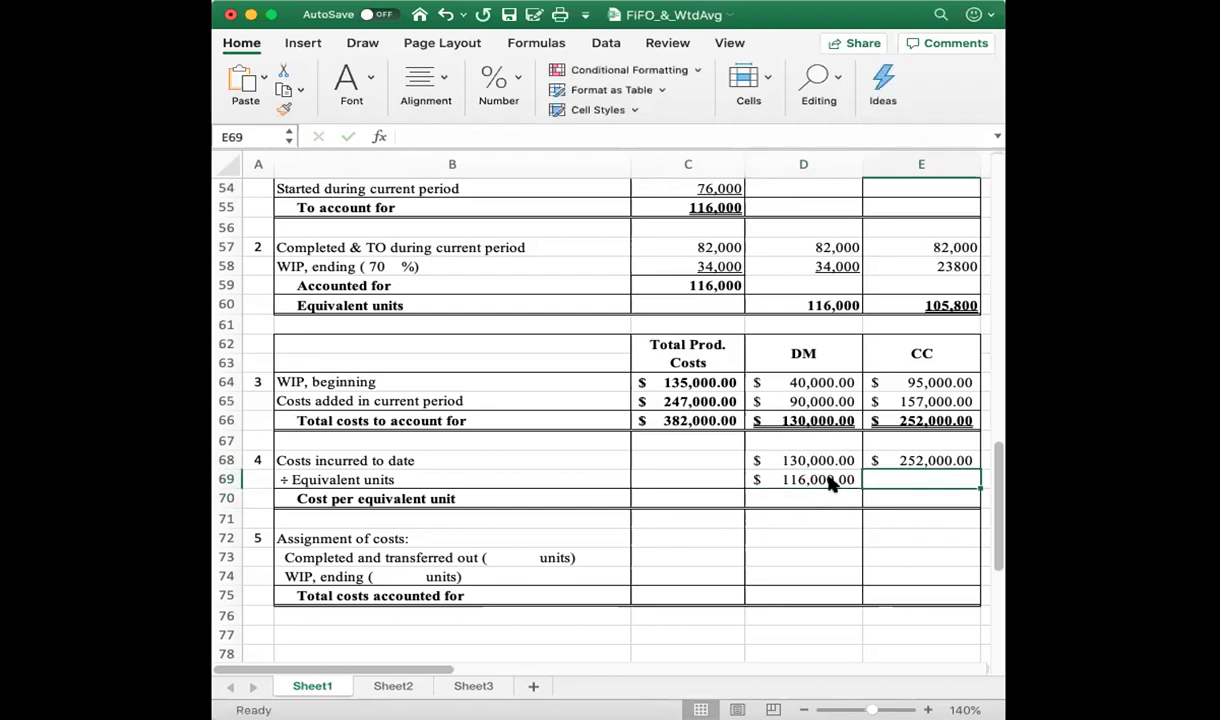
type("105800")
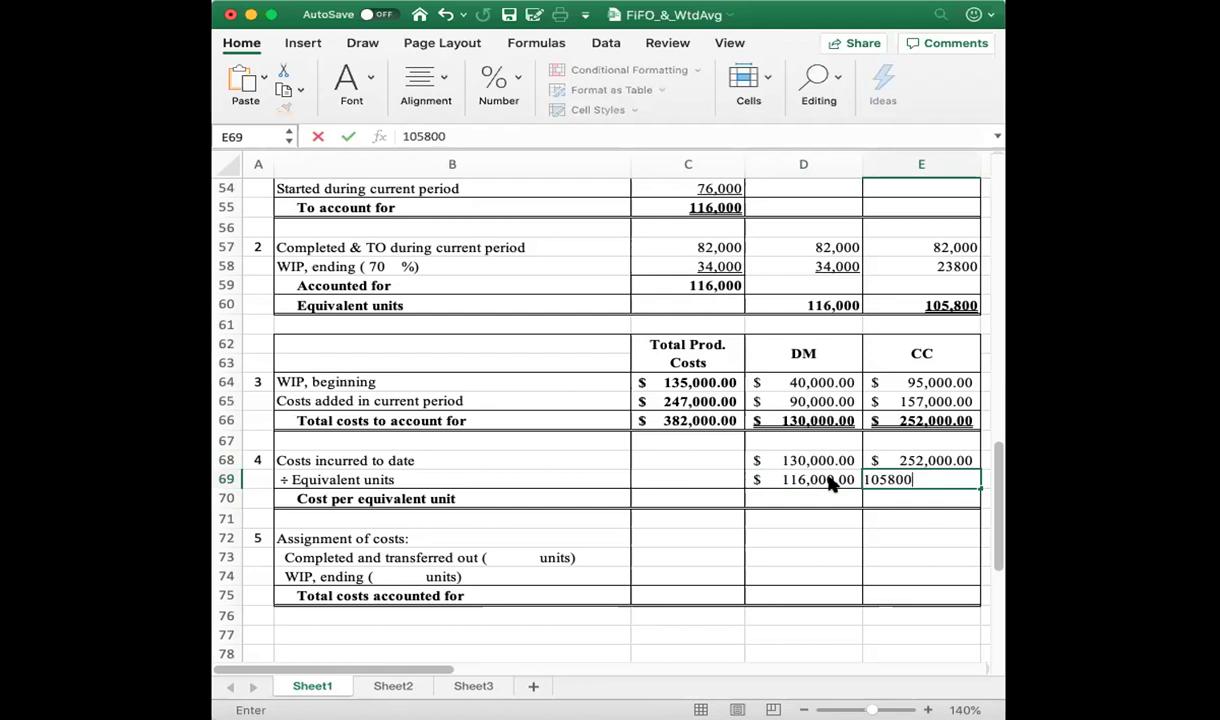
key("Return")
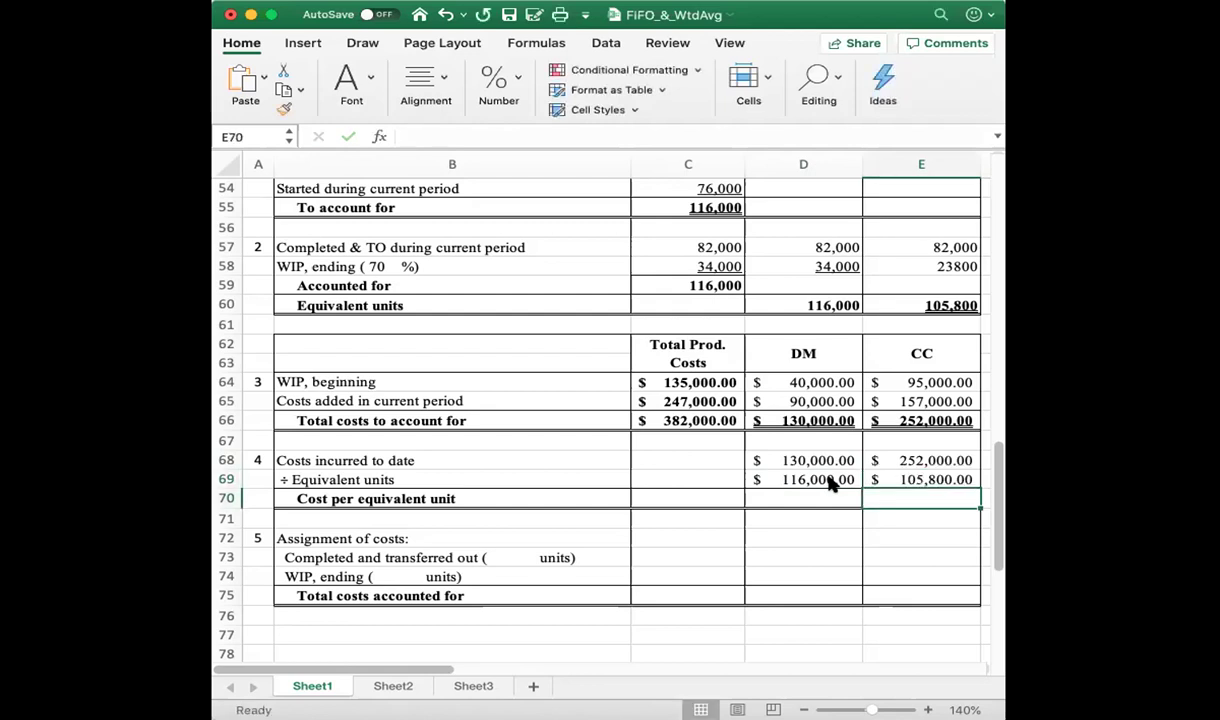
- Calculate the DM cost per equivalent unit in D70 with the formula =d68/d69
left_click(819, 495)
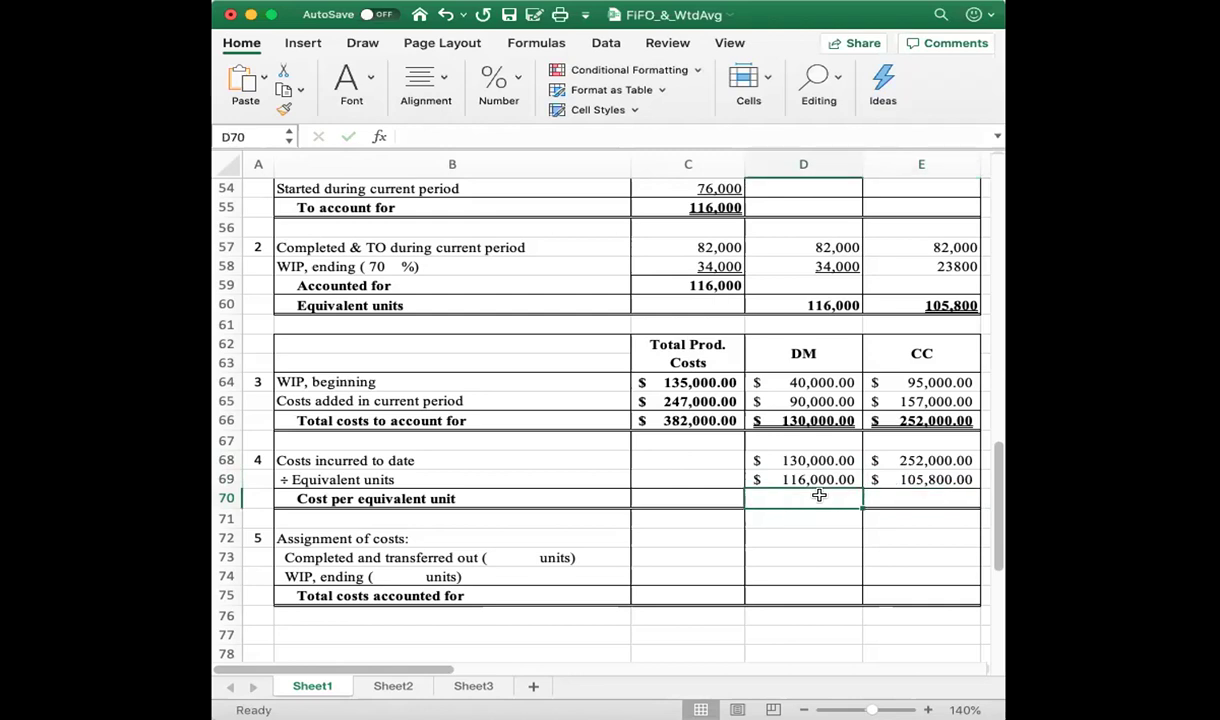
type("=")
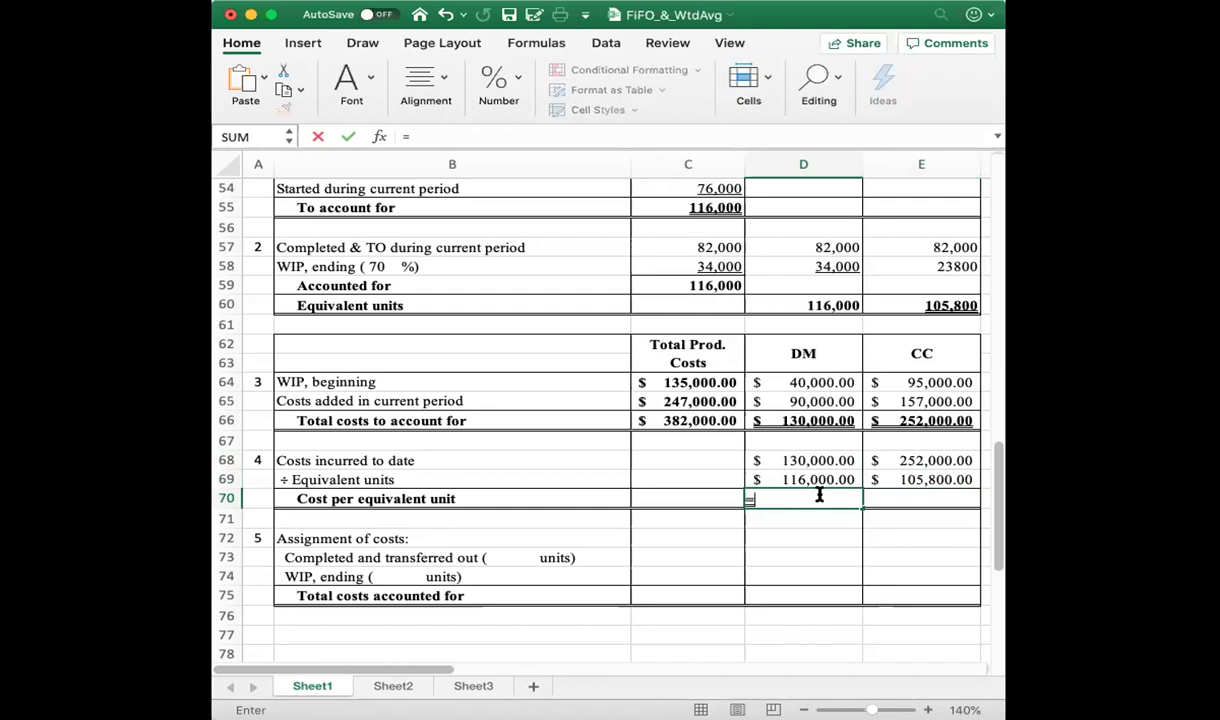
type("d68/d69")
key("Return")
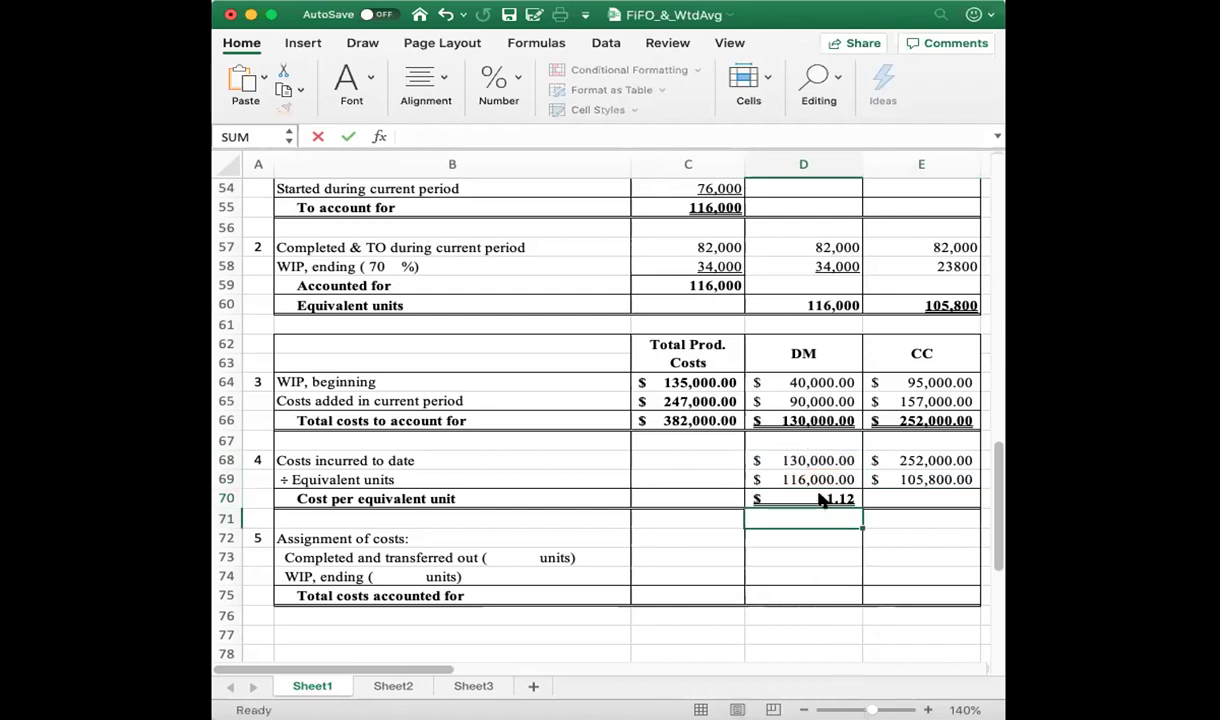
- Enter the formula =e687/e69 in E70 for the CC cost per equivalent unit
left_click(820, 500)
key("Right")
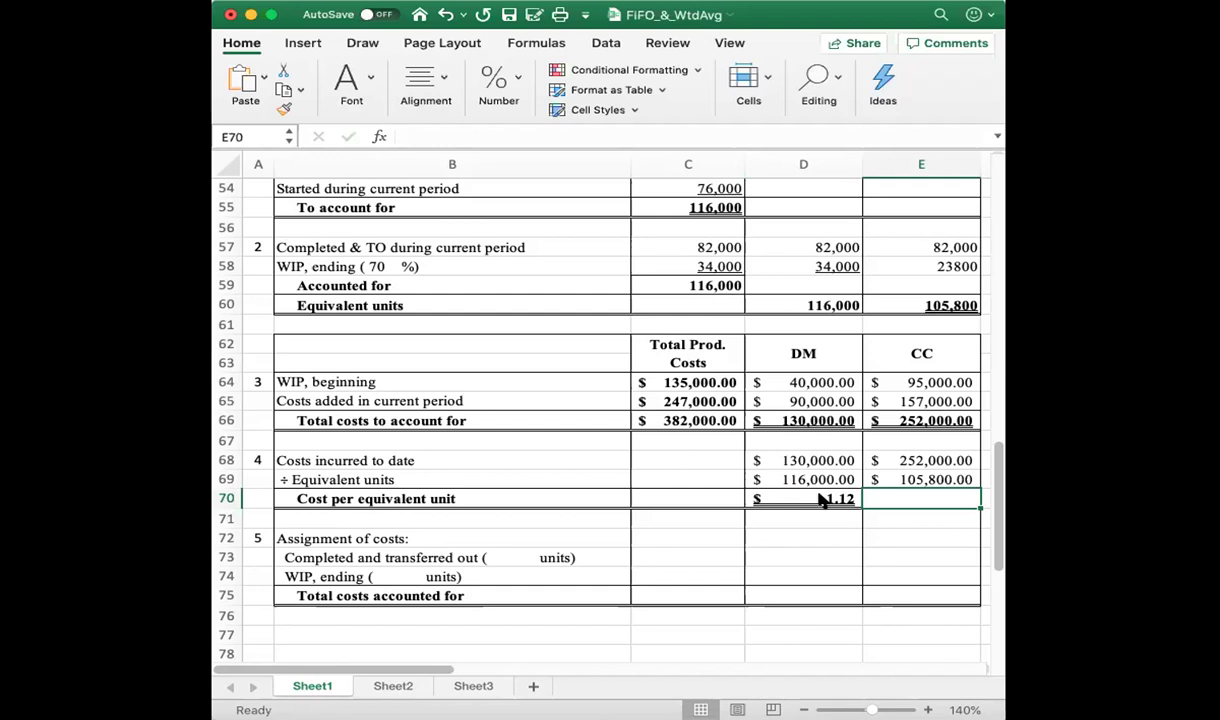
type("=e")
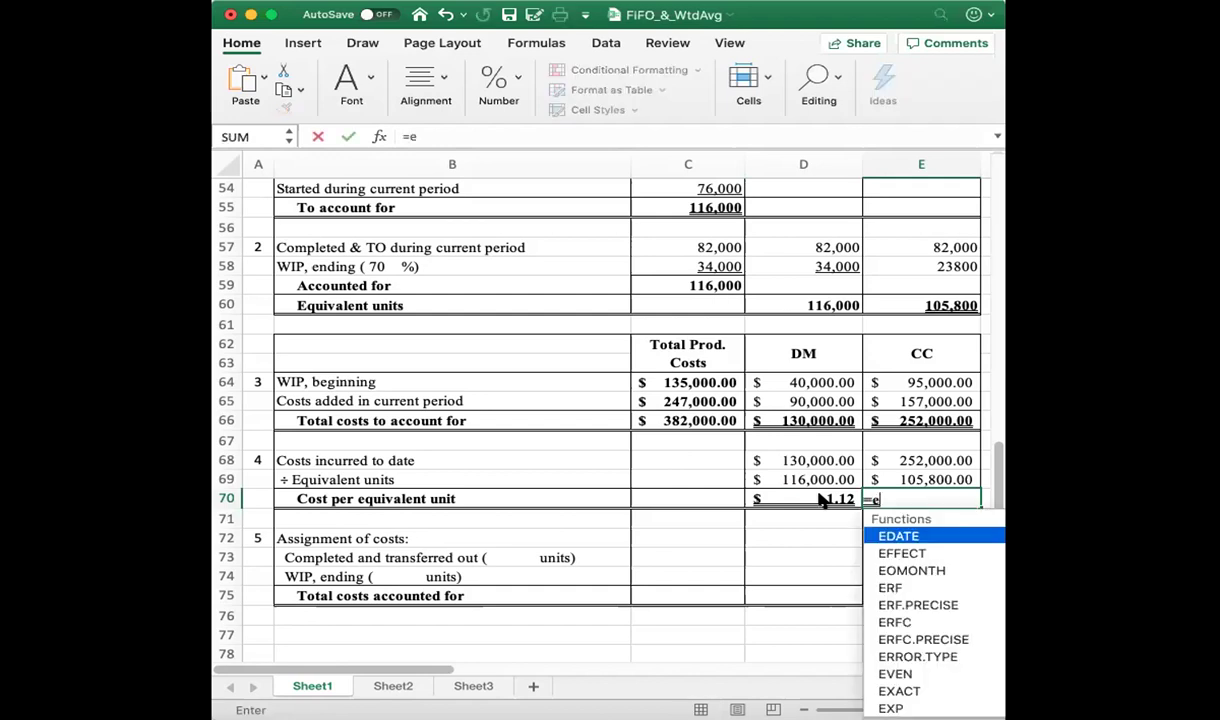
type("687/")
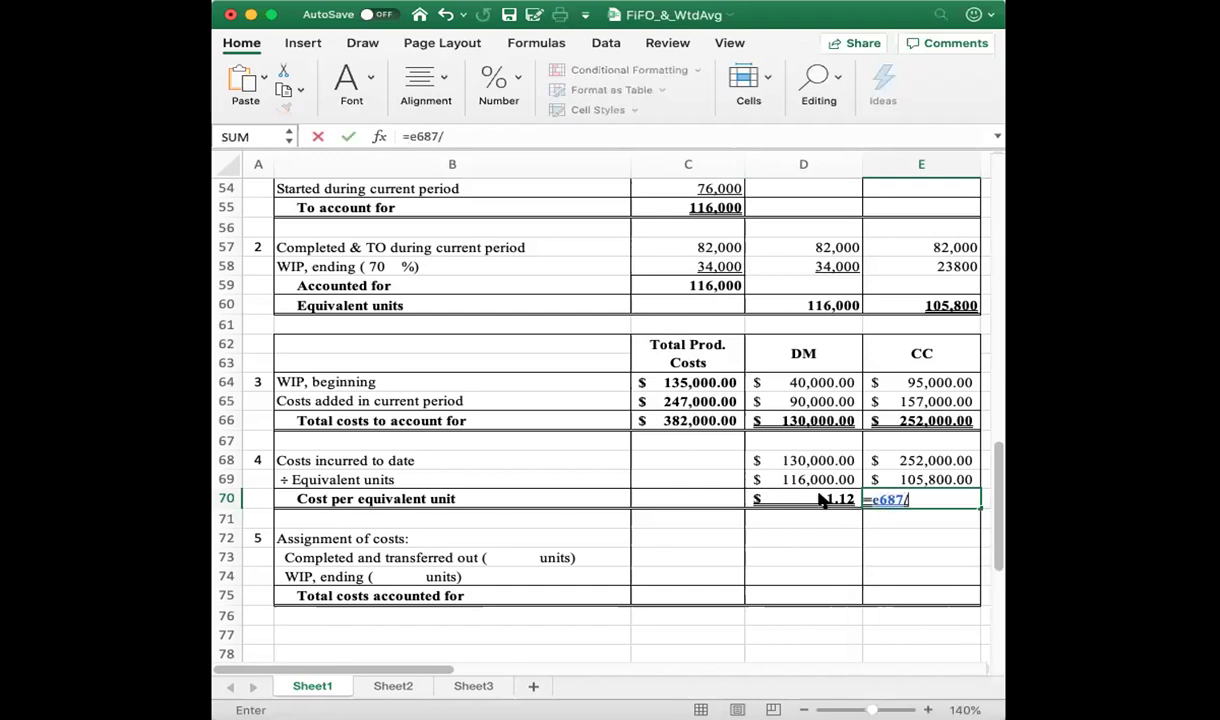
type("e69")
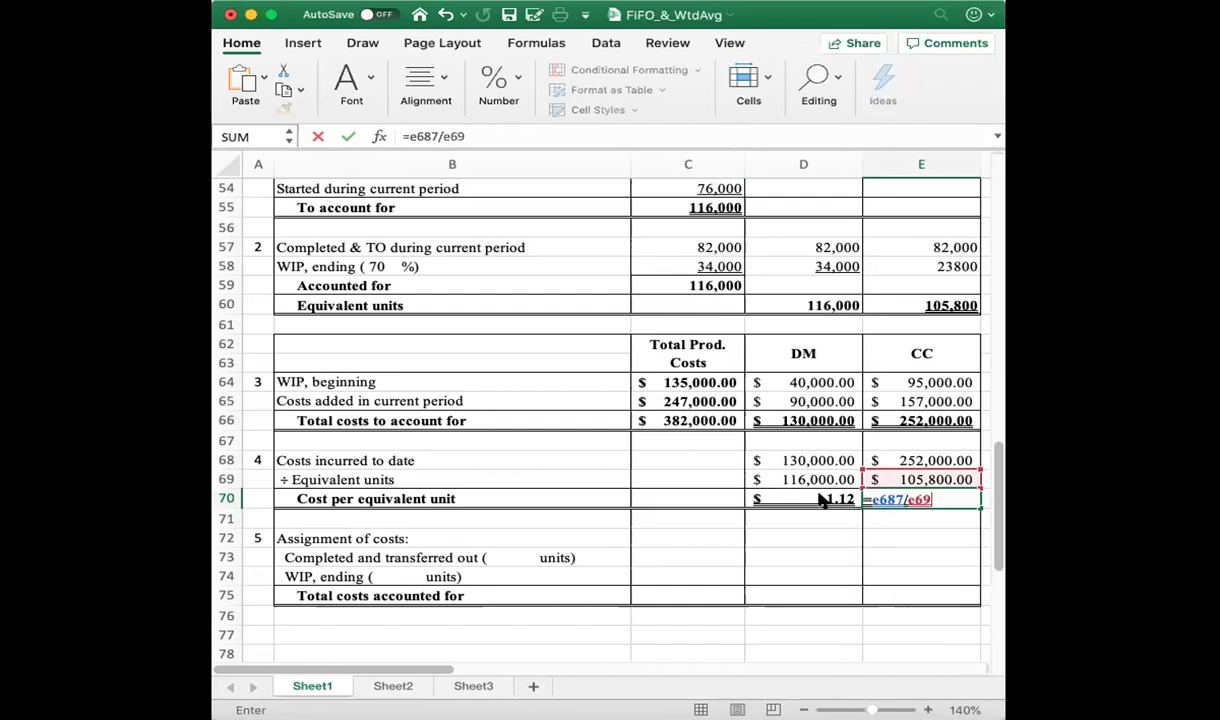
key("Return")
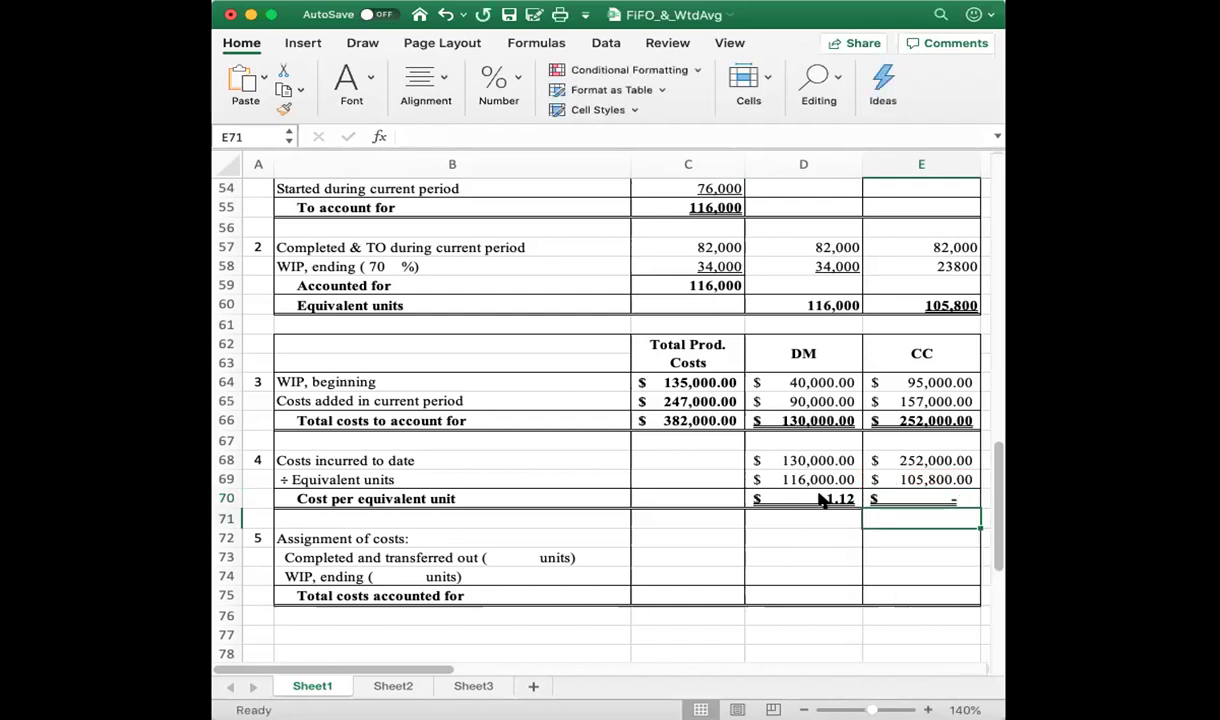
- Correct the CC cost per equivalent unit formula in E70 to =E68/E69
key("Up")
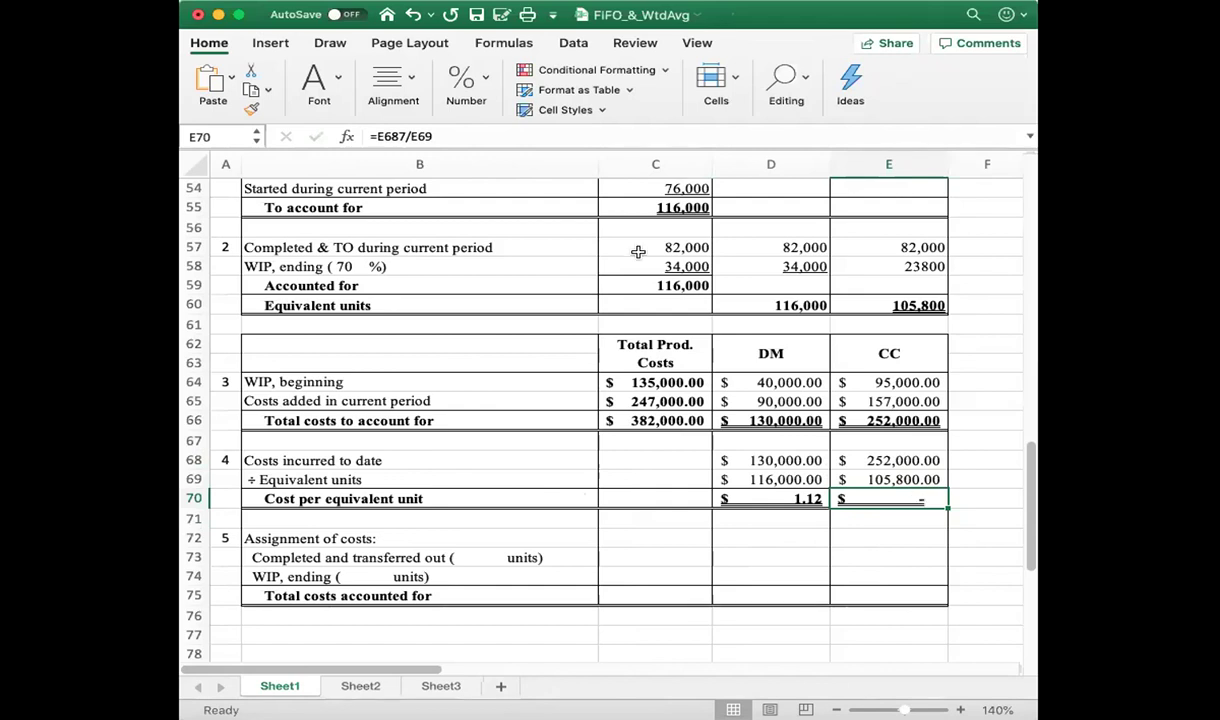
left_click(451, 138)
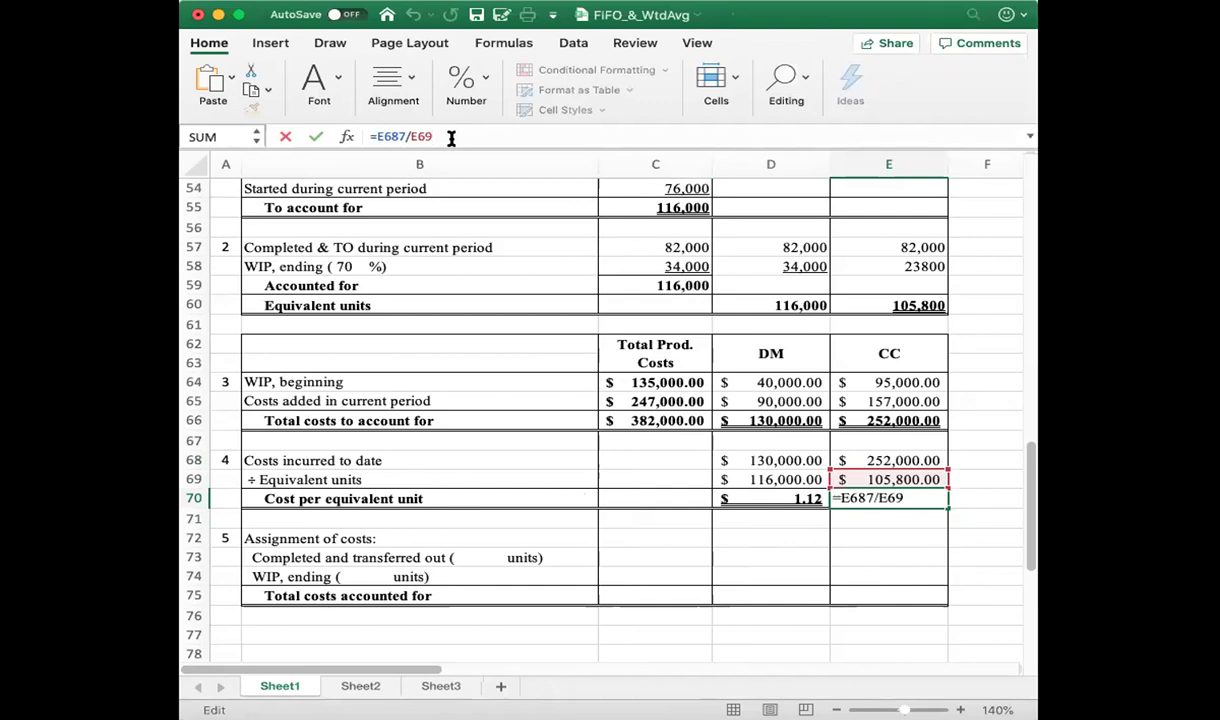
double_click(404, 136)
type("E68")
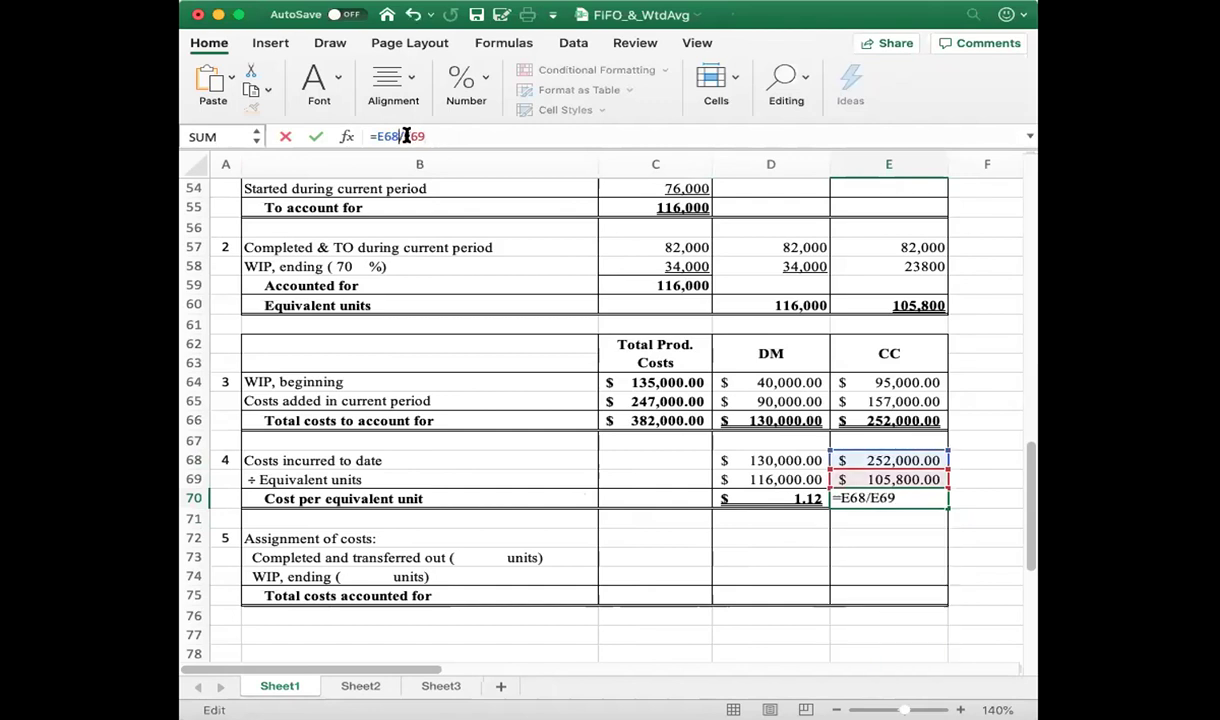
key("Return")
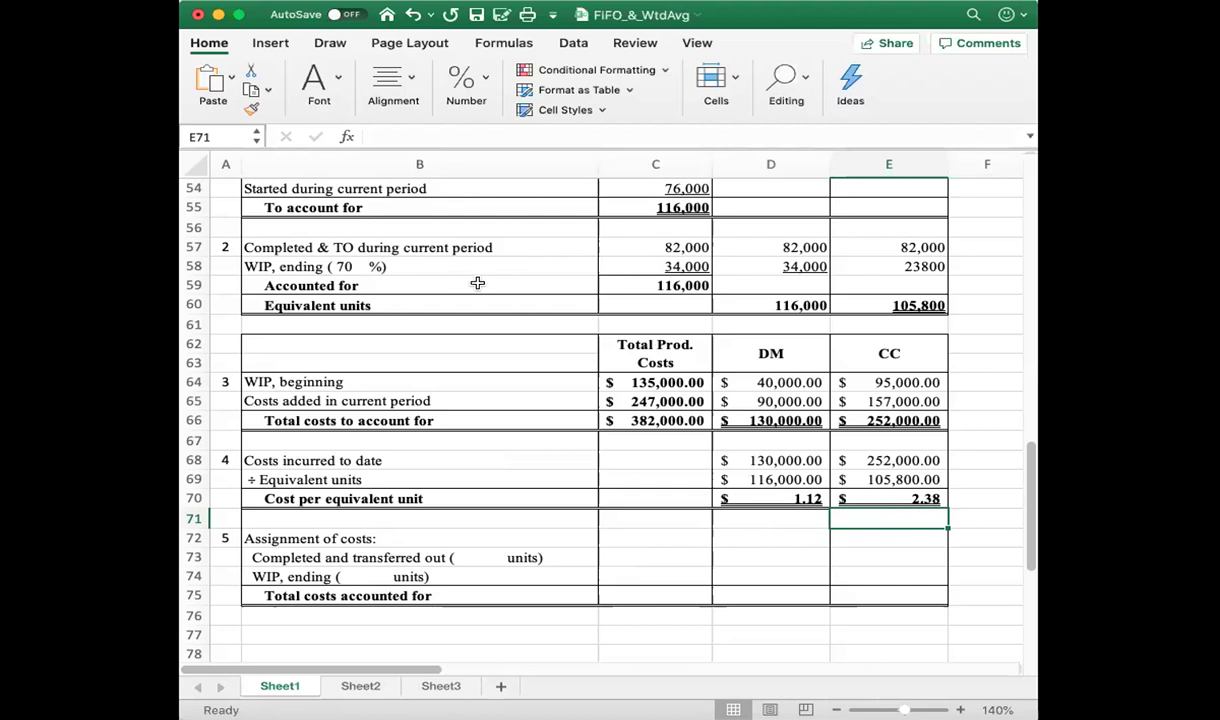
- Insert 82,000 as the unit count in the completed and transferred out label in B73 and remove the surplus spaces before "units"
left_click(480, 557)
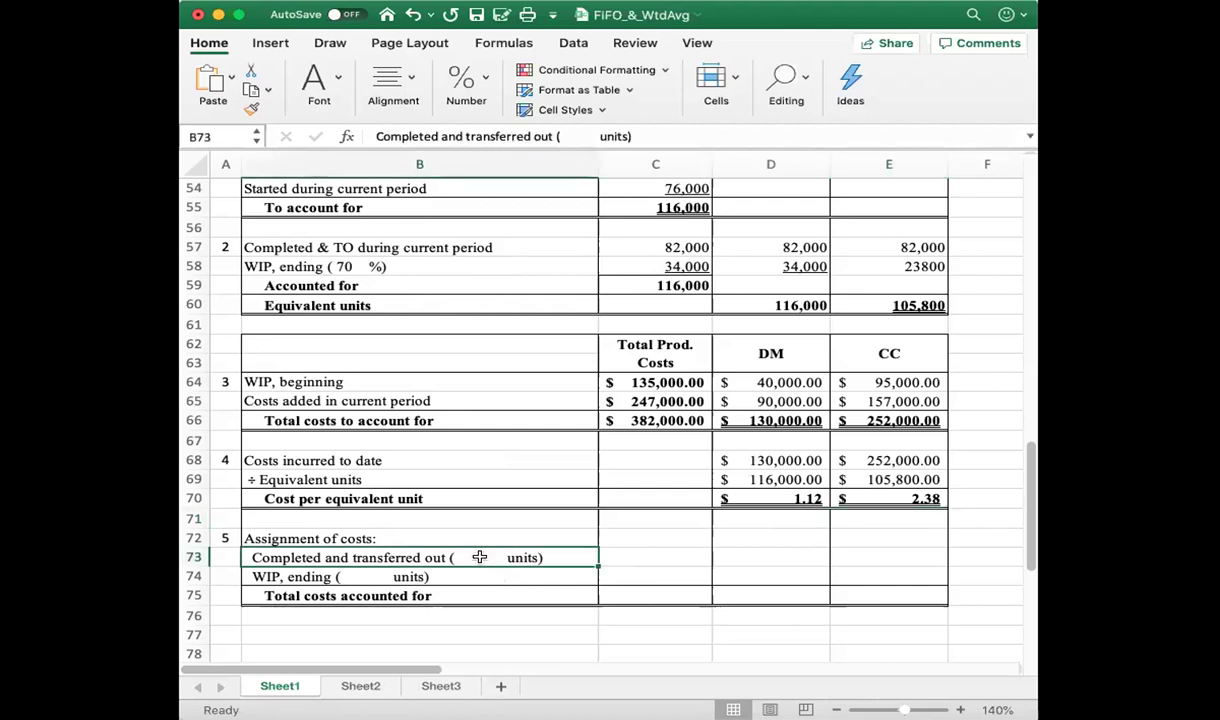
left_click(569, 136)
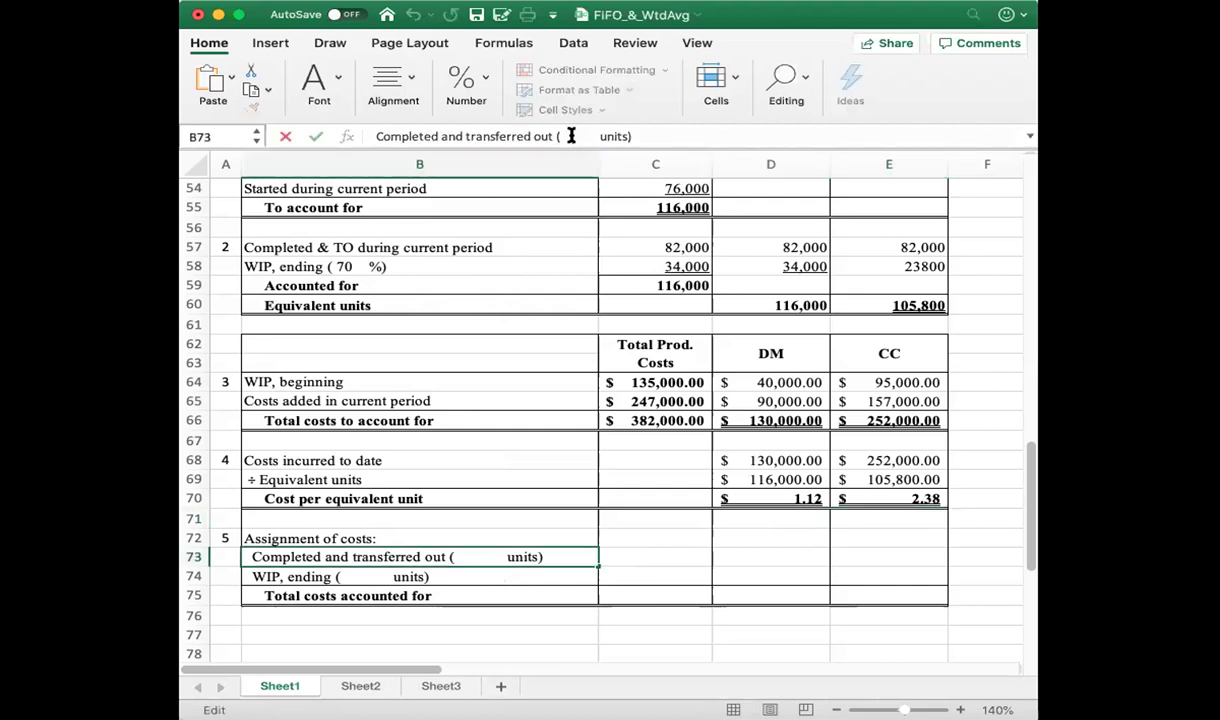
type("82,000")
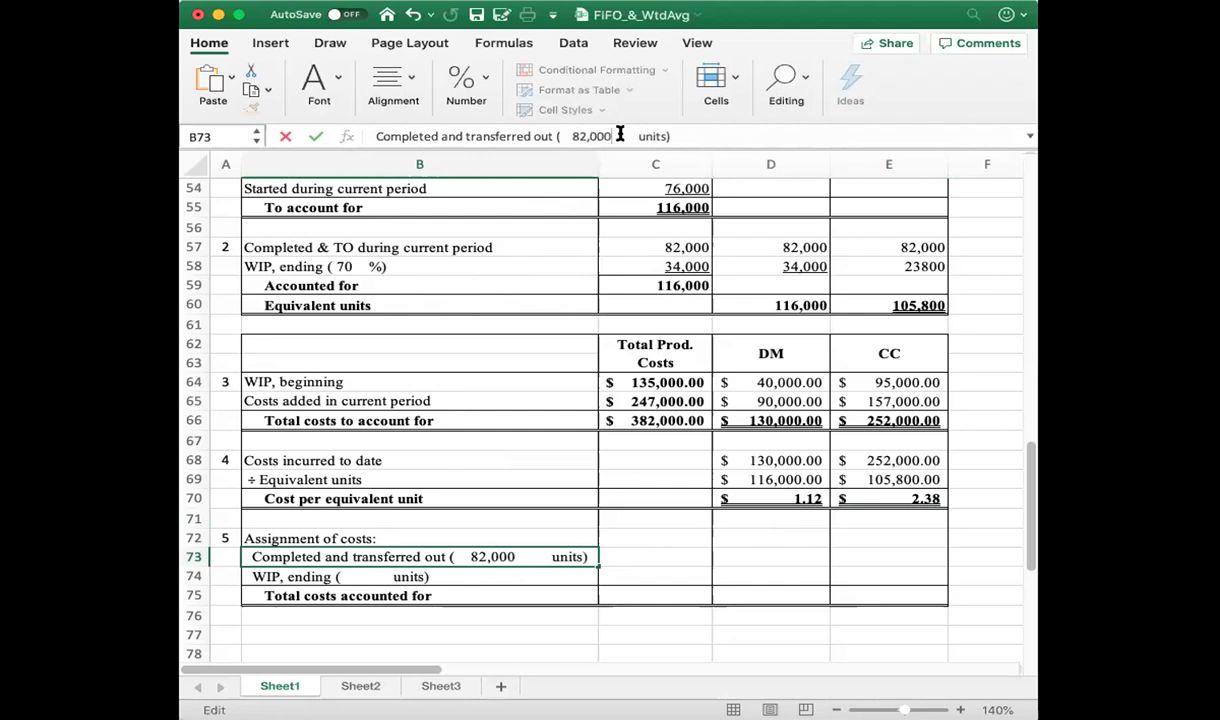
key("Delete")
key("Delete")
key("Delete")
key("Delete")
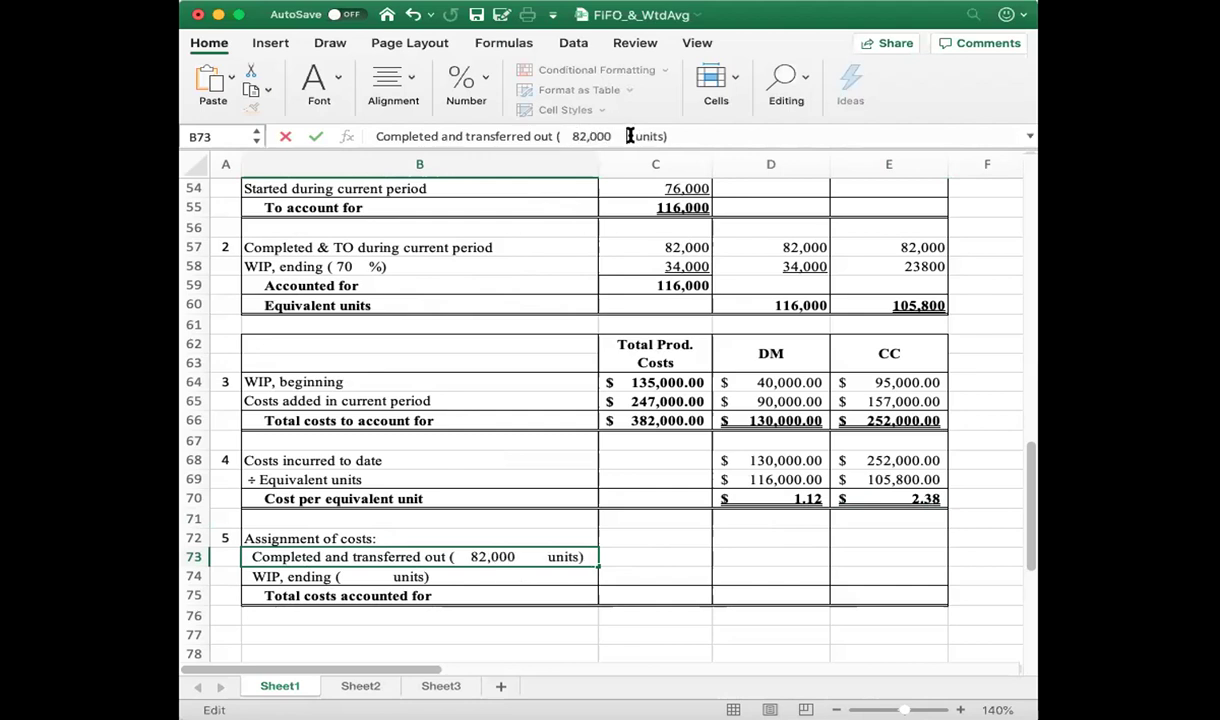
key("Delete")
key("Delete")
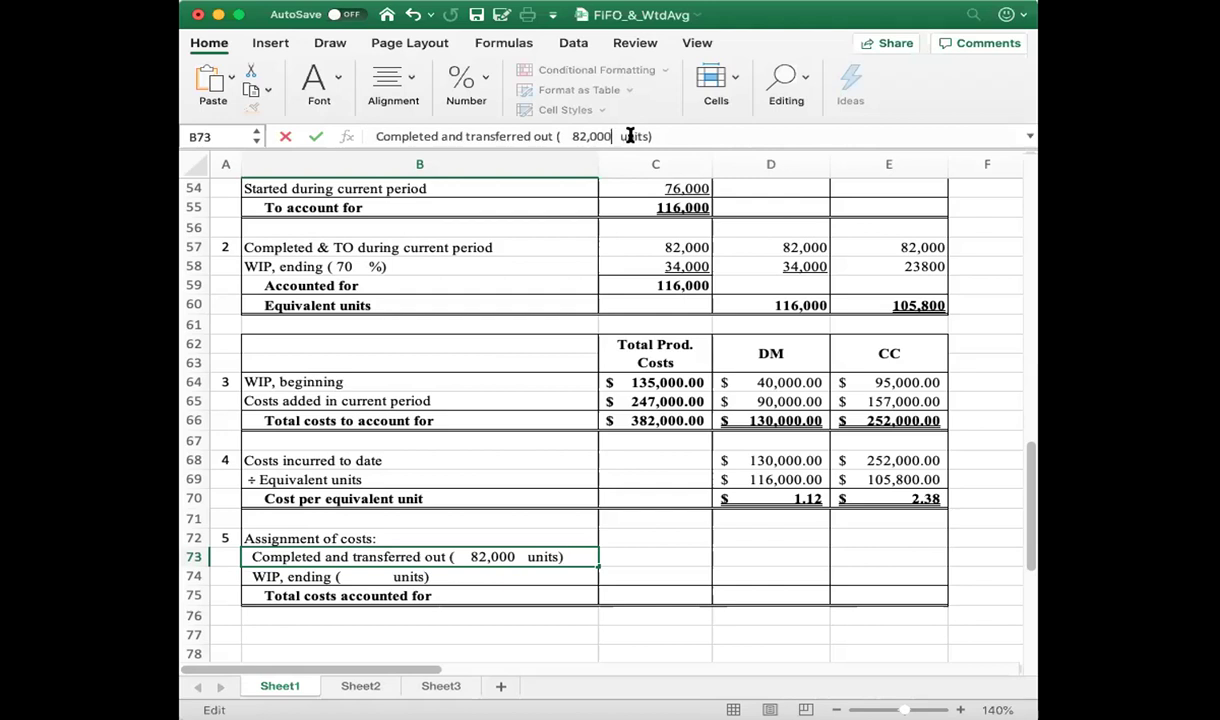
- Insert 34,000 as the unit count in the ending WIP label in B74 and remove the surplus spaces before "units"
left_click(373, 576)
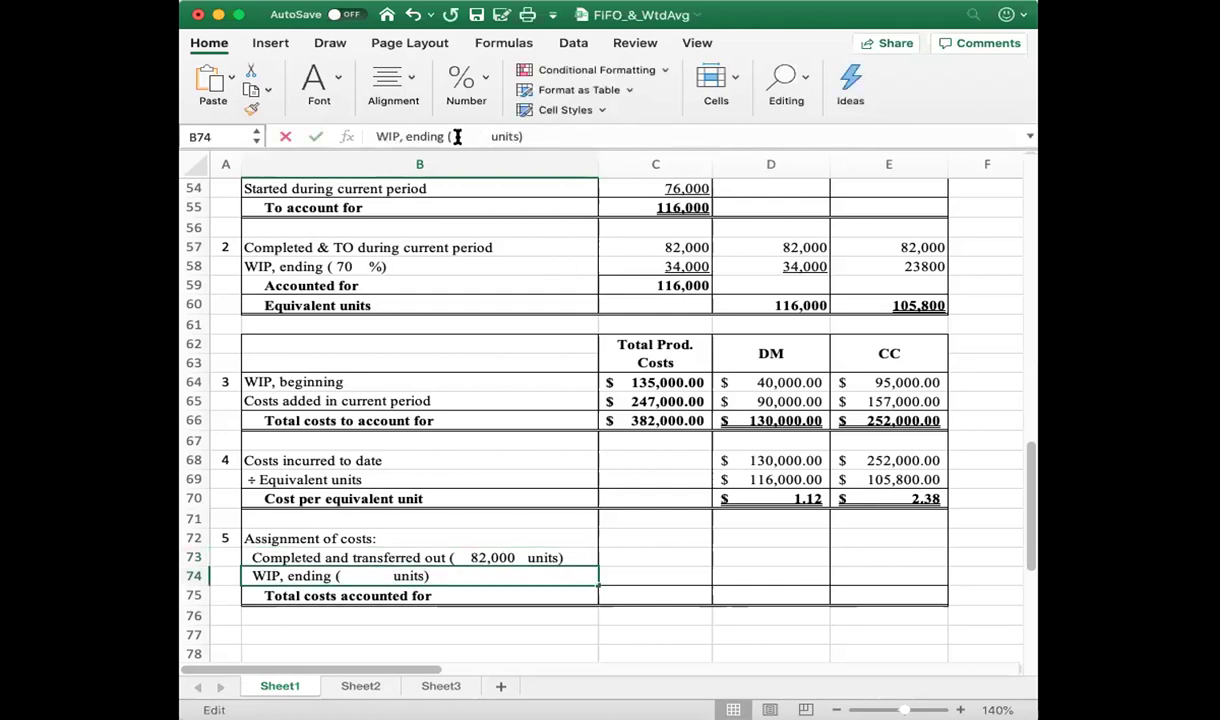
left_click(456, 137)
type("34,00")
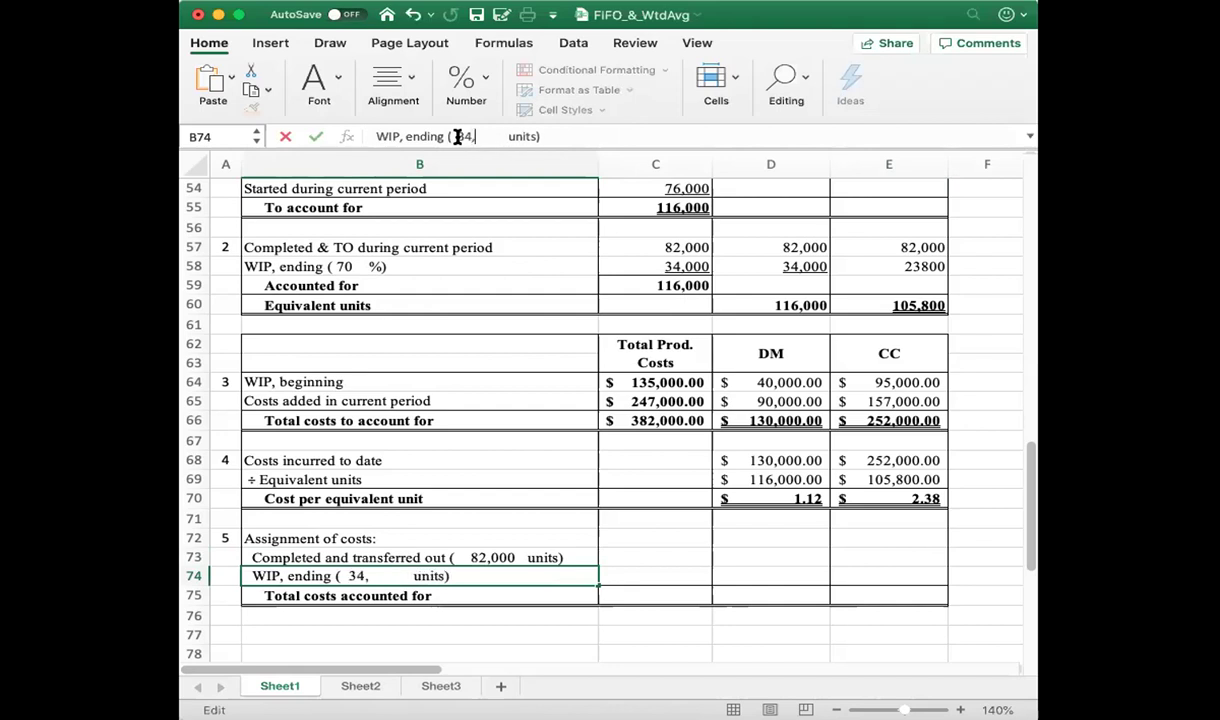
type("0")
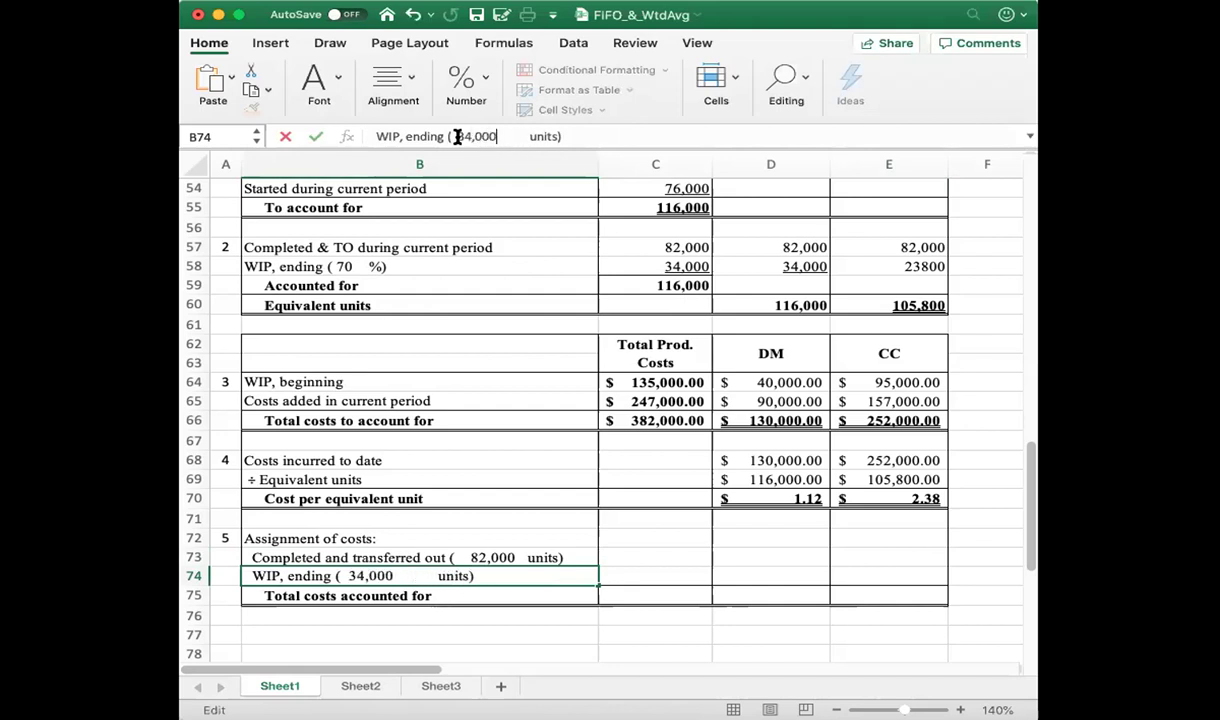
key("Right")
key("Right")
key("Right")
key("Right")
key("Delete")
key("Delete")
key("Delete")
key("Delete")
key("Delete")
key("Return")
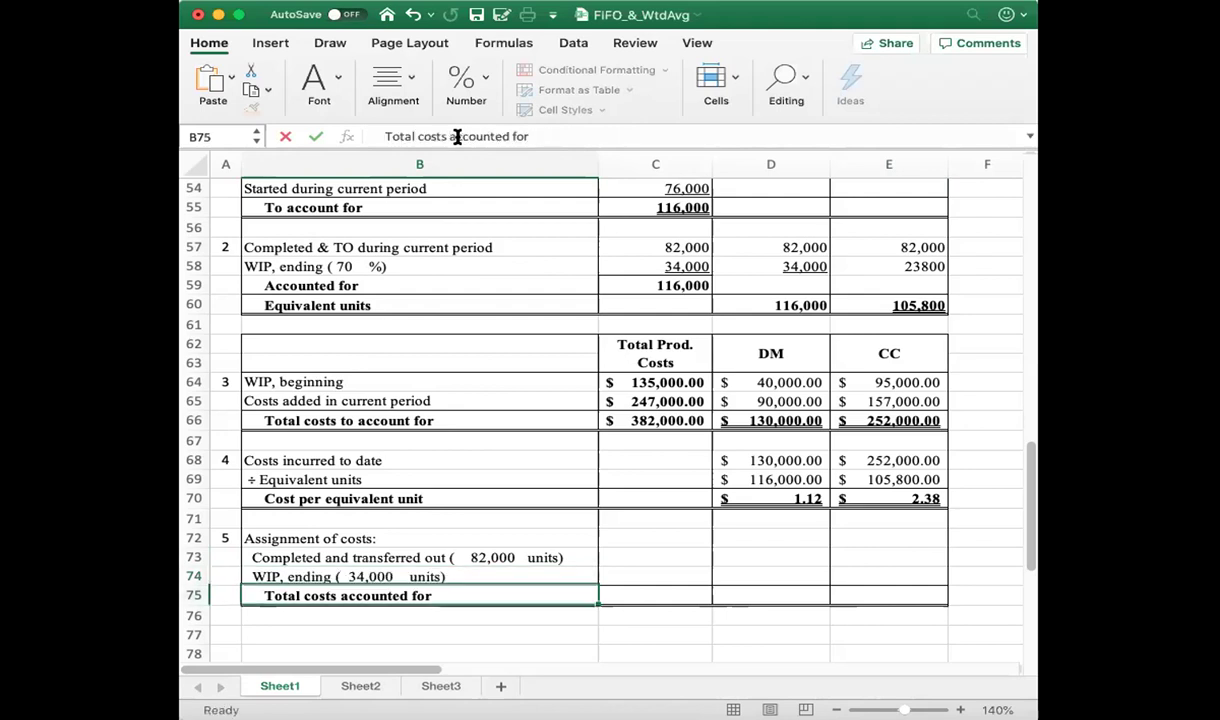
- Calculate the DM cost of the units completed and transferred out in D73 with the formula =d57*d70
left_click(756, 557)
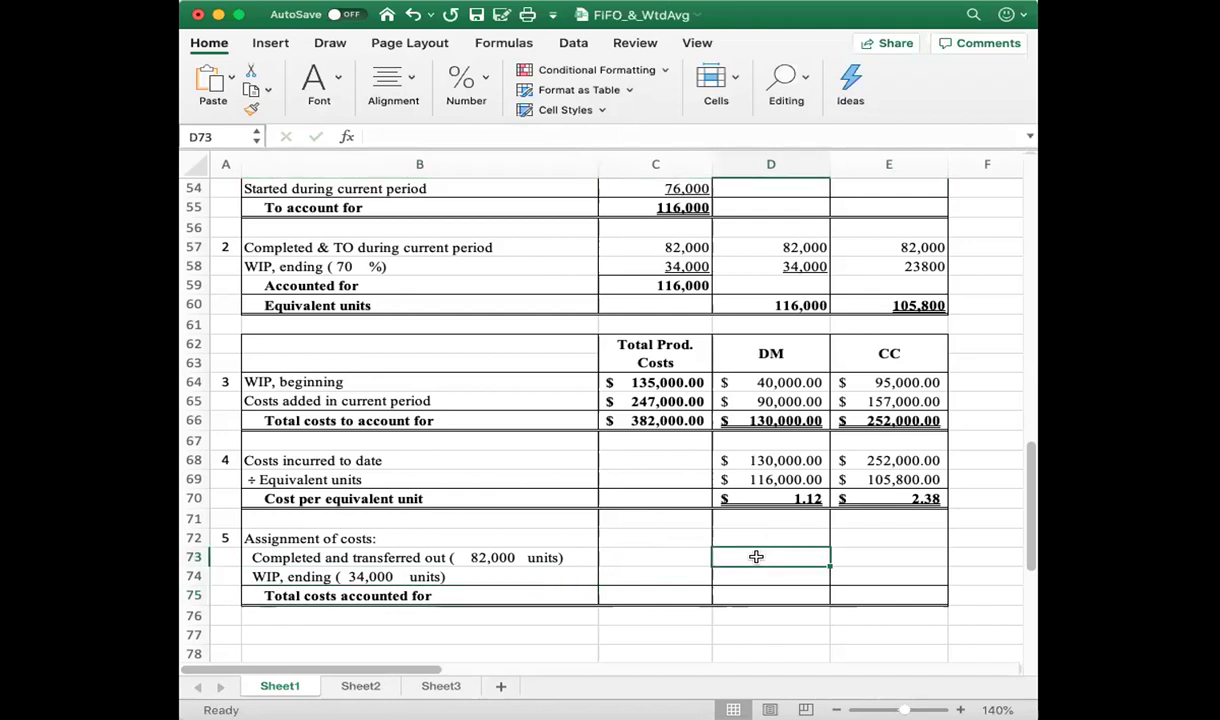
type("=")
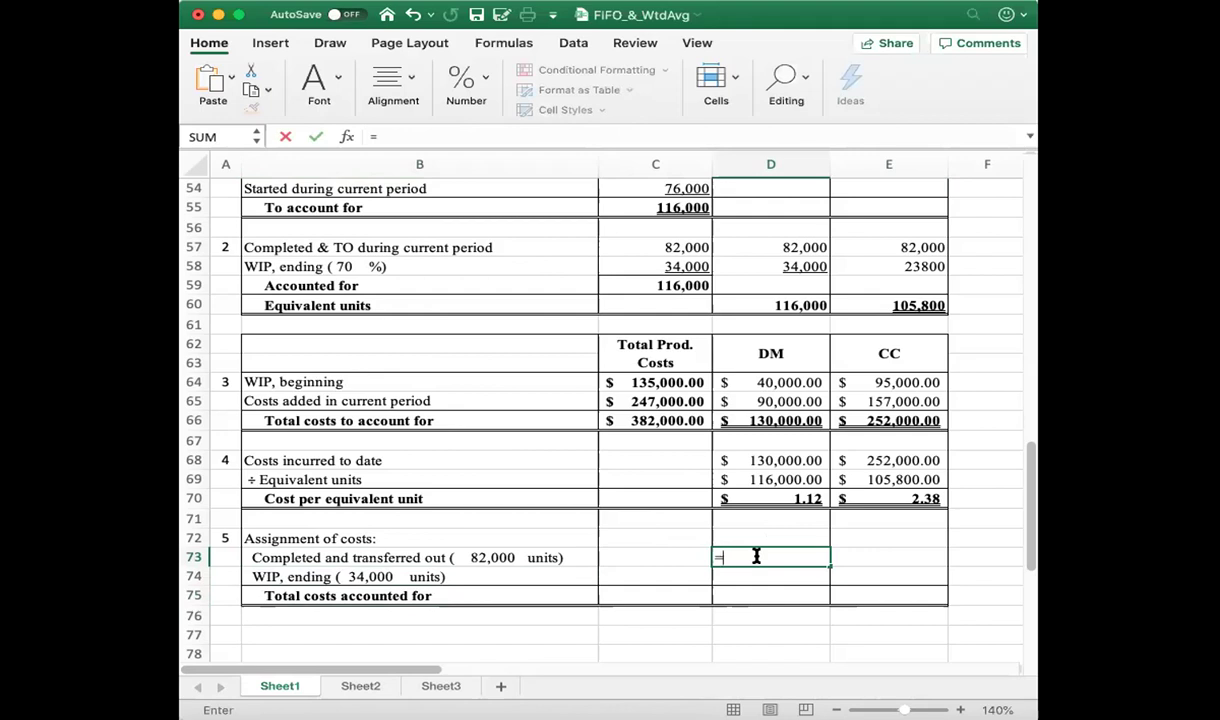
type("d")
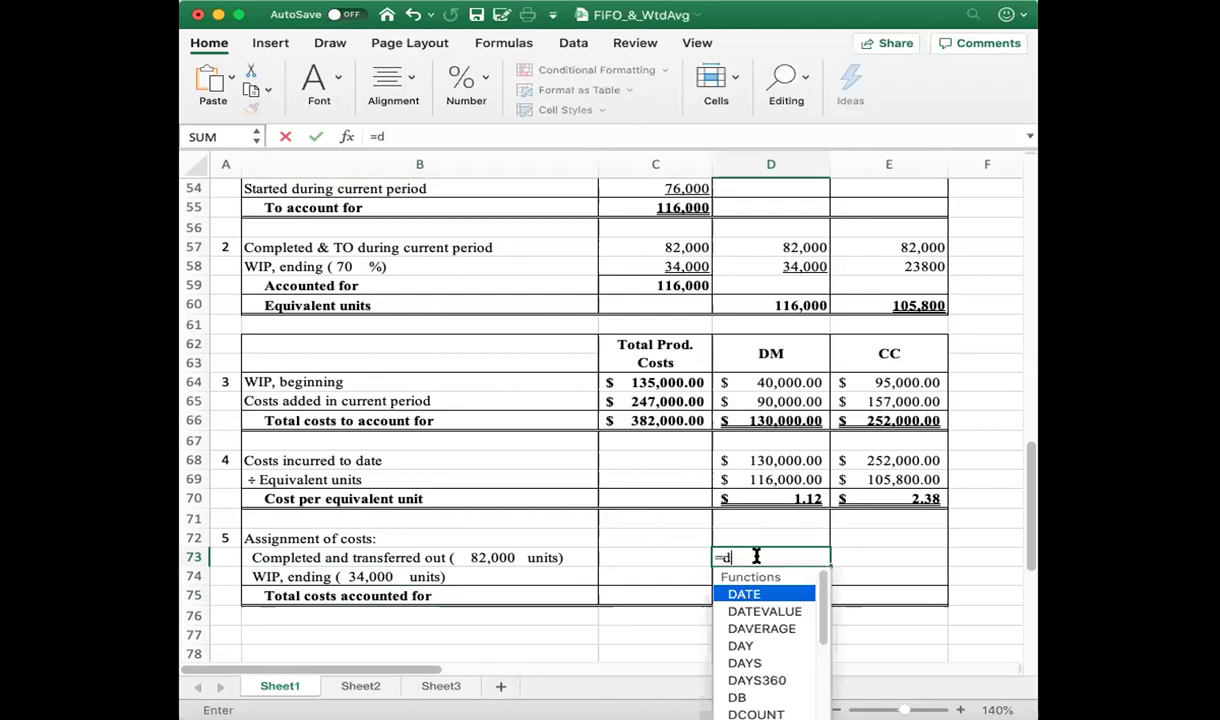
type("57")
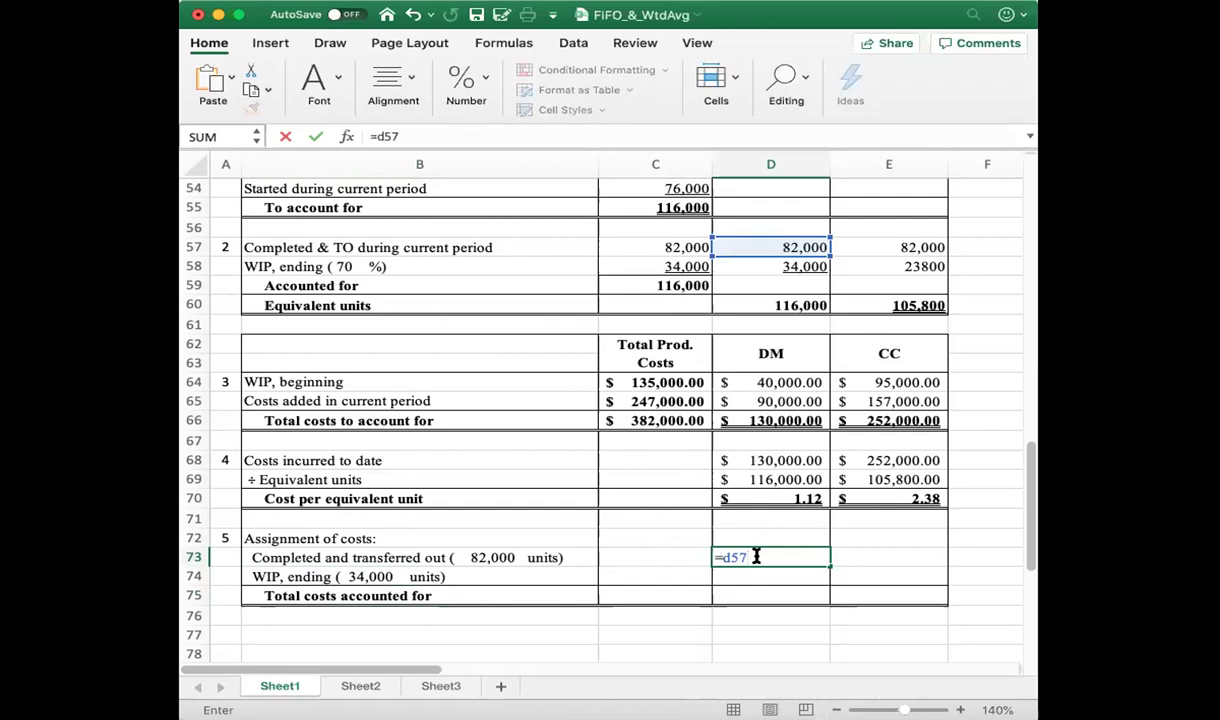
type("*d")
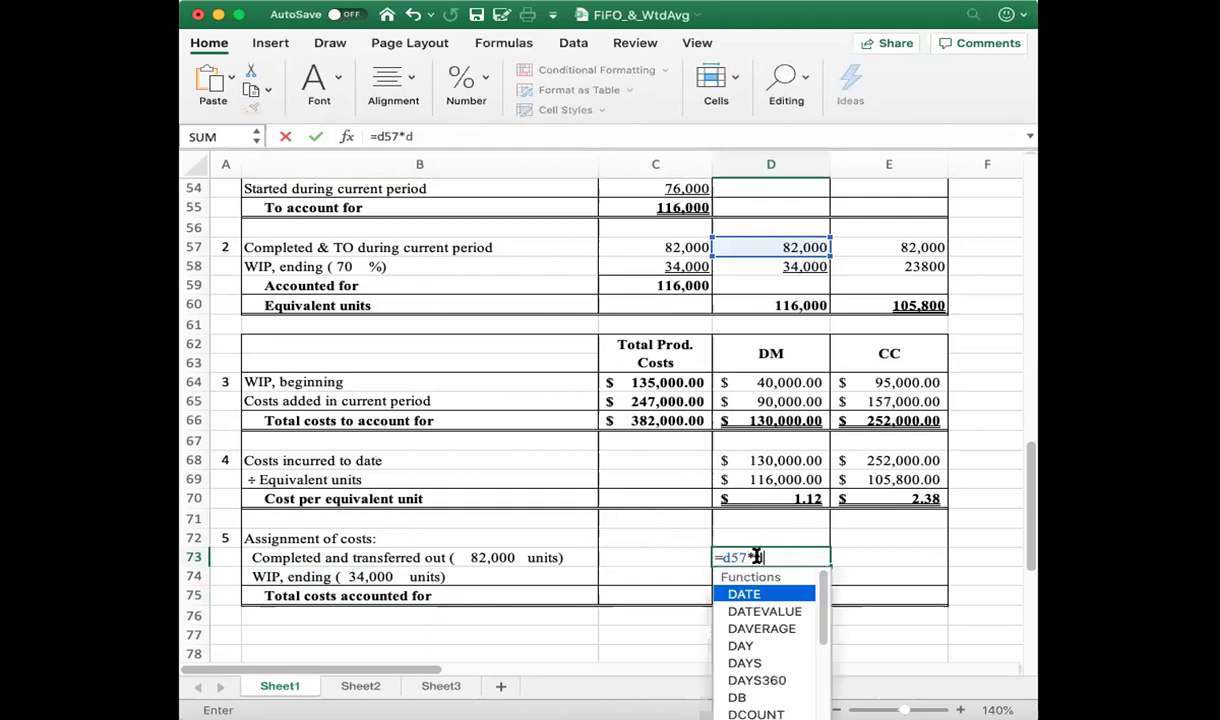
type("70")
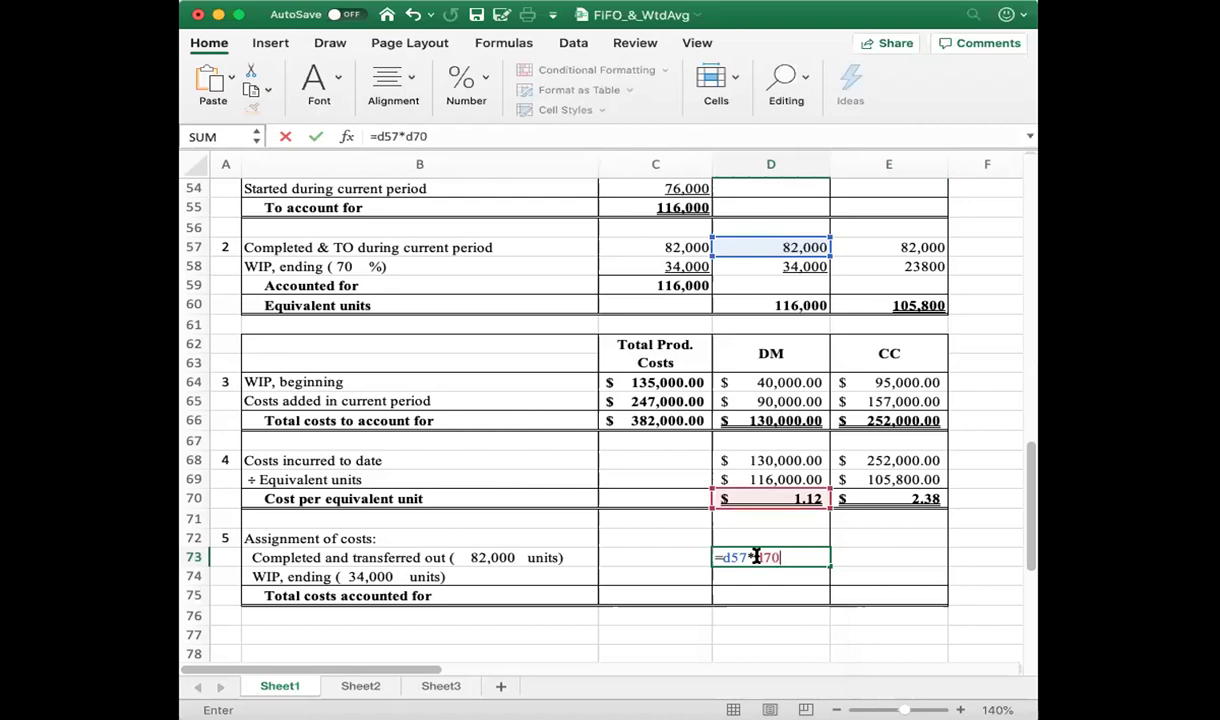
key("Return")
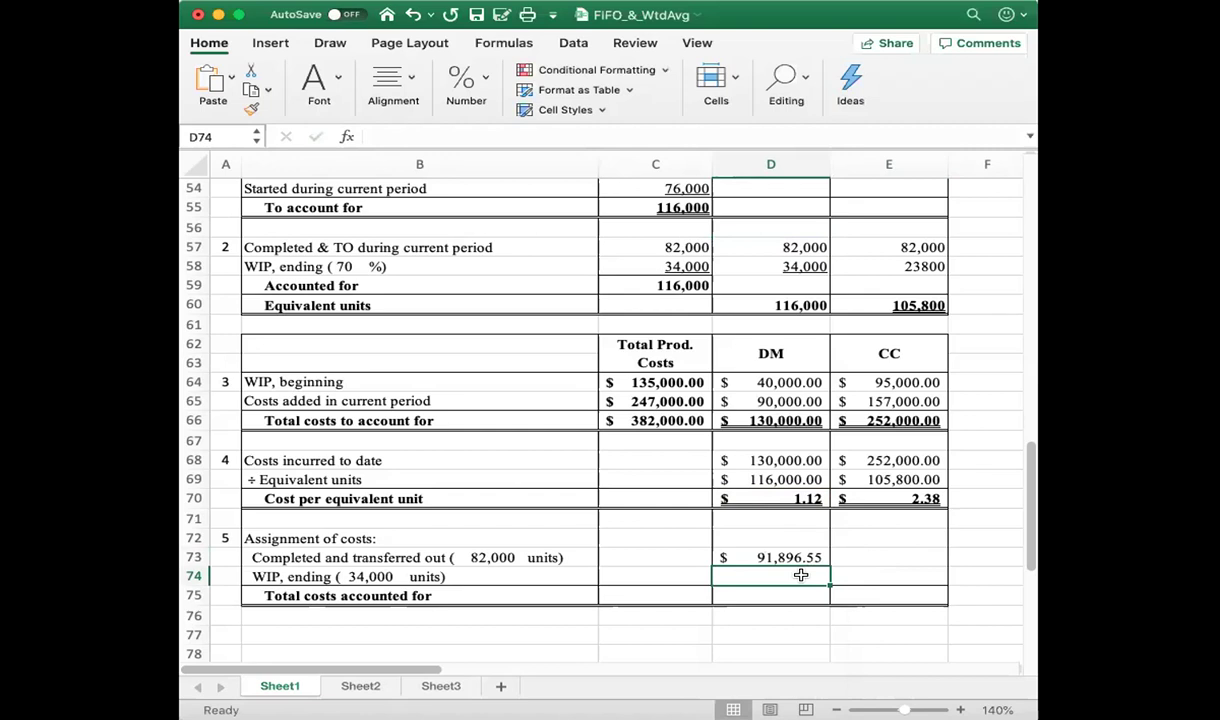
- Calculate the DM cost of ending WIP in D74 with the formula =D58*d70
type("=d")
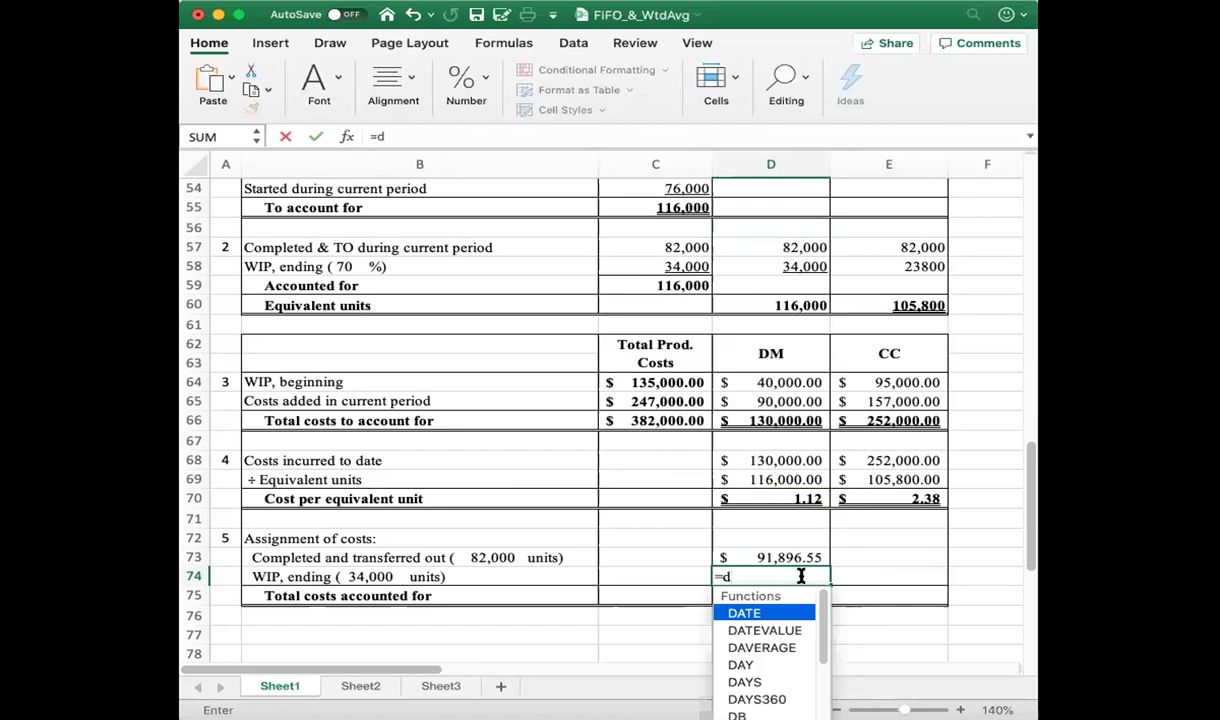
type("d58")
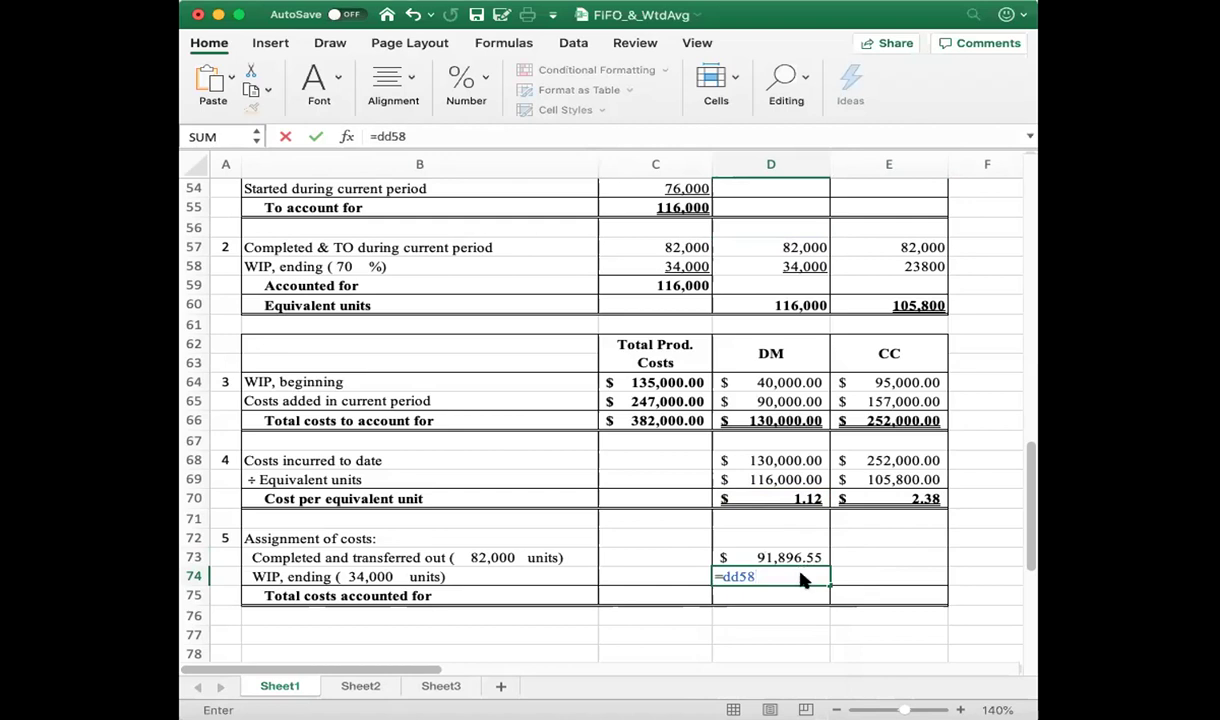
key("Left")
left_click(803, 580)
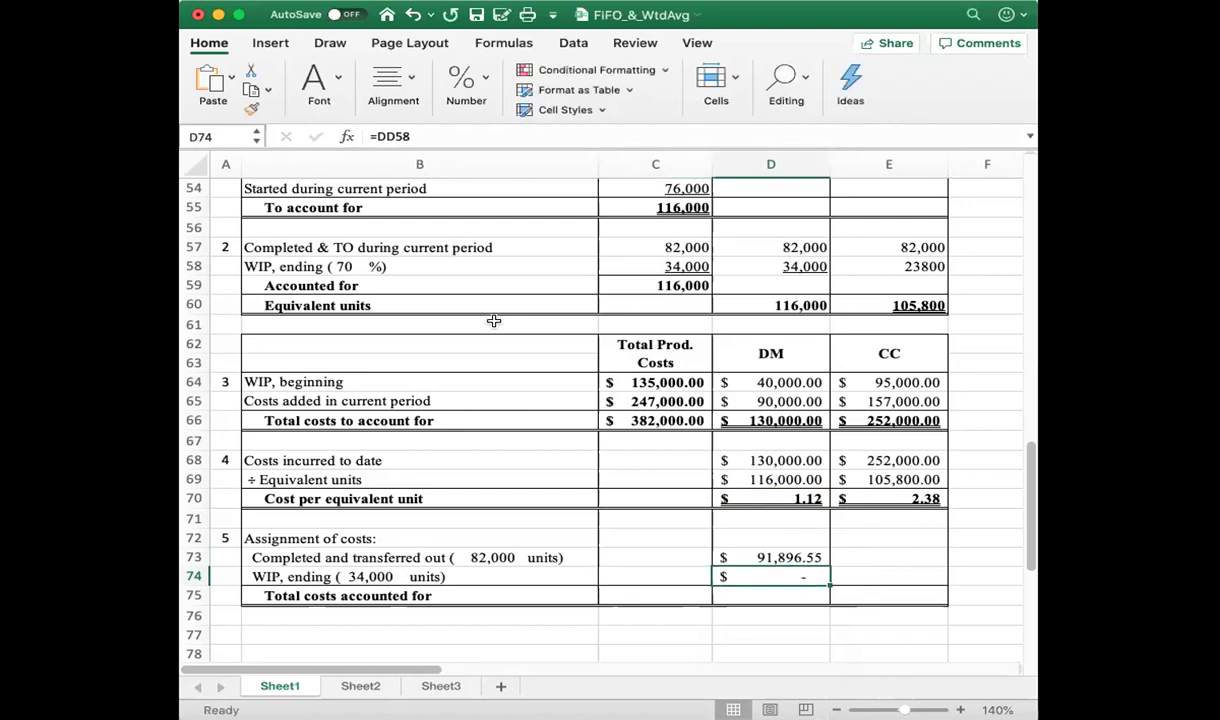
left_click(393, 135)
key("BackSpace")
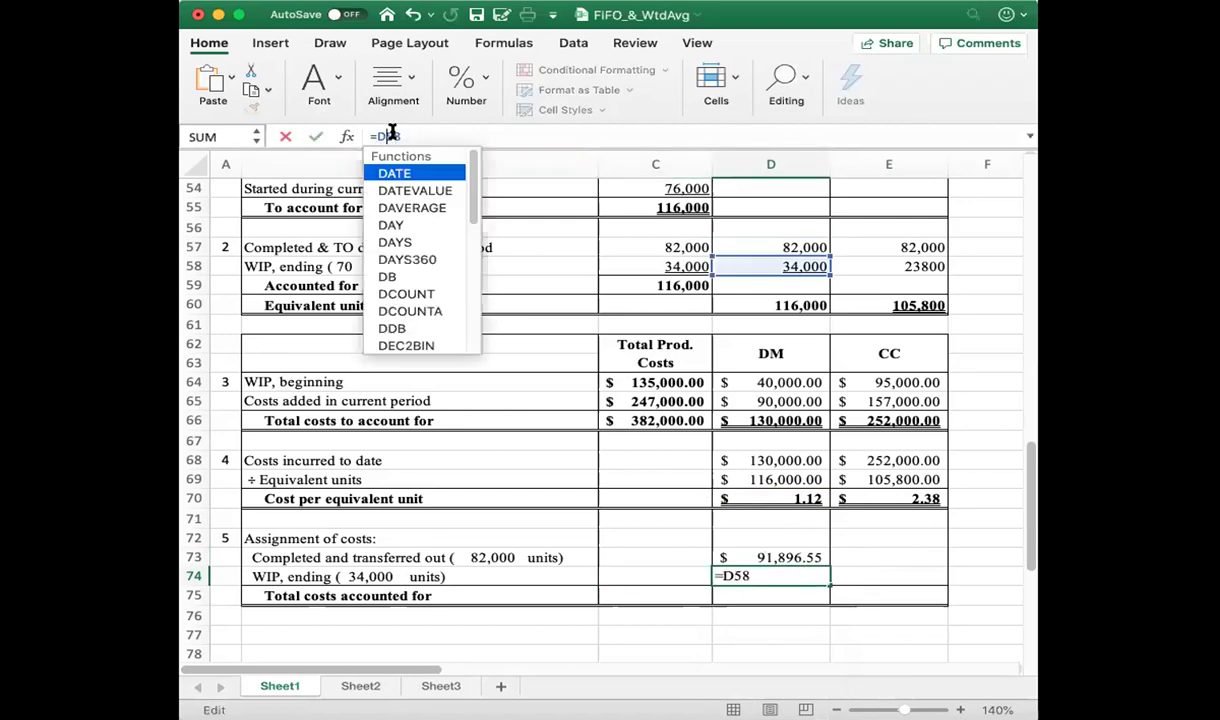
left_click(393, 135)
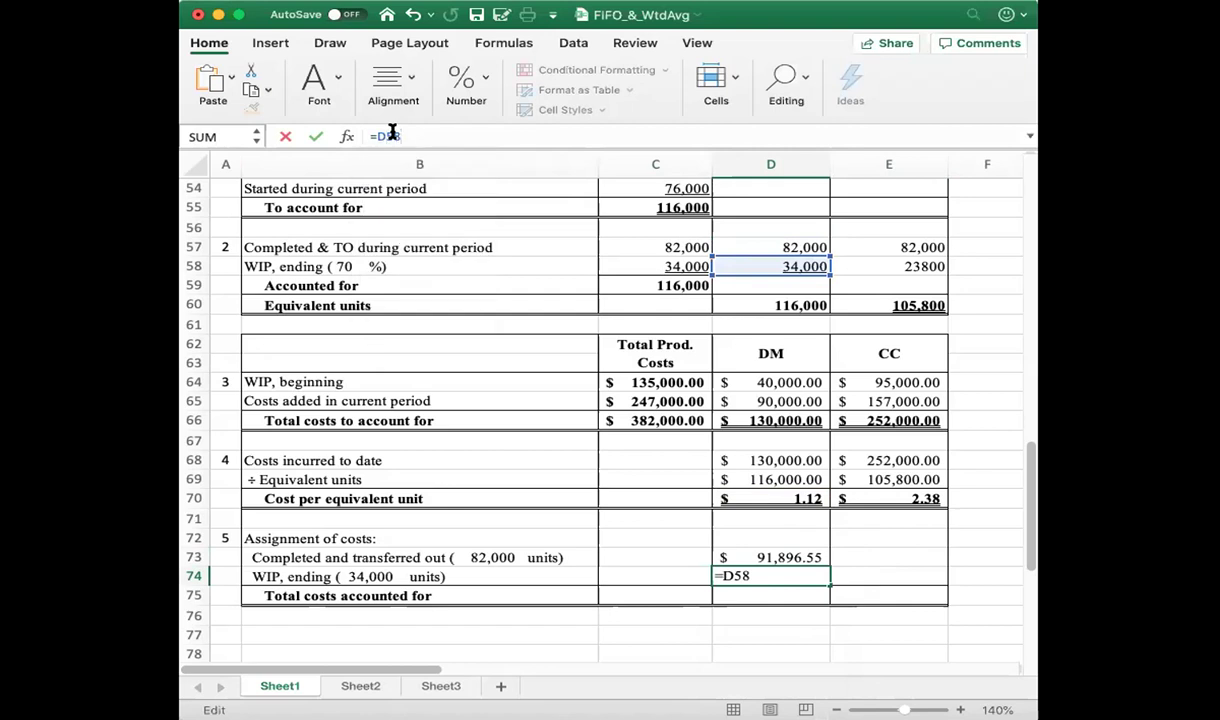
type("*d70")
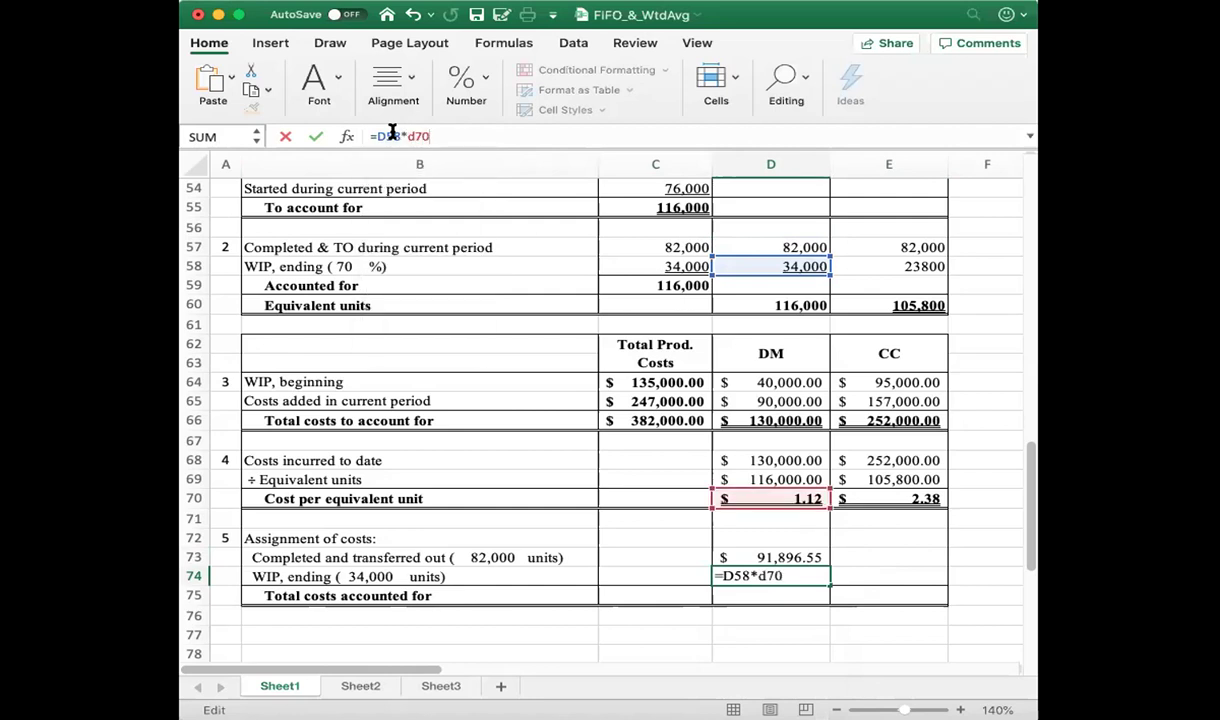
key("Return")
- Calculate the CC cost of the units completed and transferred out in E73 with the formula =e57*e70
key("Up")
key("Up")
key("Right")
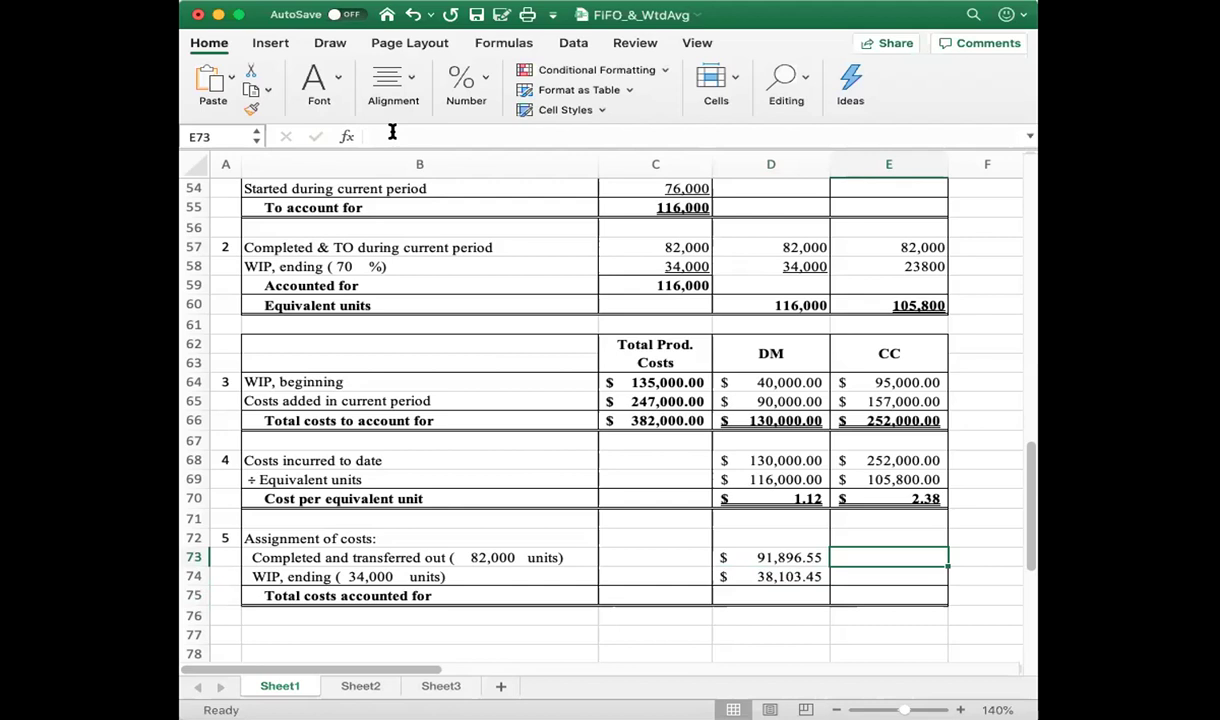
type("=e")
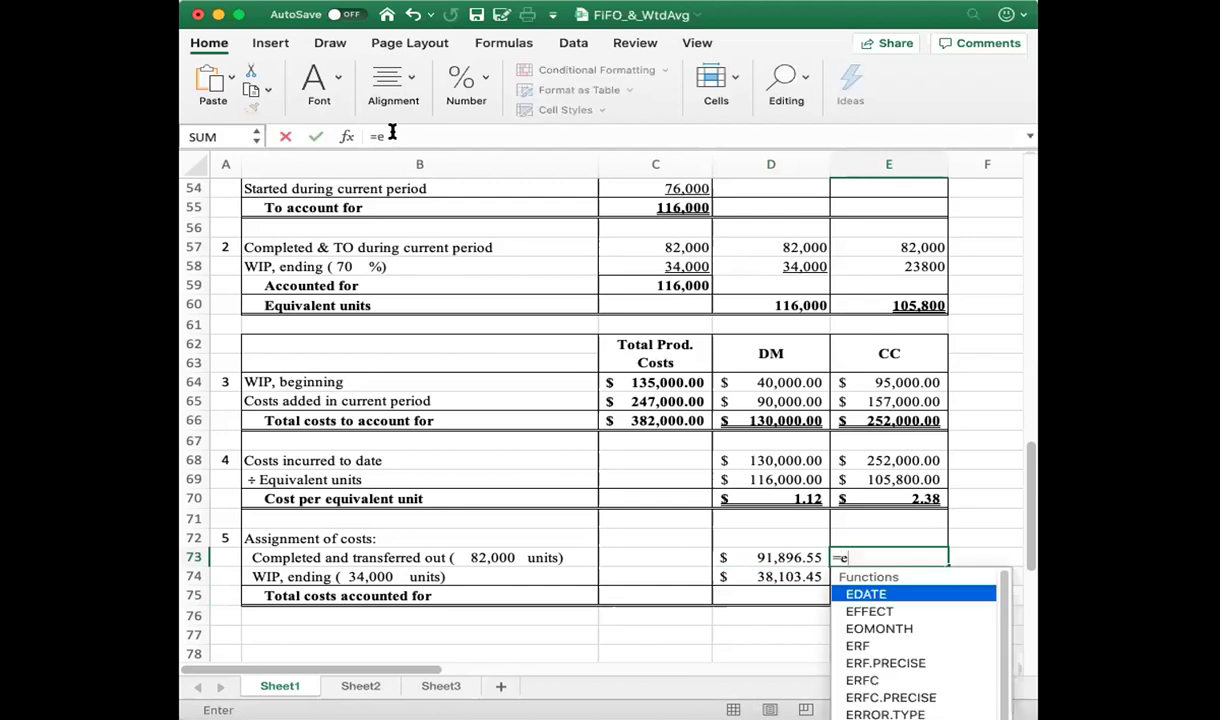
type("57")
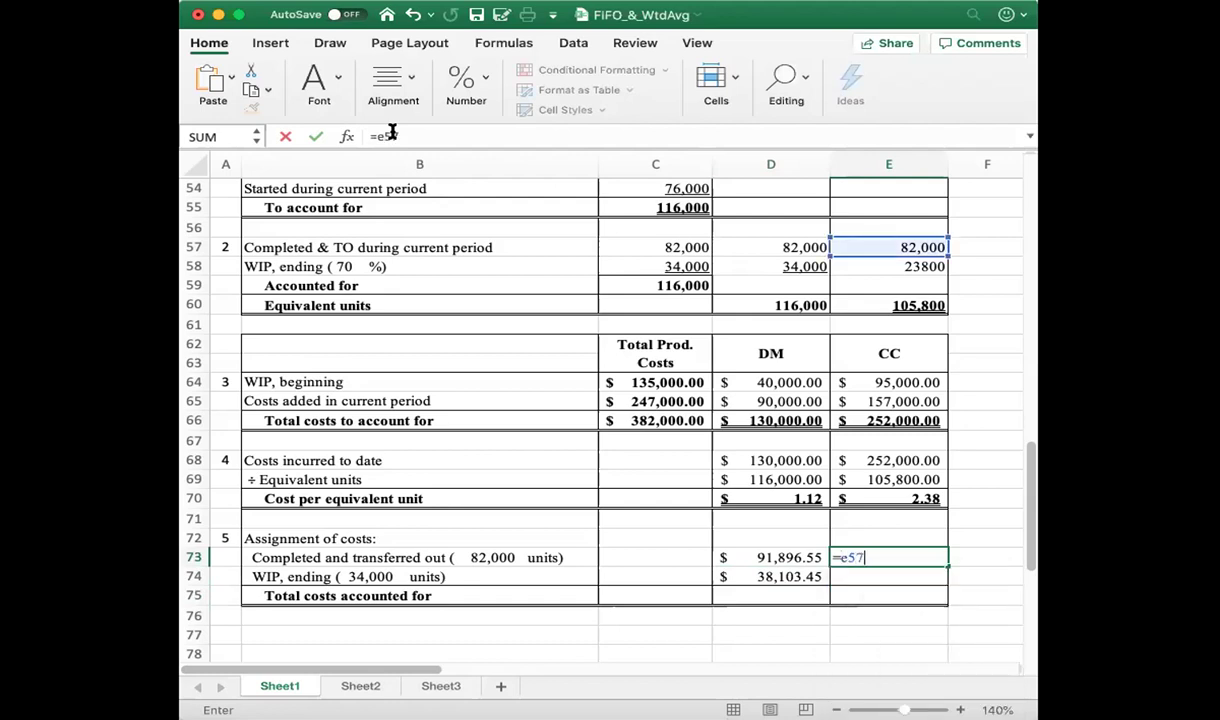
type("*e70")
key("Return")
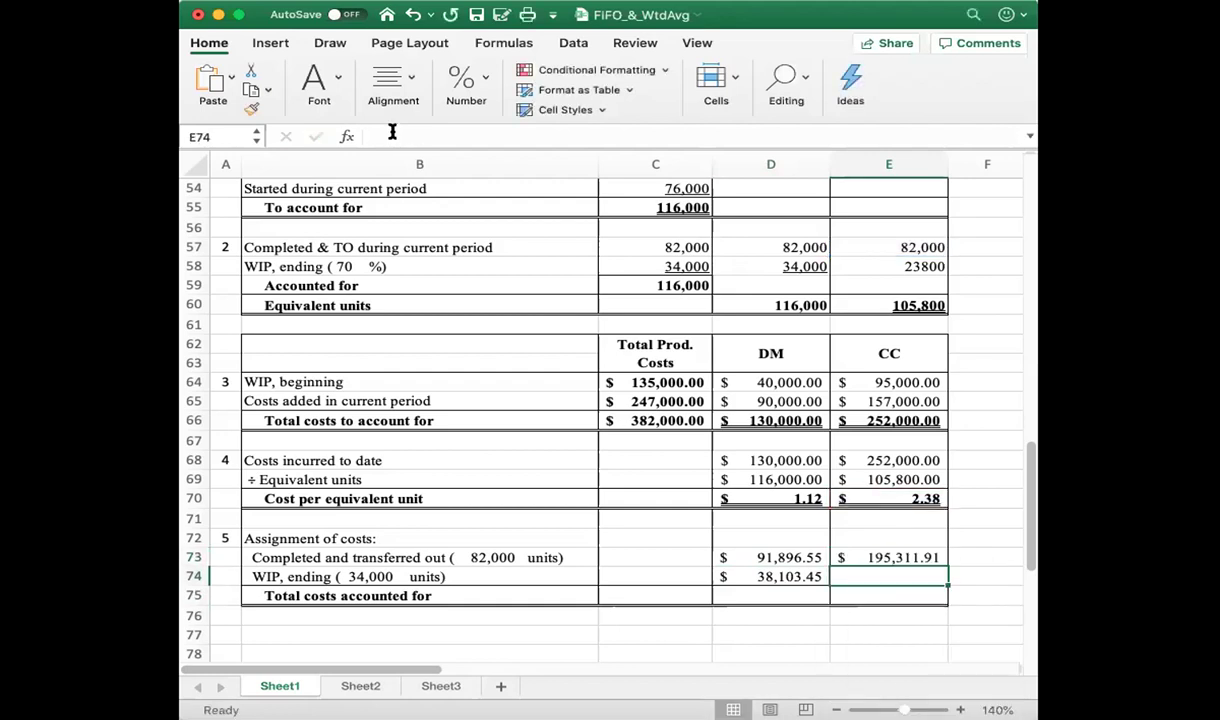
- Calculate the CC cost of ending WIP in E74 with the formula =e58*e70
type("=e5")
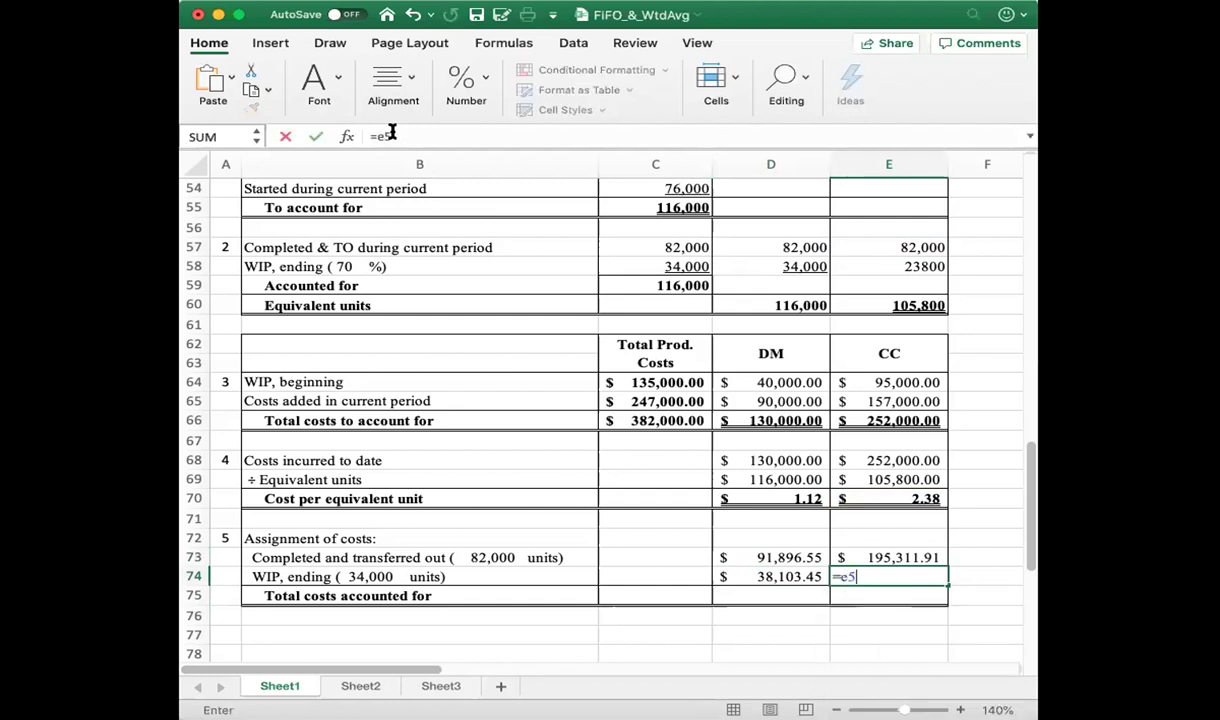
type("8")
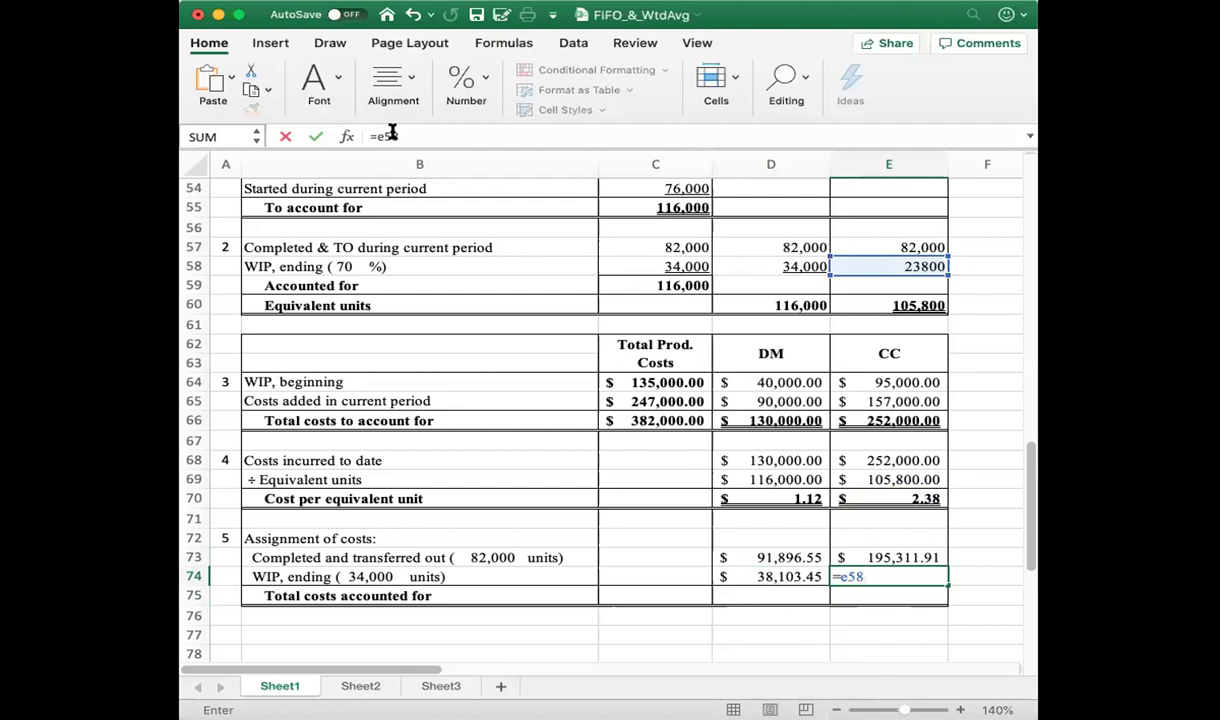
type("*e790")
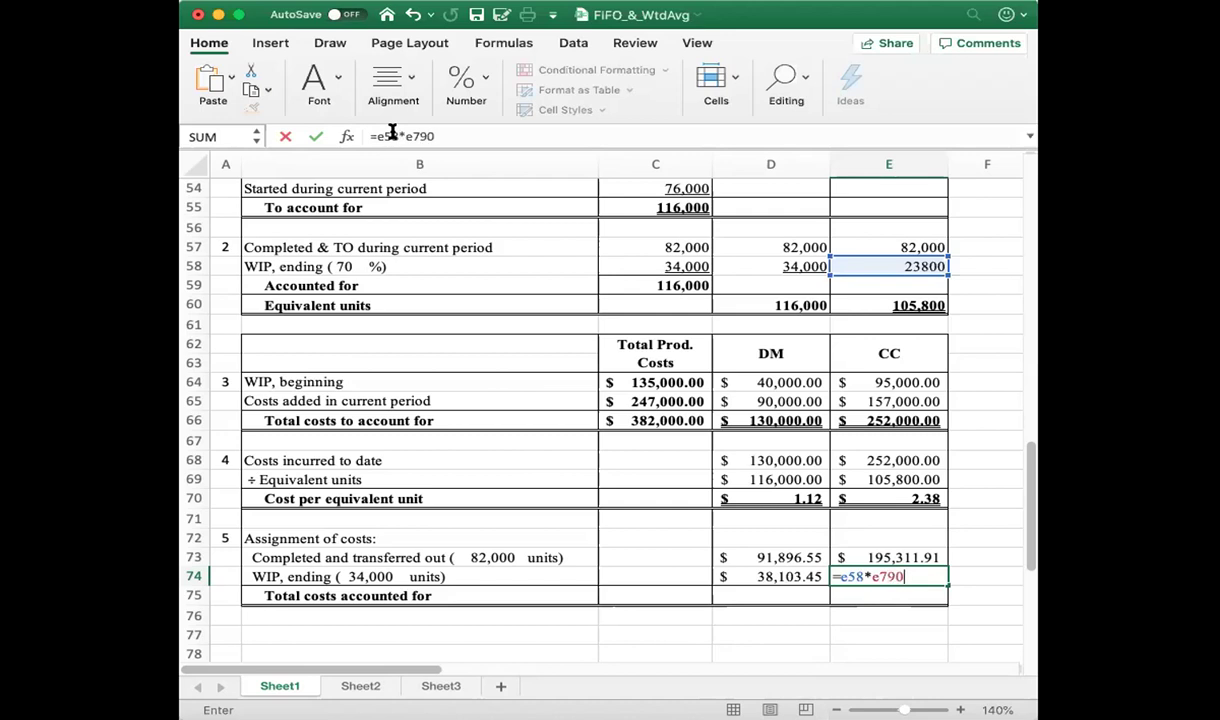
key("BackSpace")
key("BackSpace")
type("0")
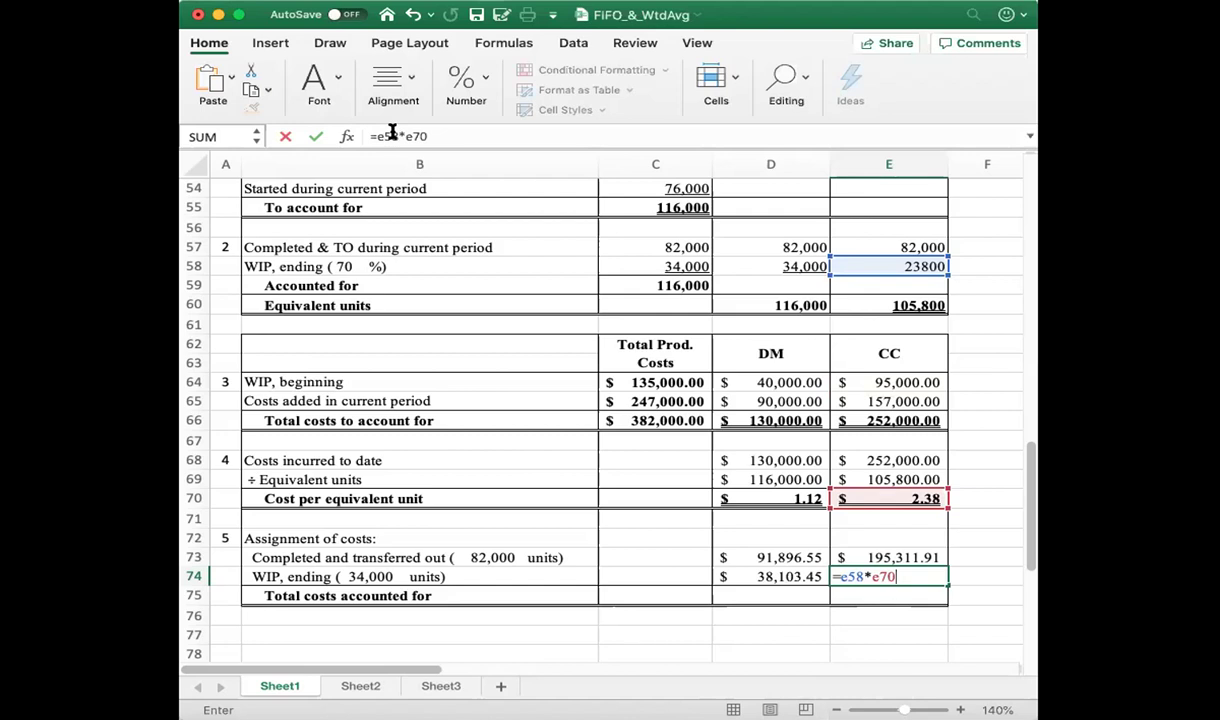
key("Return")
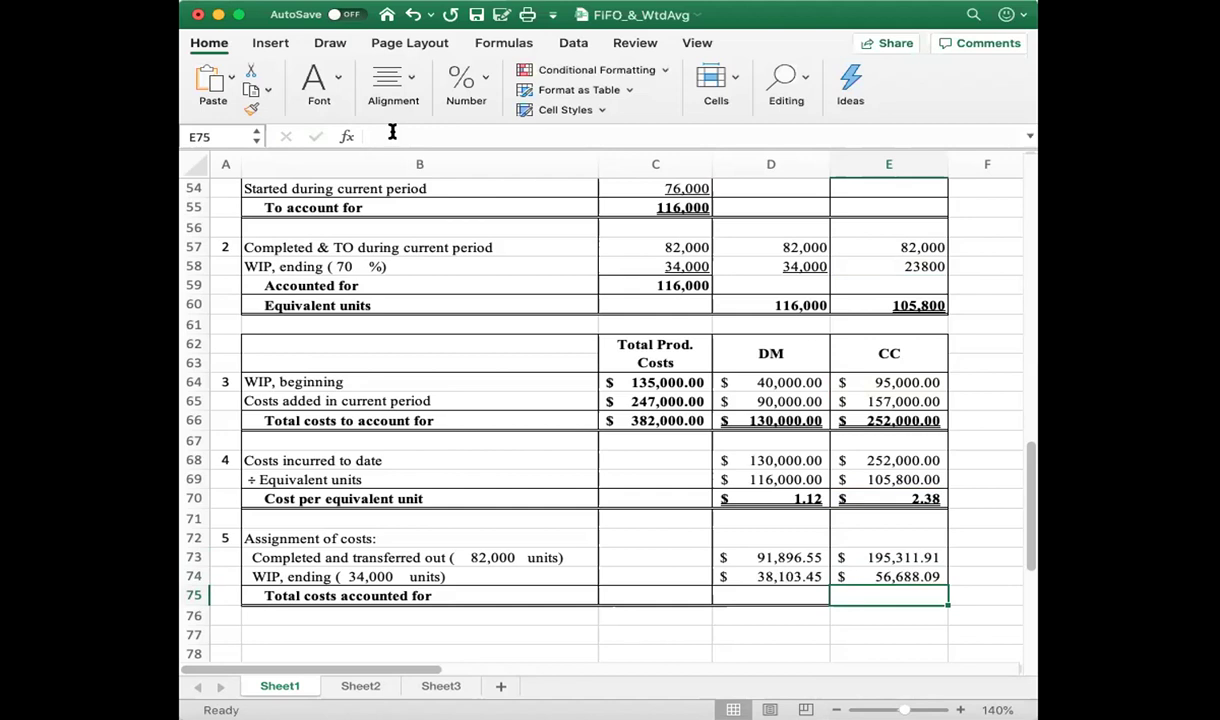
- Total the CC costs accounted for in E75 with the formula =e73+e74
type("=")
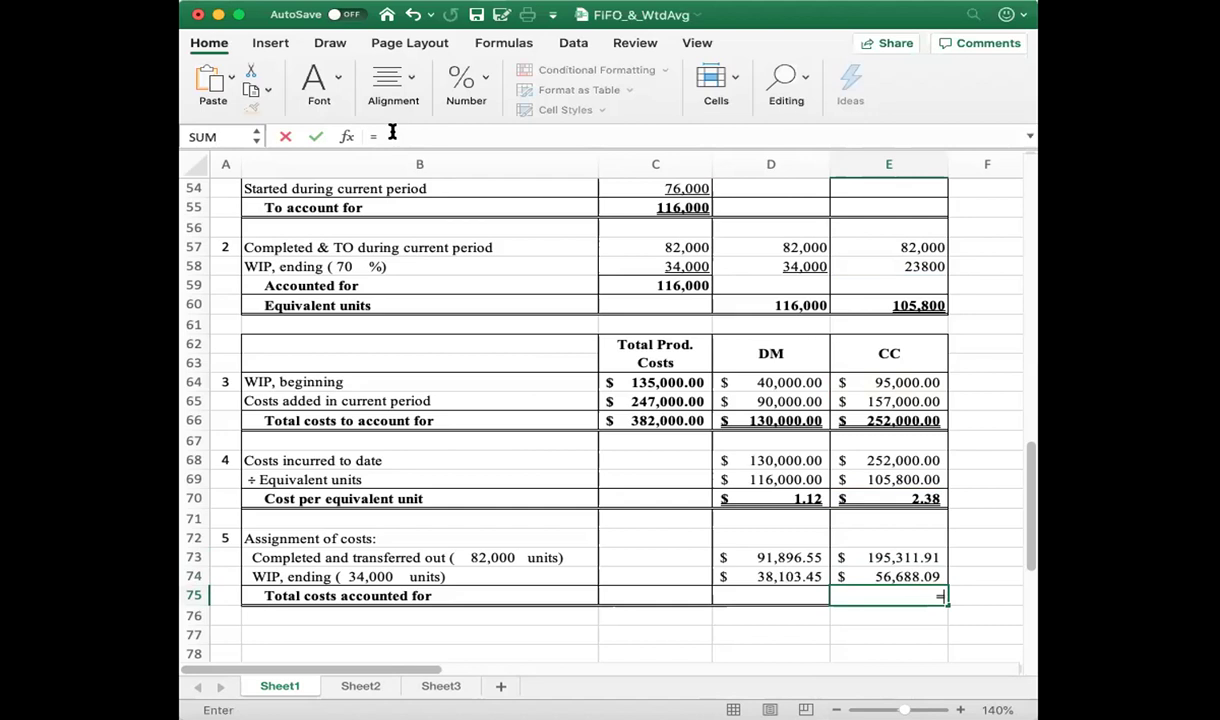
type("e")
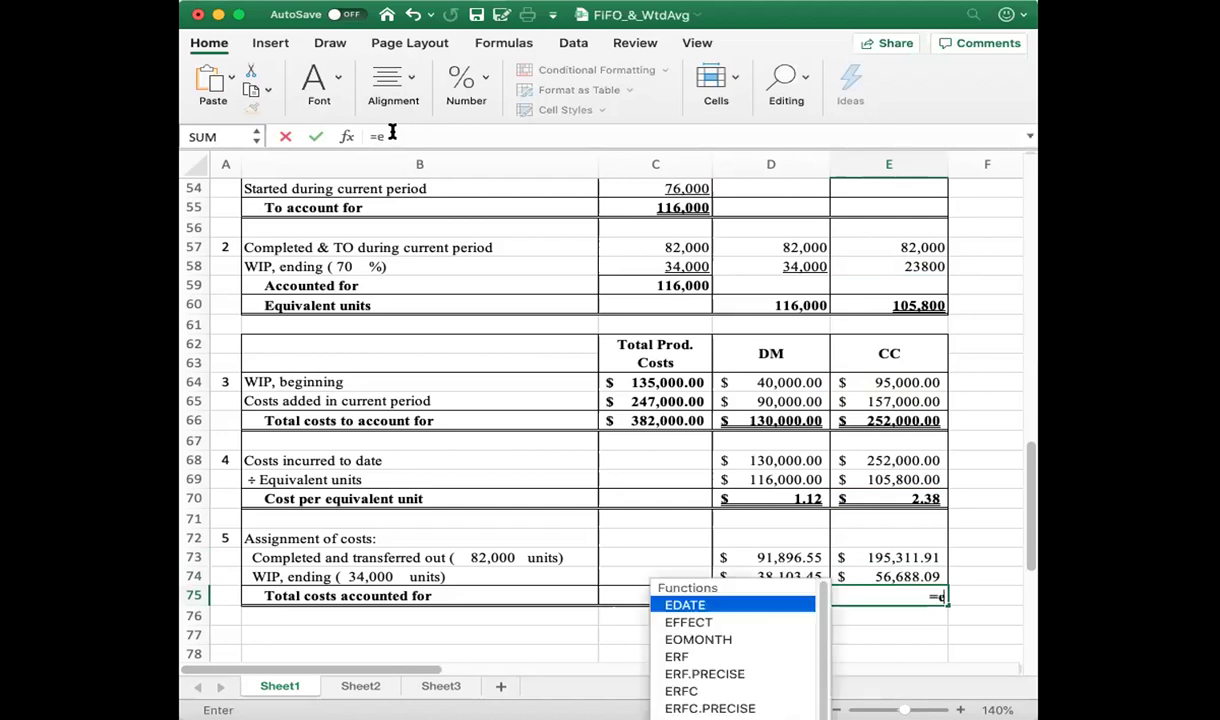
type("73")
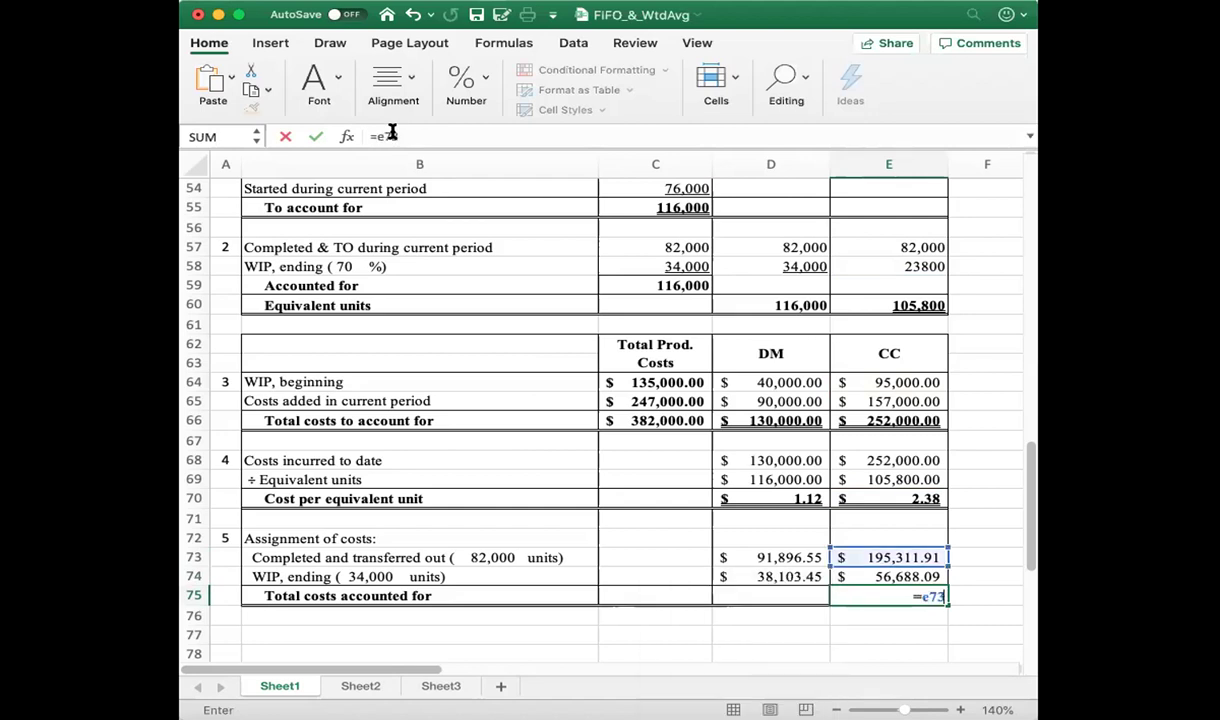
type("+e74")
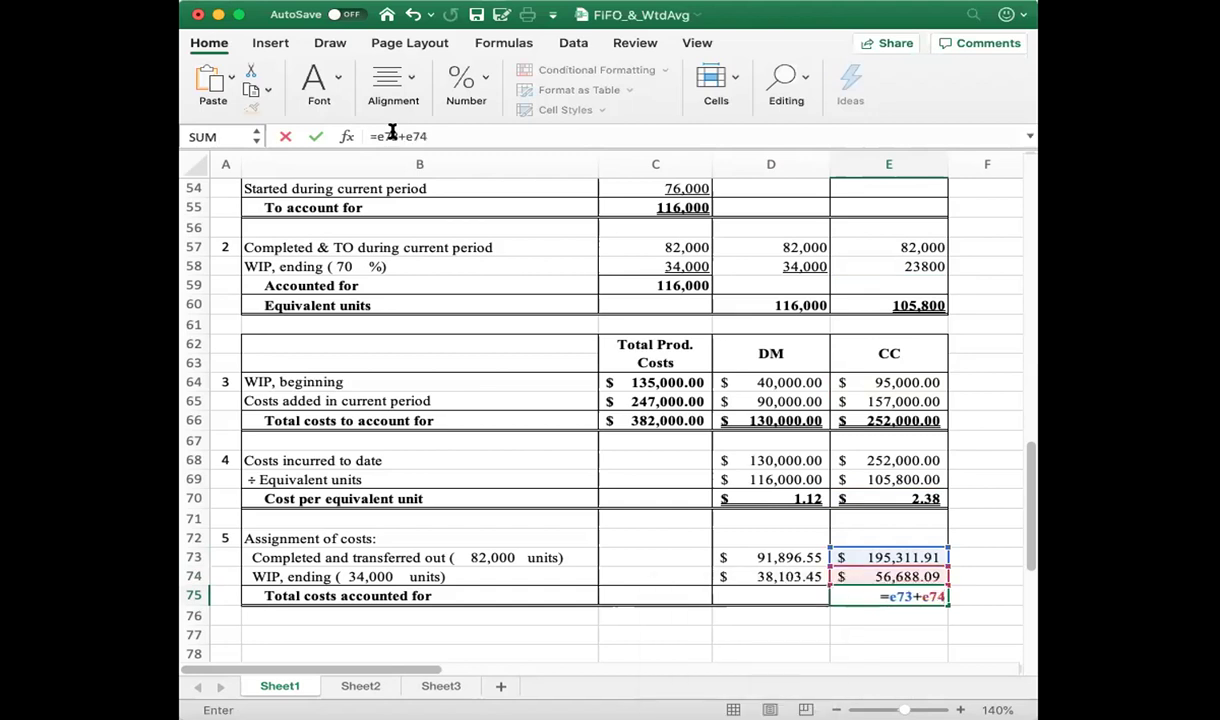
key("Return")
- Total the DM costs accounted for in D75 with the formula =d73+d74
key("Up")
key("Left")
type("=")
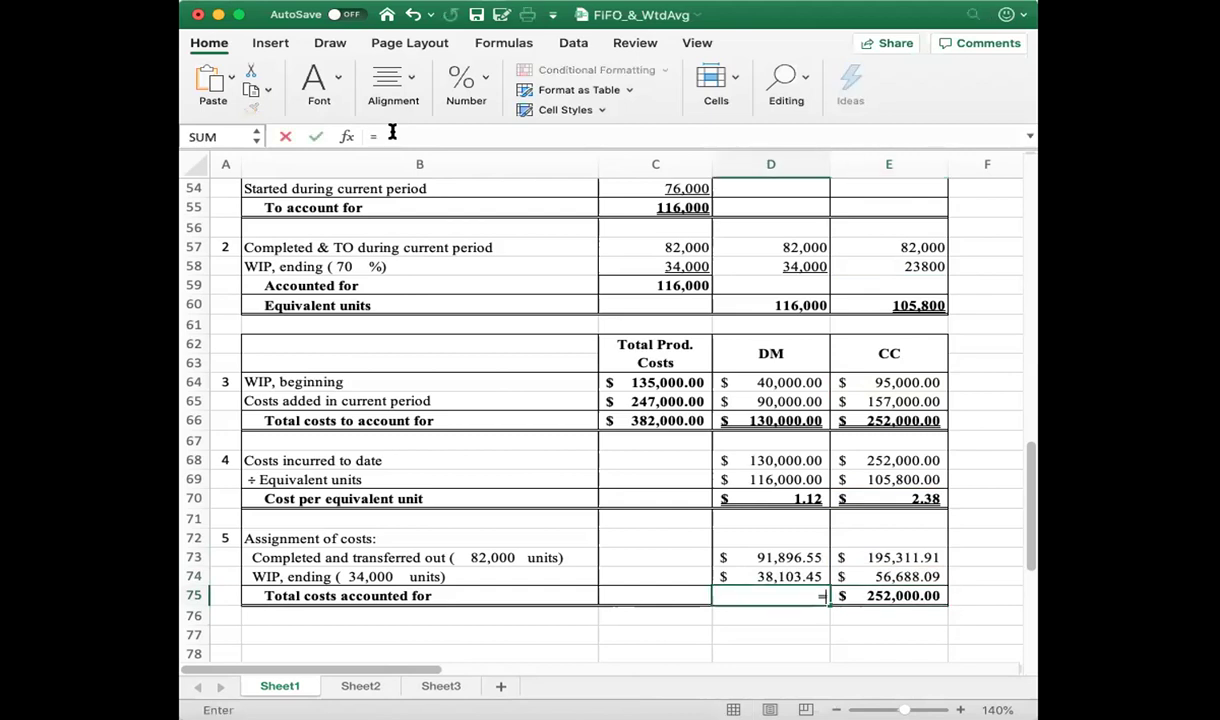
type("d73")
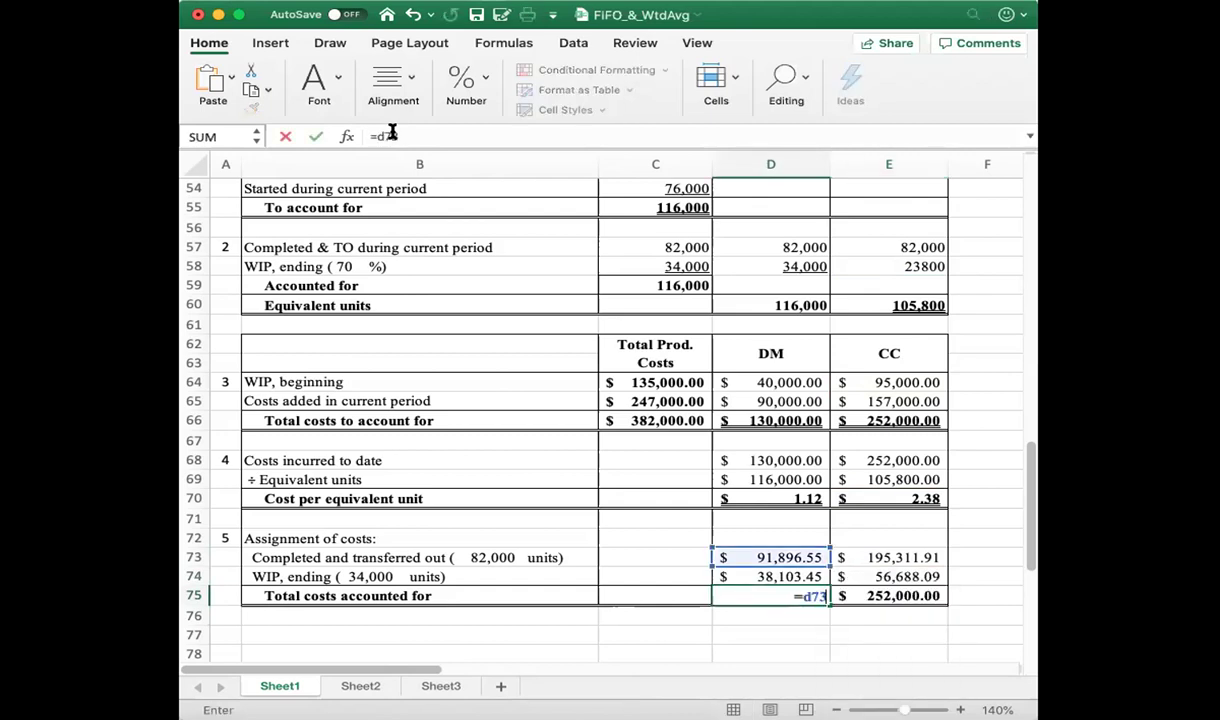
type("+d74")
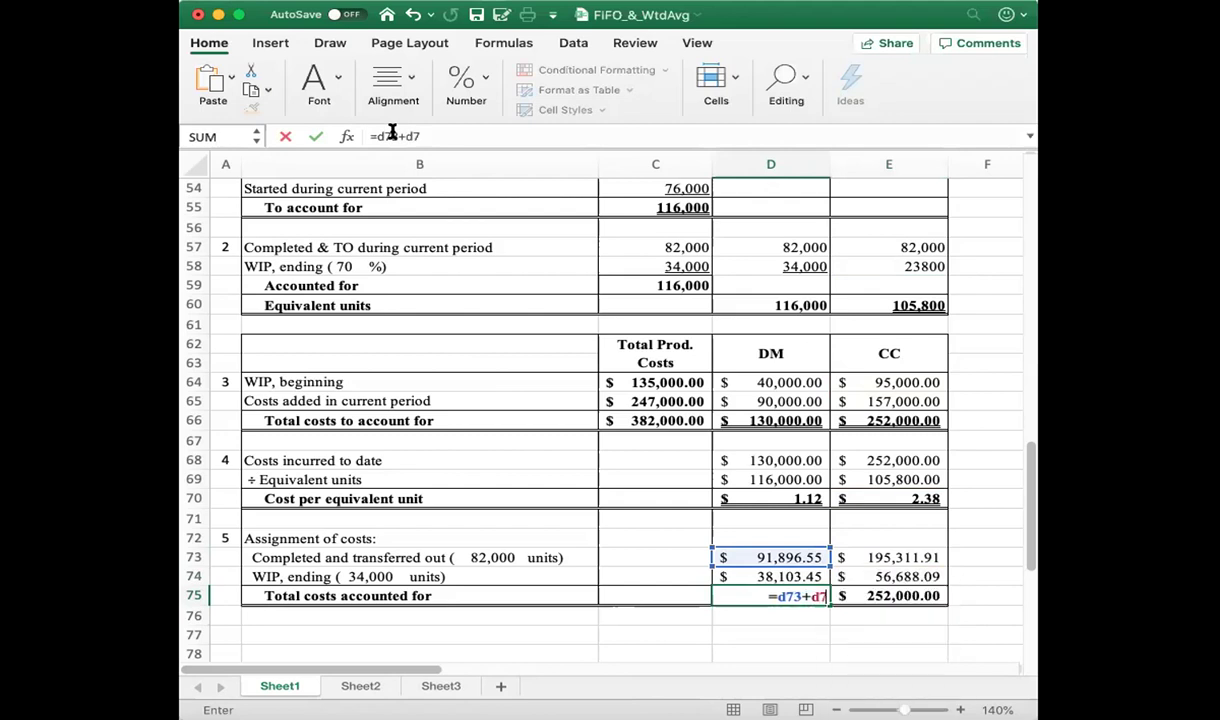
key("Return")
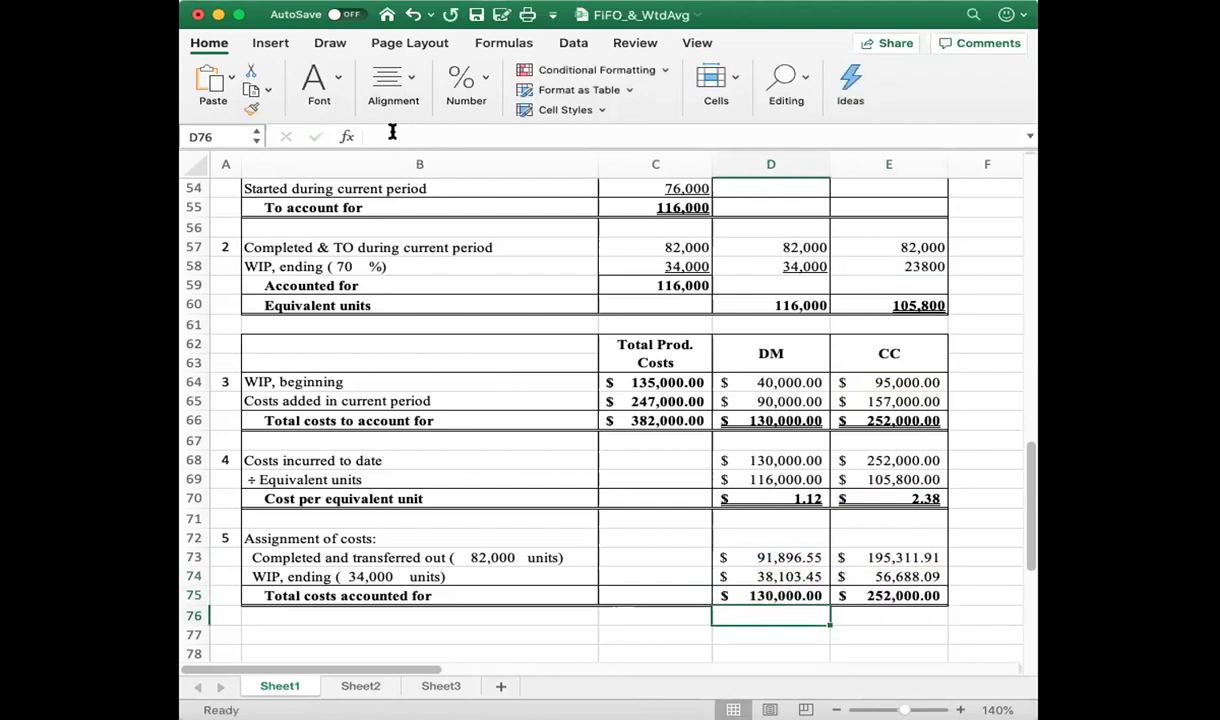
- Calculate the total cost of the units completed and transferred out in C73 with the formula =d73+e73
key("Up")
key("Left")
key("Up")
key("Up")
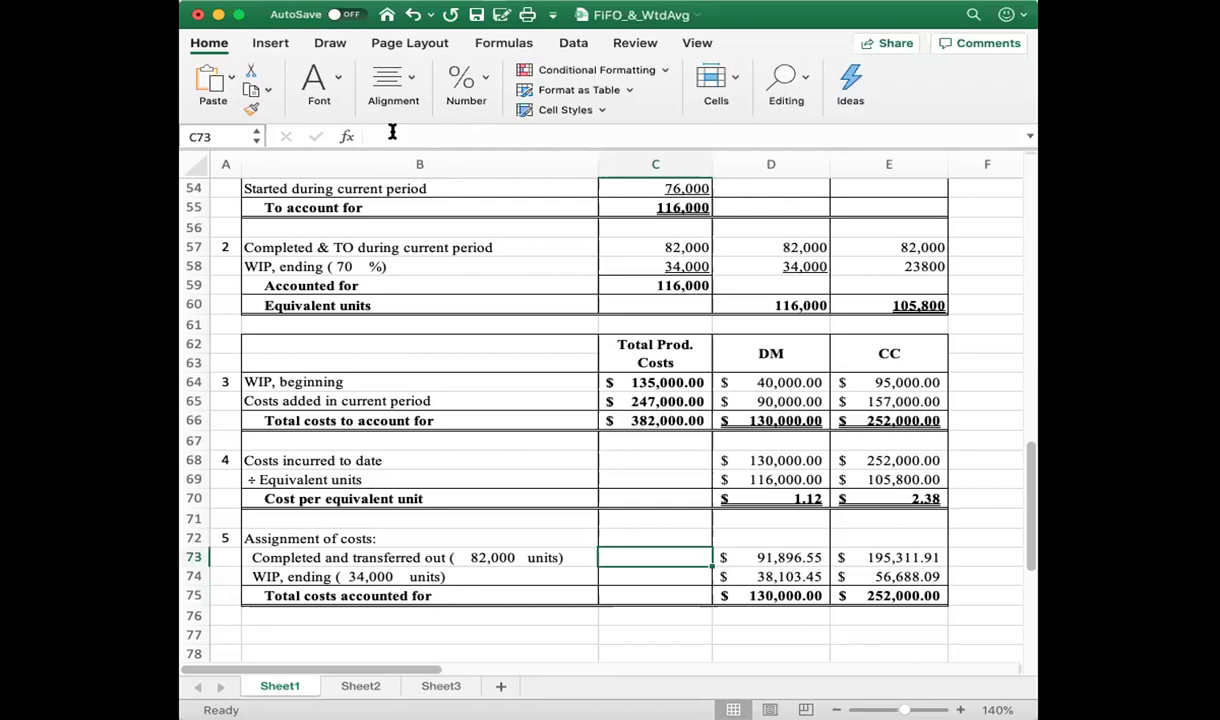
type("=")
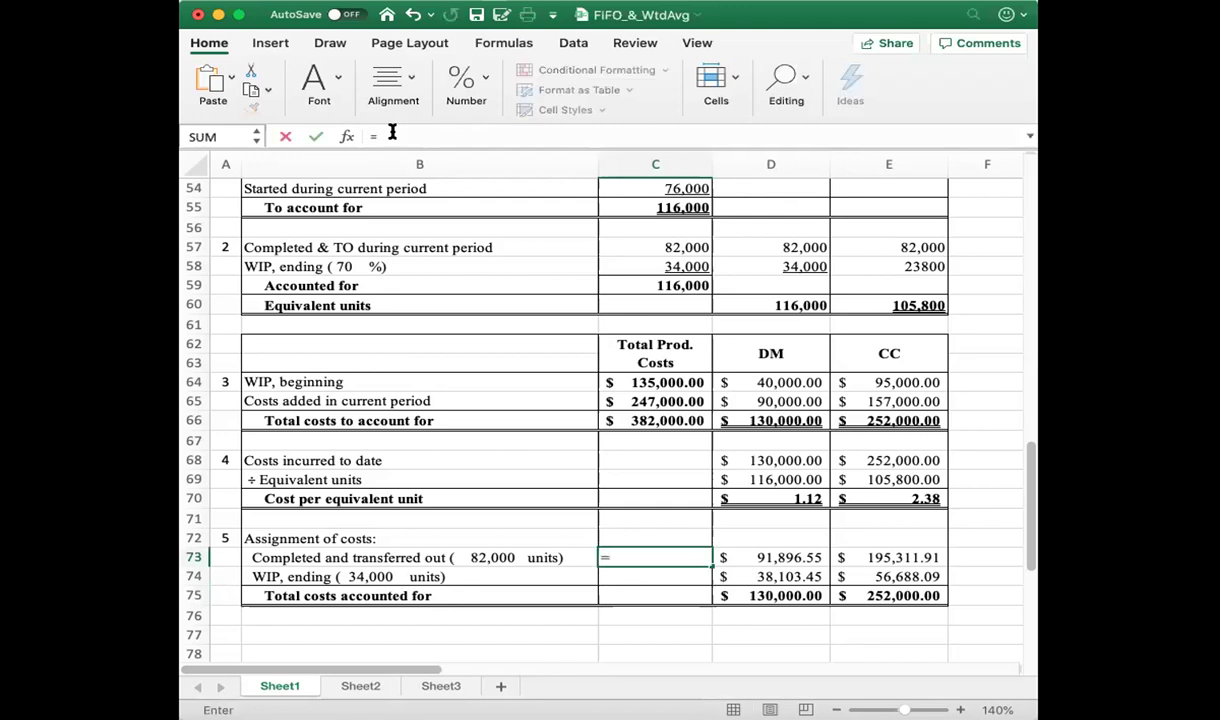
type("d73+e73")
key("Return")
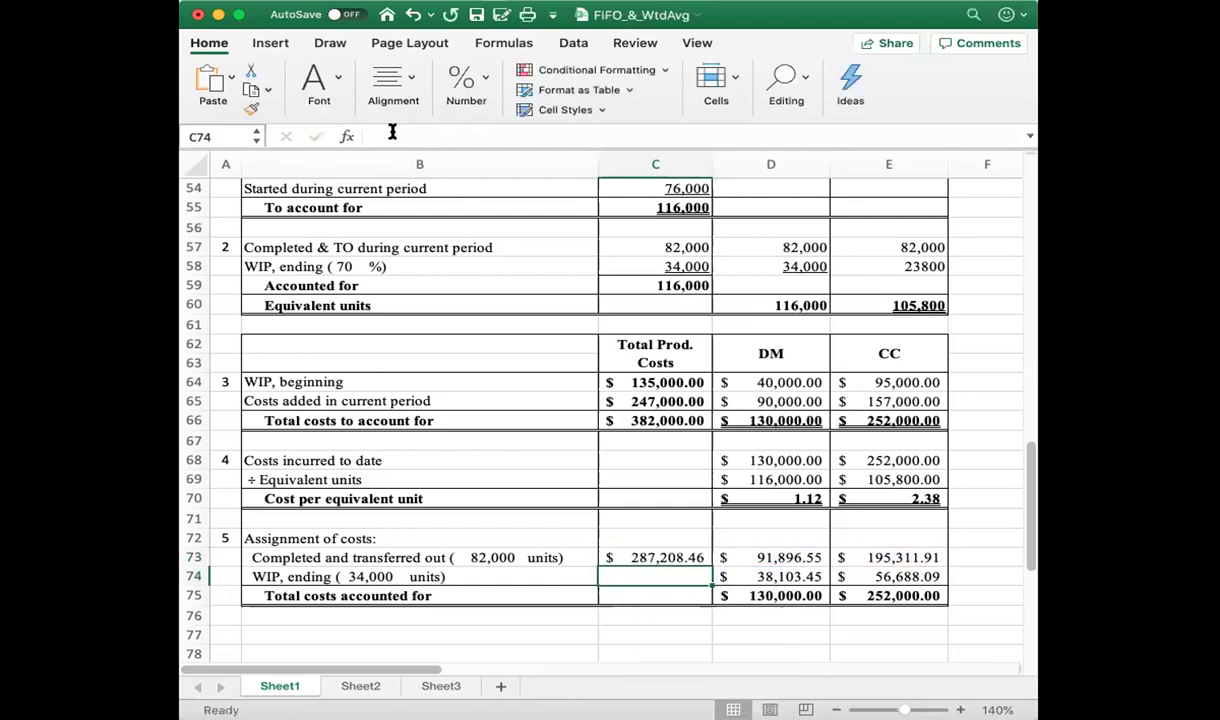
type("=")
key("BackSpace")
type("=d74")
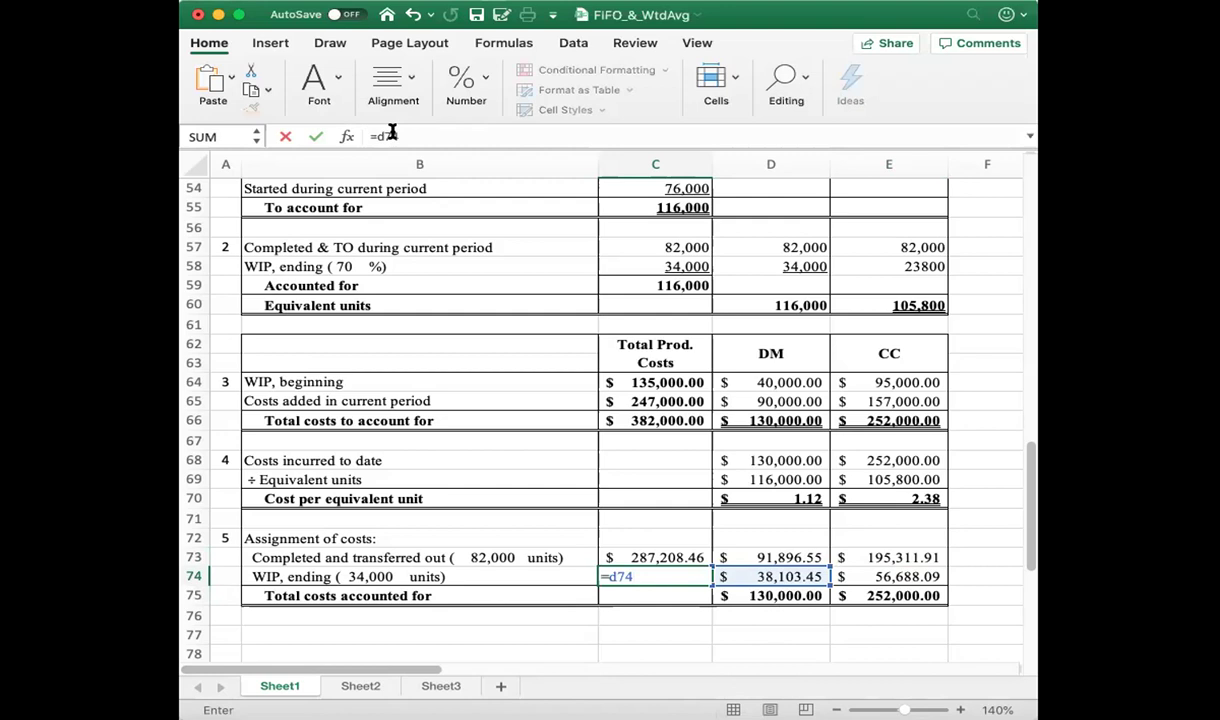
key("Up")
type("+e")
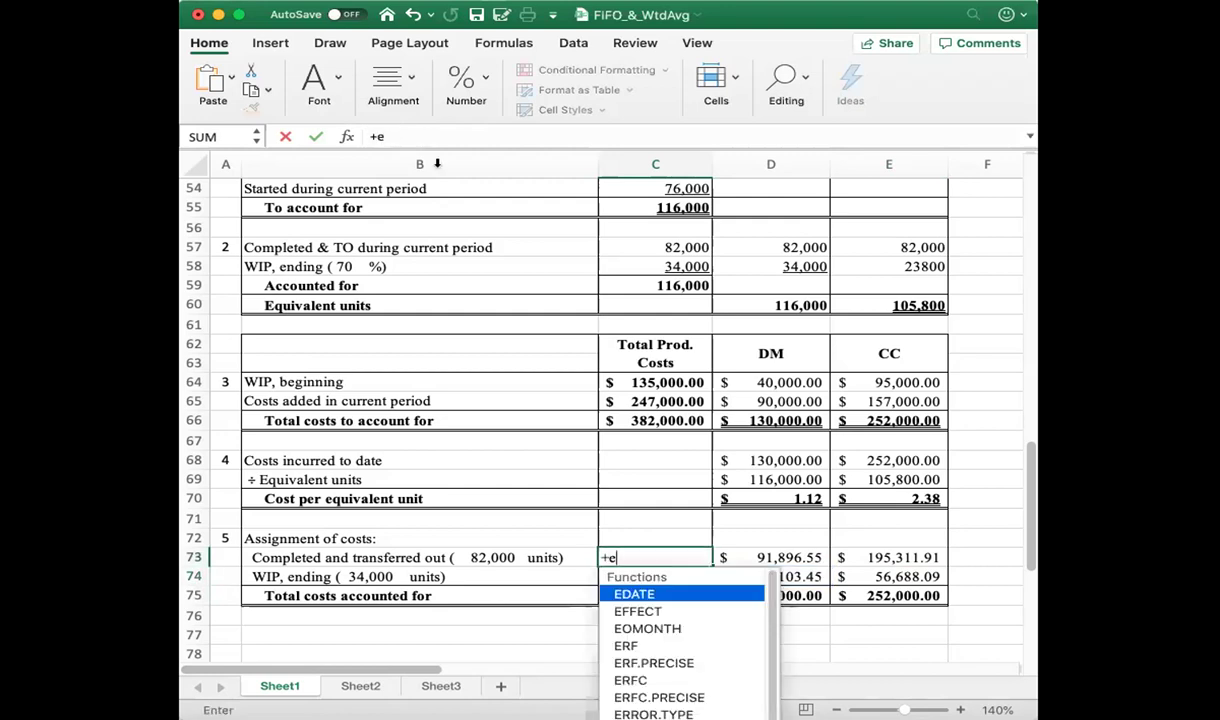
key("BackSpace")
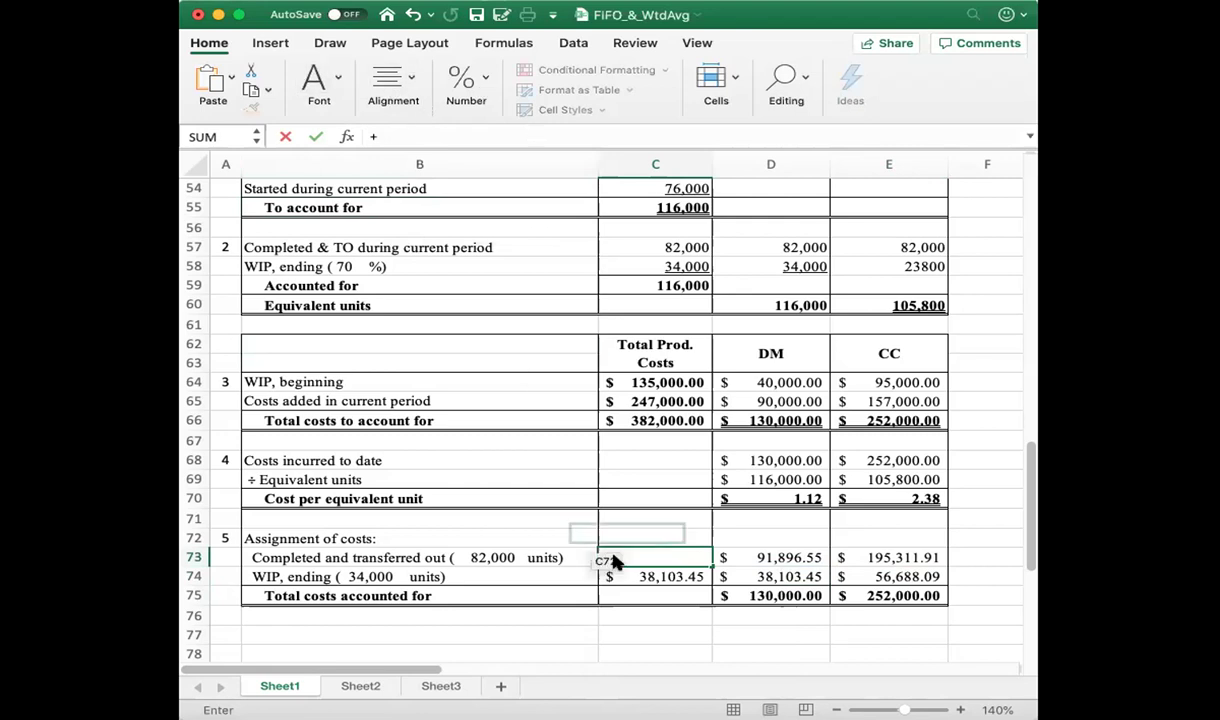
key("BackSpace")
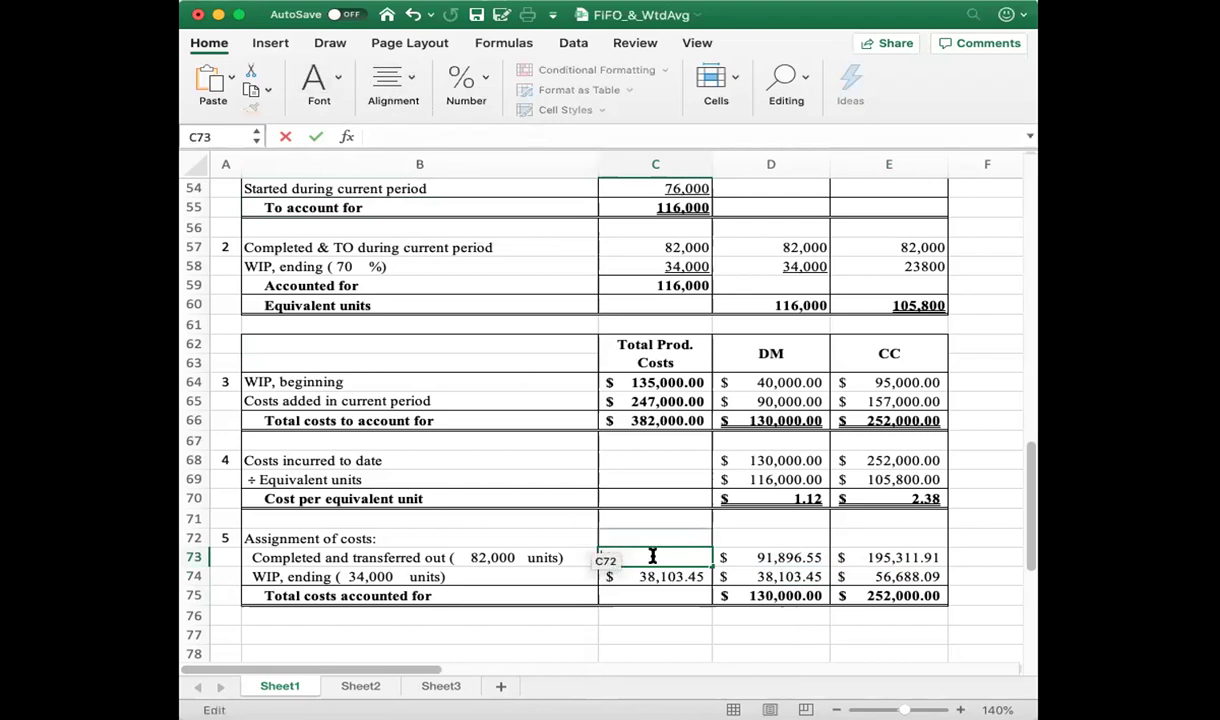
- Re-enter the formula =d73+e73 in C73 for the total cost completed and transferred out
type("=d")
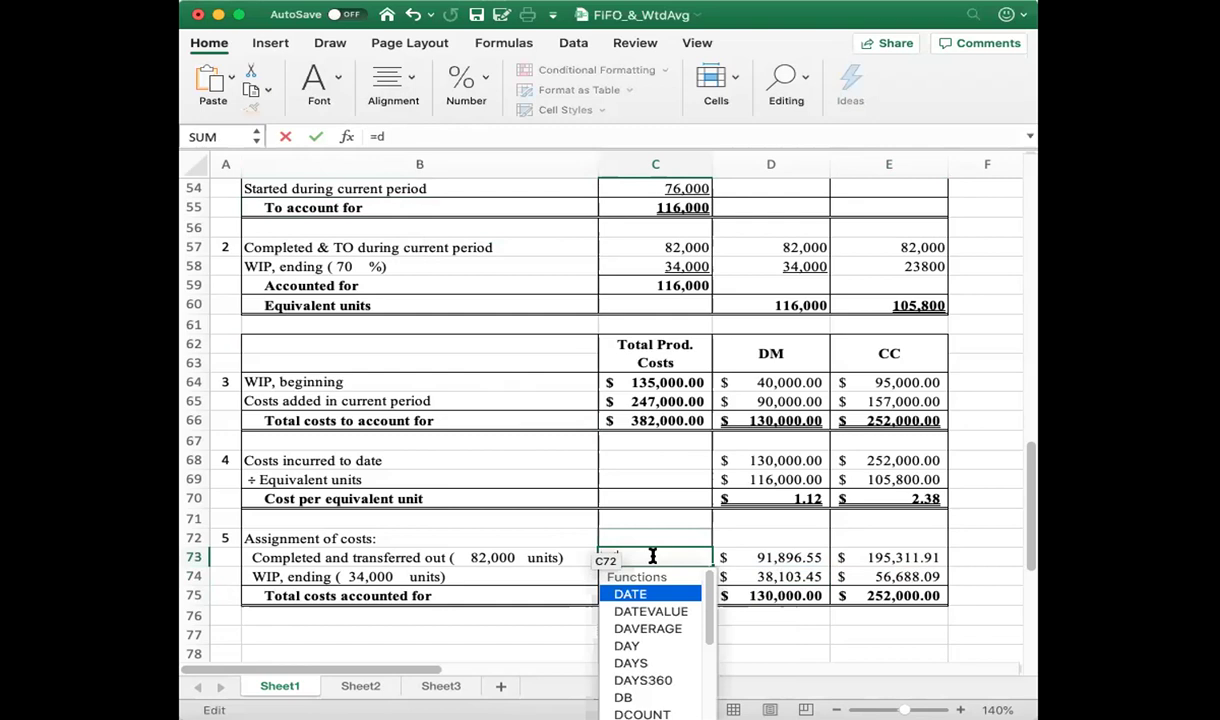
type("73")
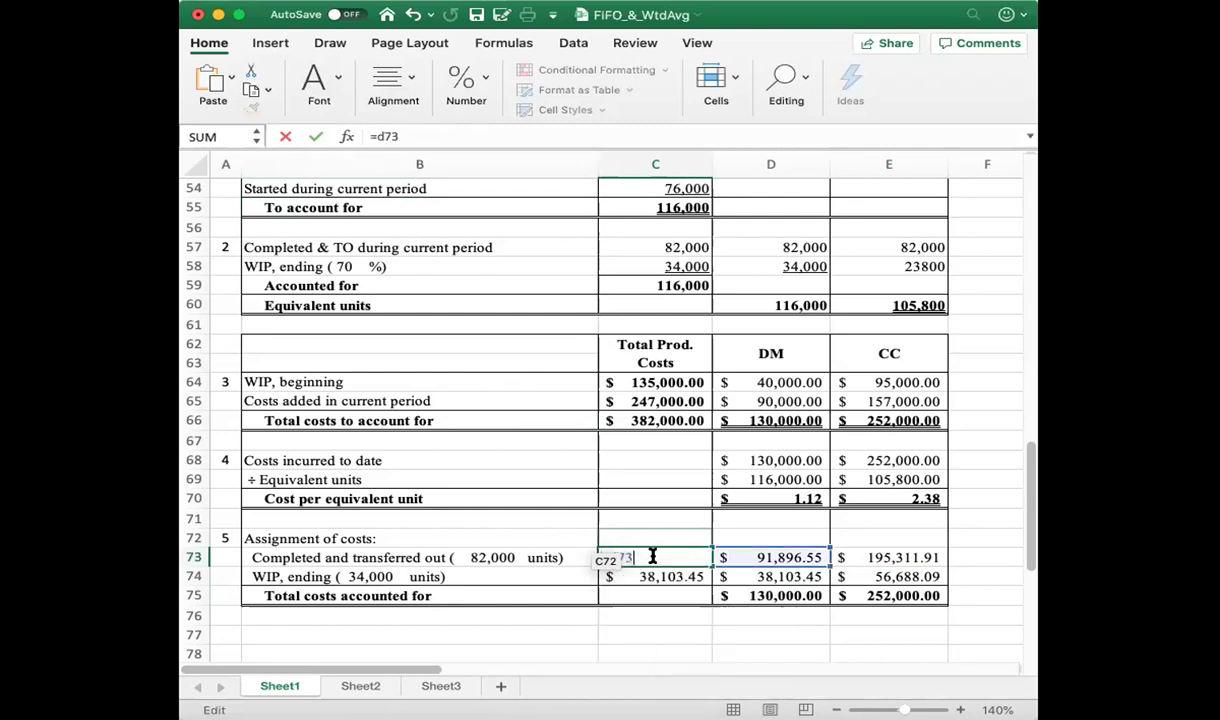
type("+e73")
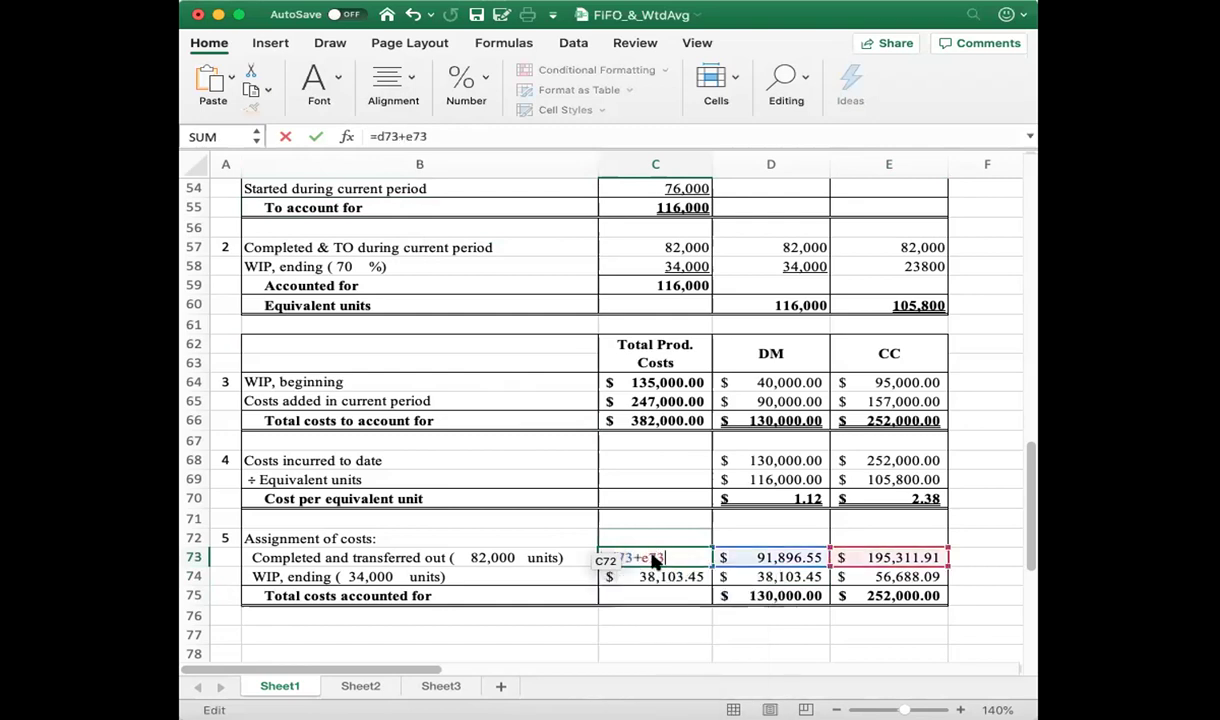
key("Return")
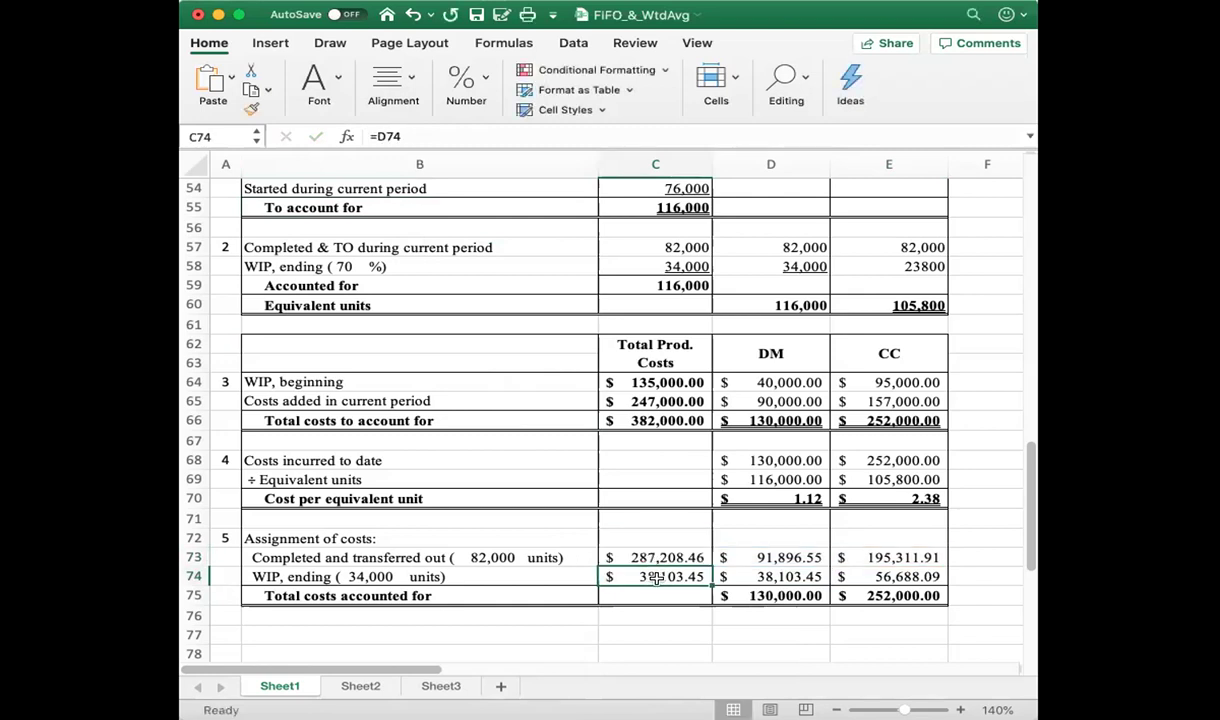
- Calculate the total cost of ending WIP in C74 with the formula =d74+e74
type("=d")
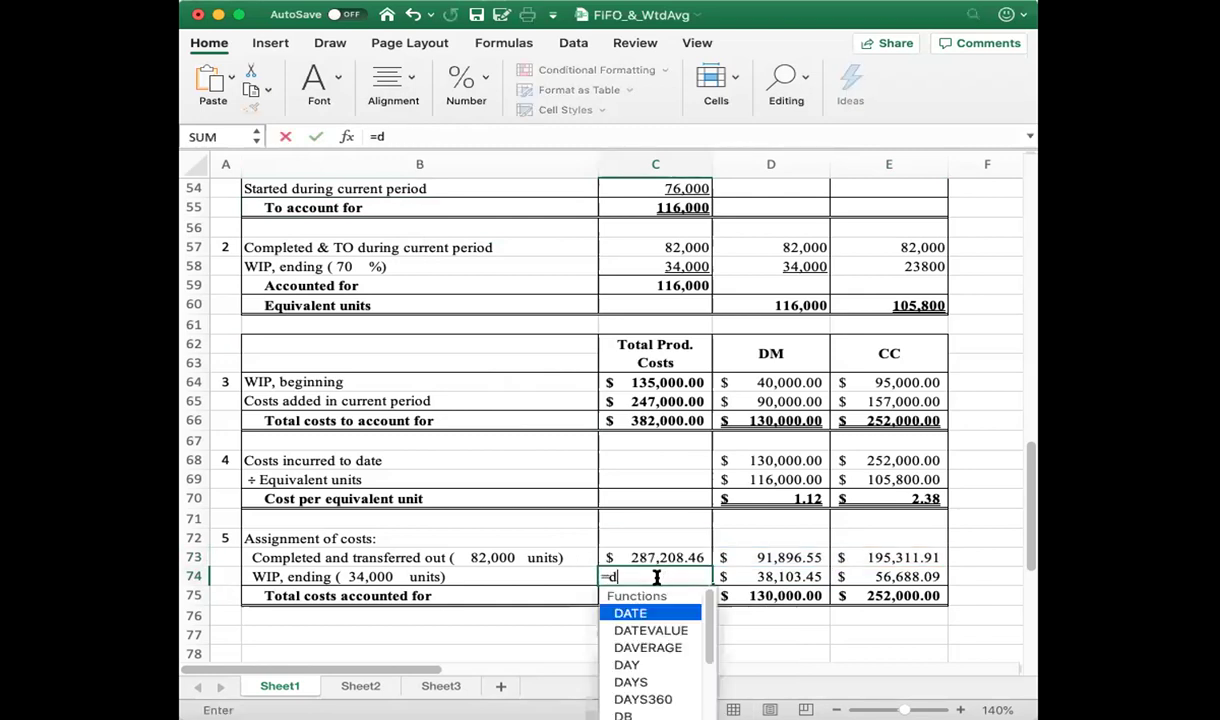
type("74+")
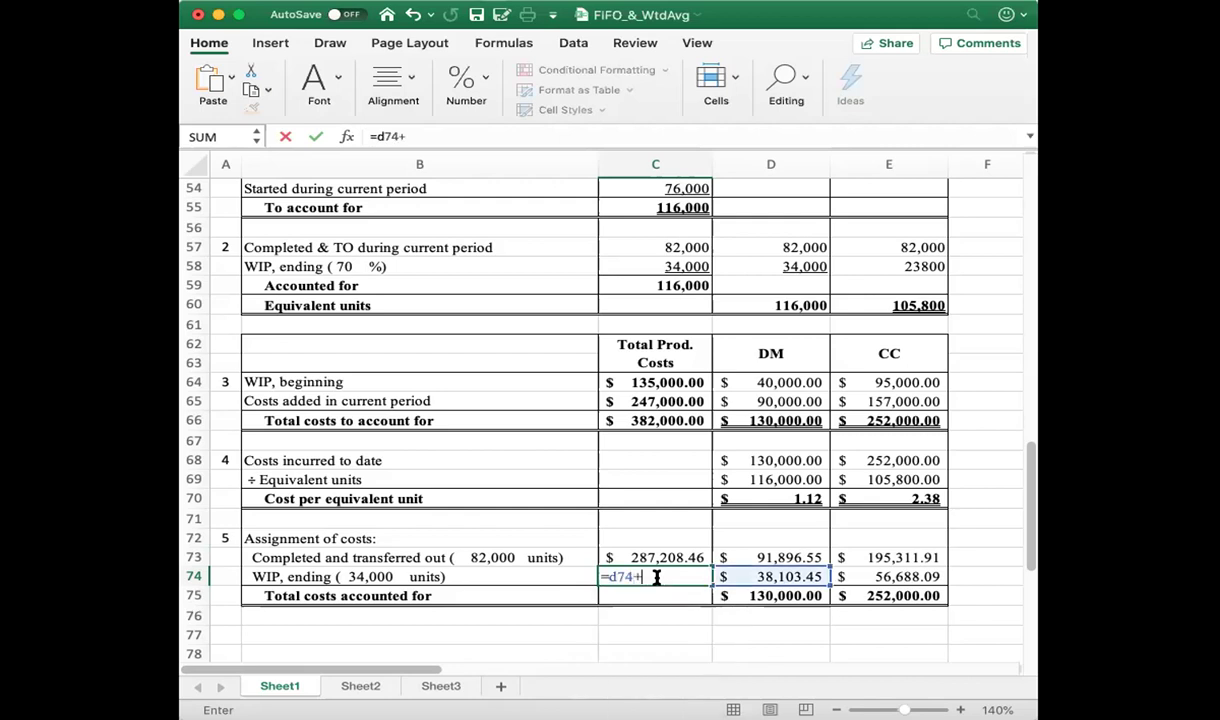
type("e74")
key("Return")
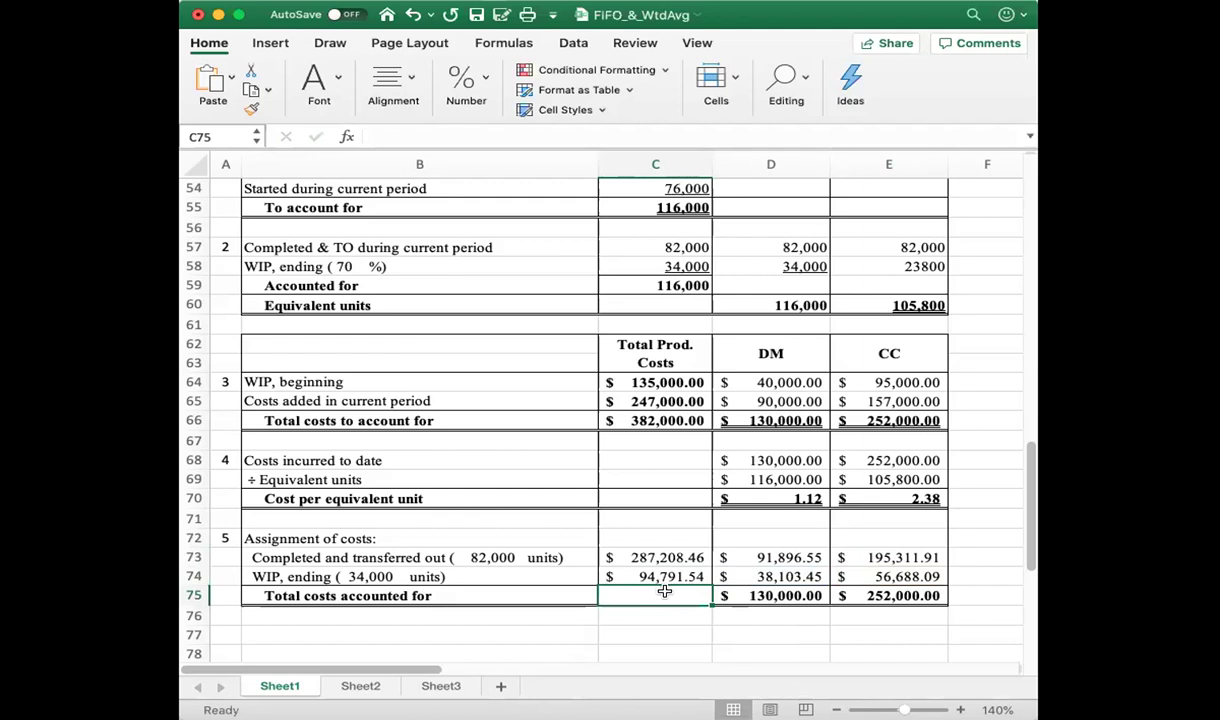
- Total the production costs accounted for in C75 with the formula =c73+c74
type("=")
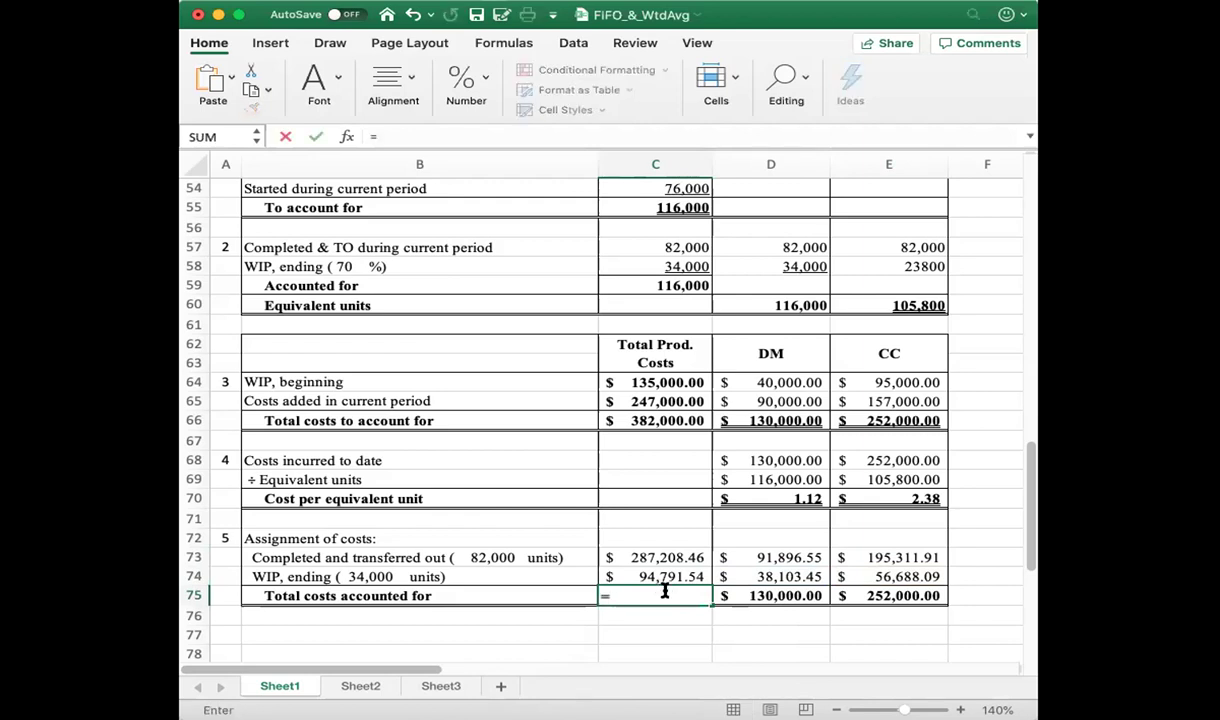
type("d")
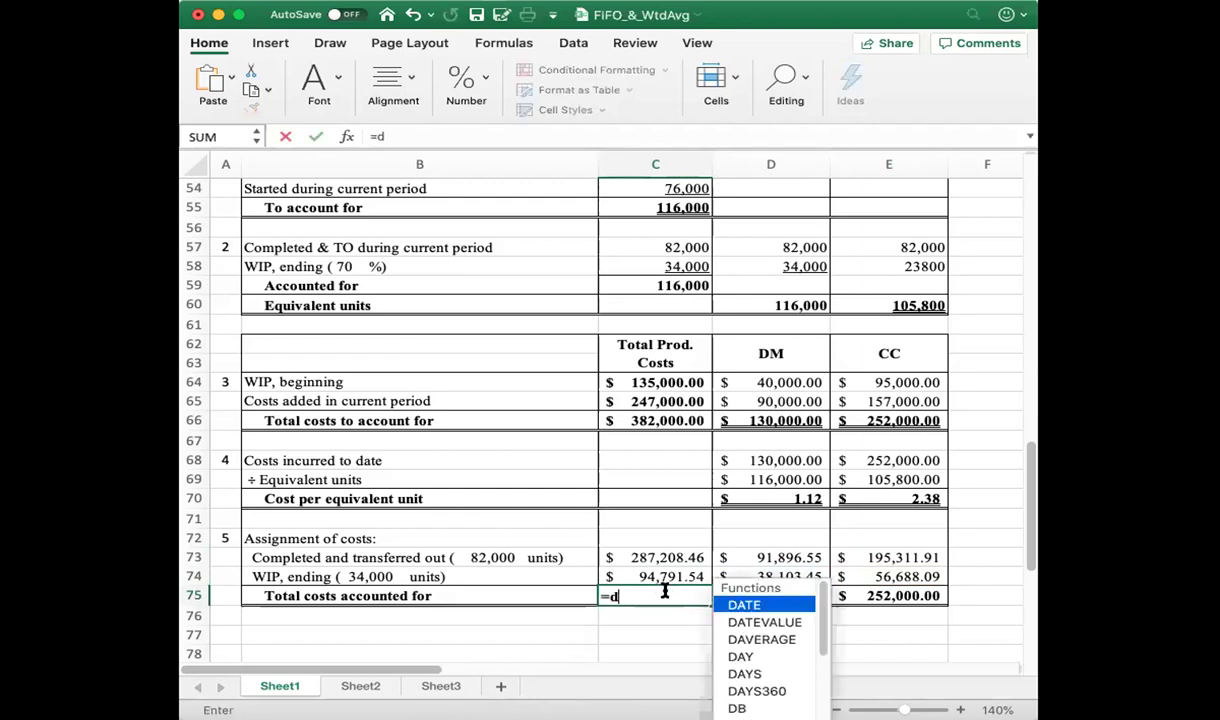
key("BackSpace")
type("c")
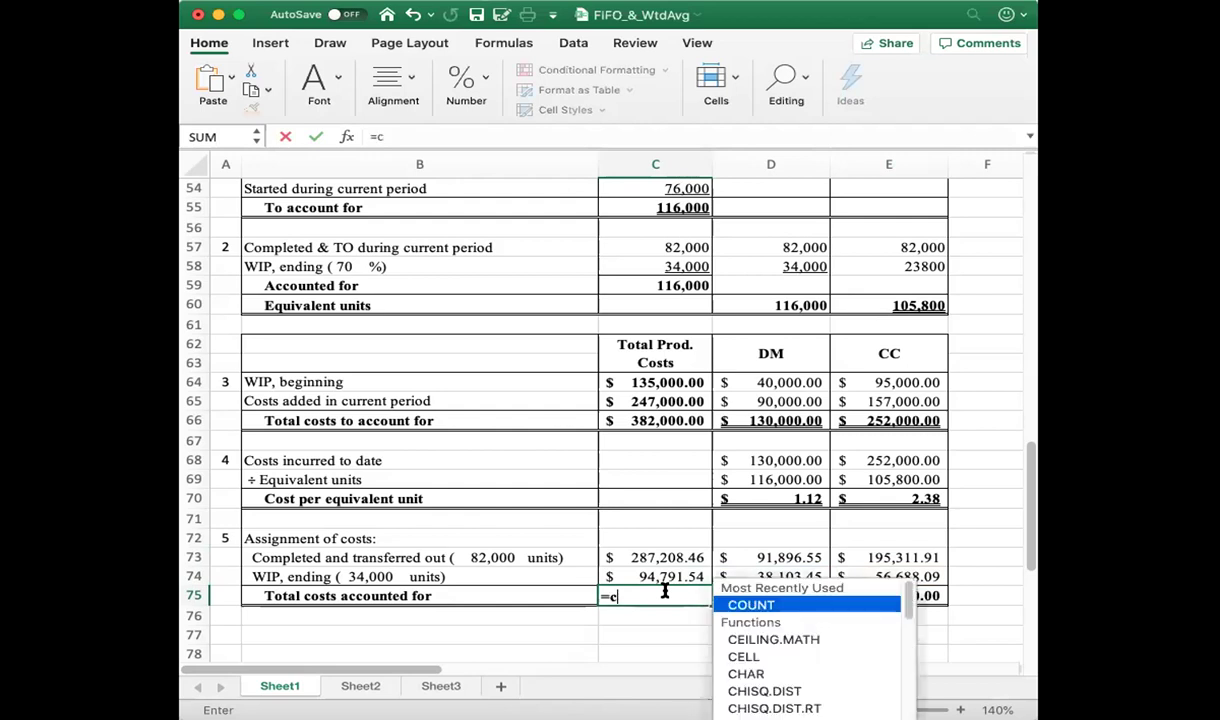
type("73+e")
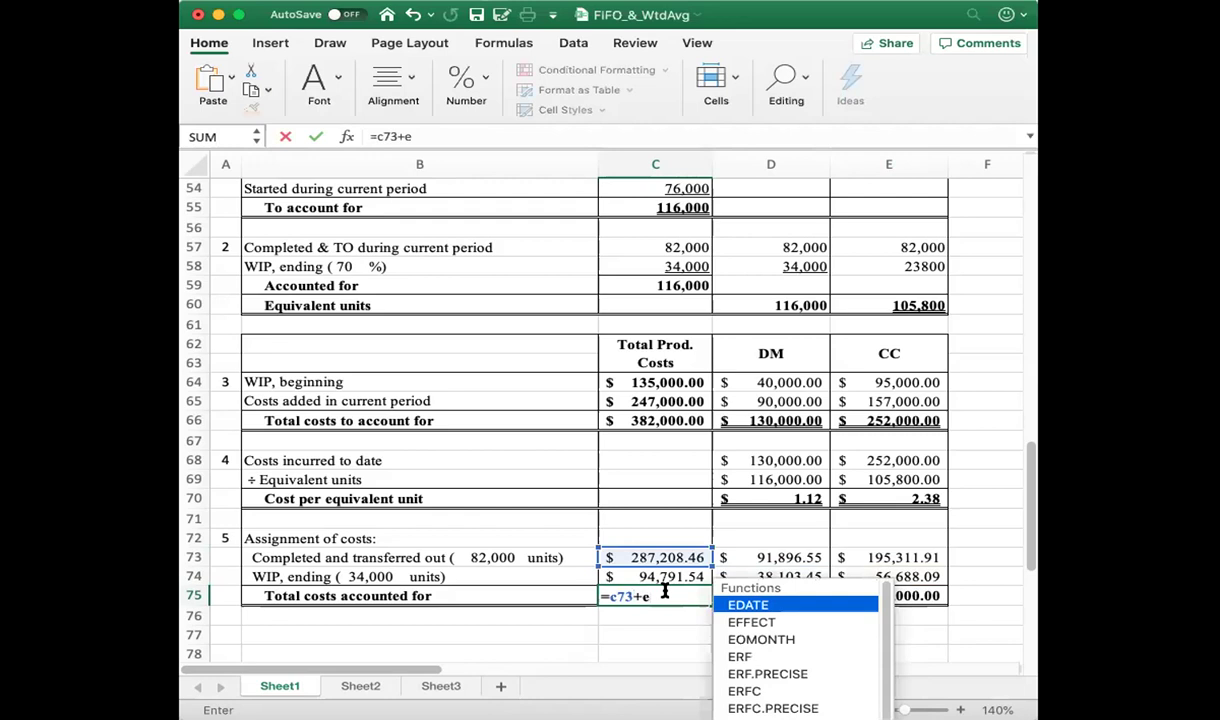
key("BackSpace")
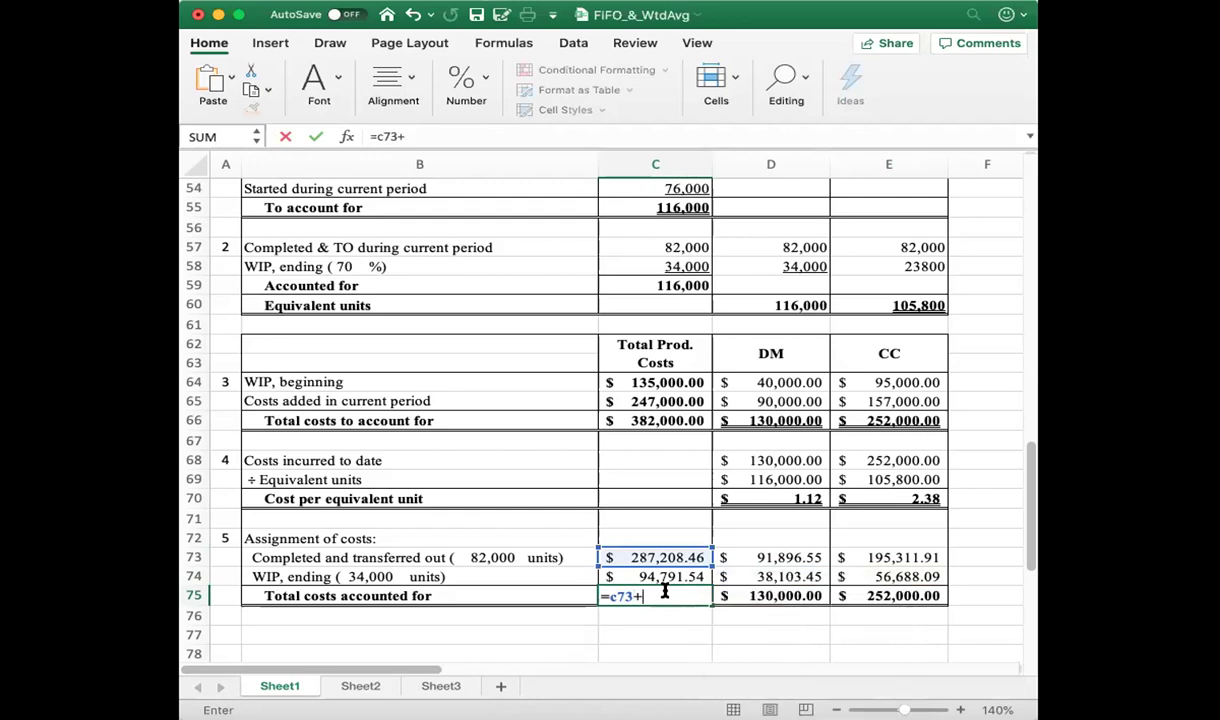
type("c74")
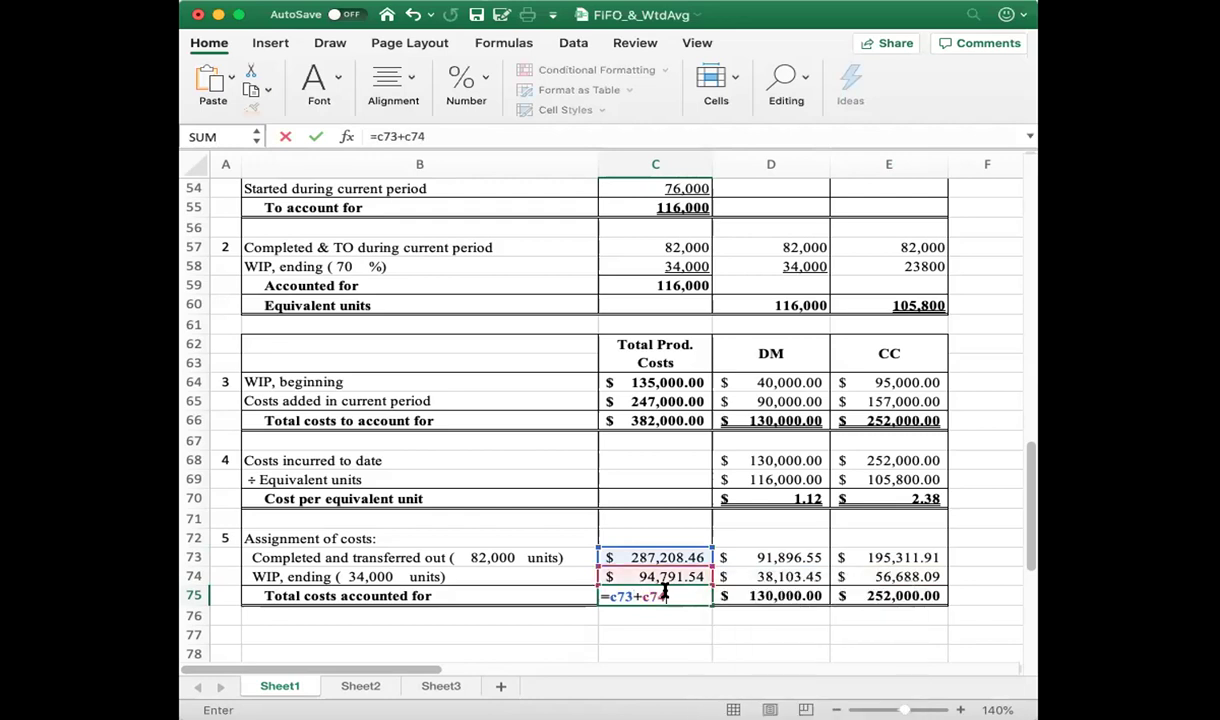
key("Return")
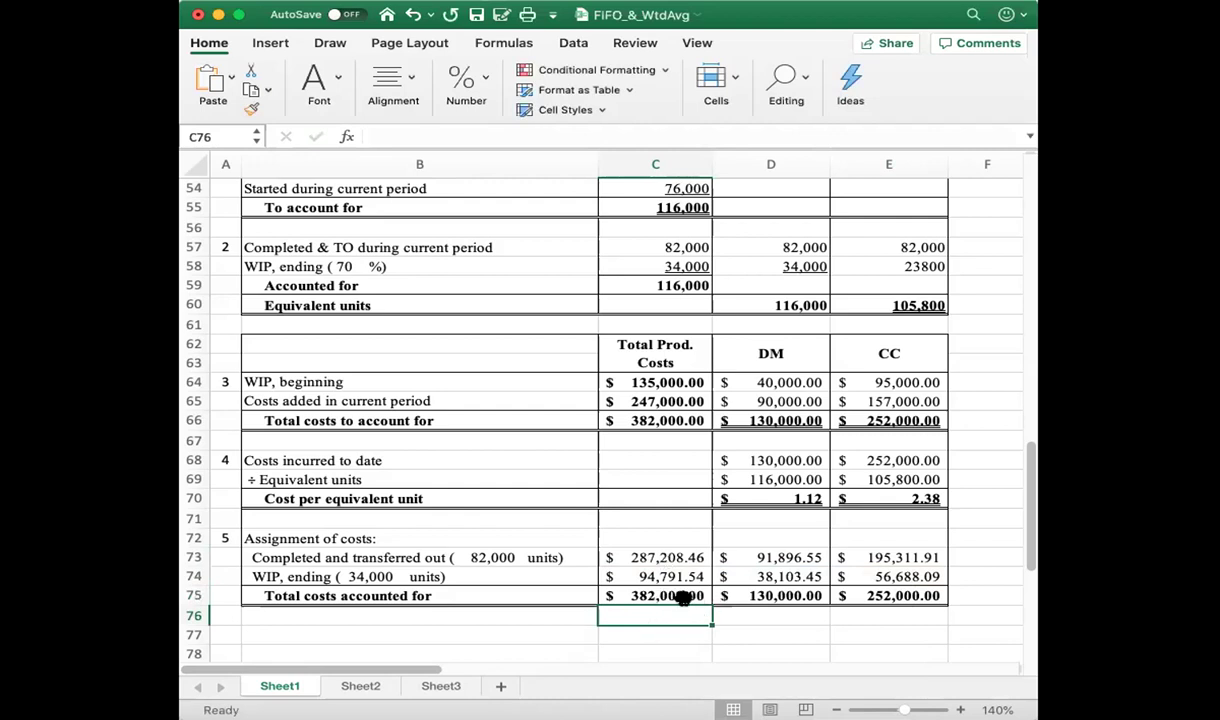
- Compare the total costs accounted for in row 75 with the total costs to account for in row 66, for Total, DM and CC
left_click(681, 596)
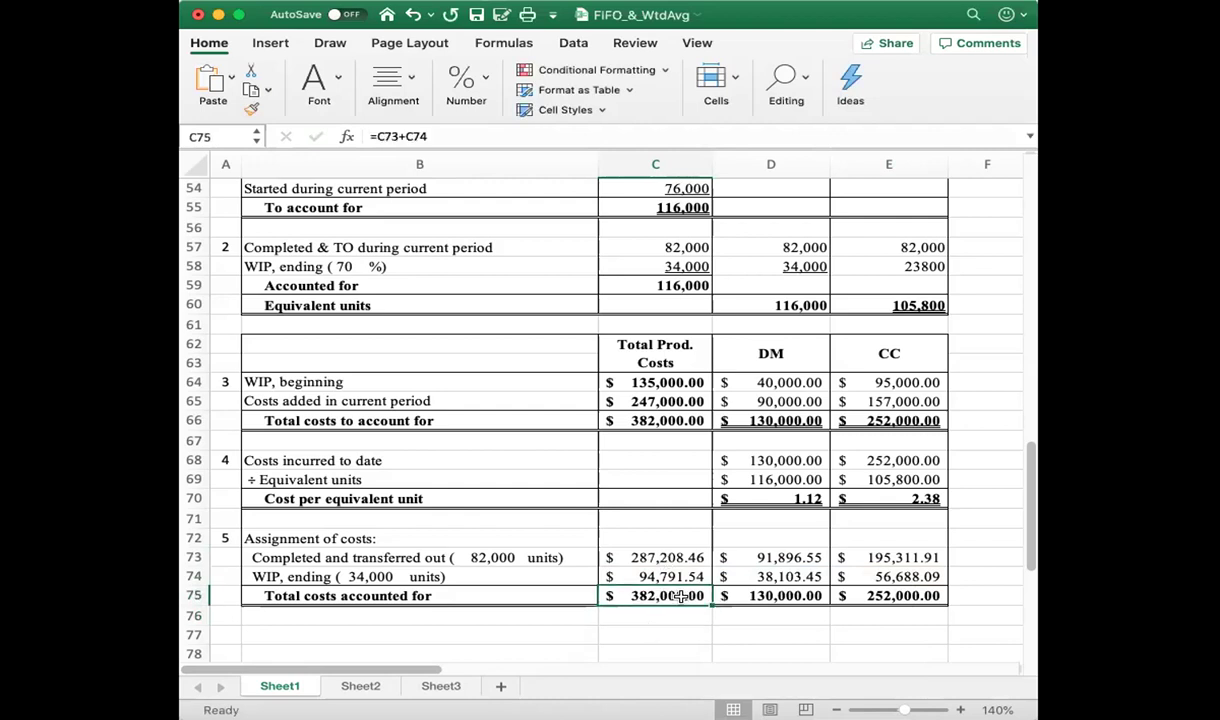
left_click(676, 420)
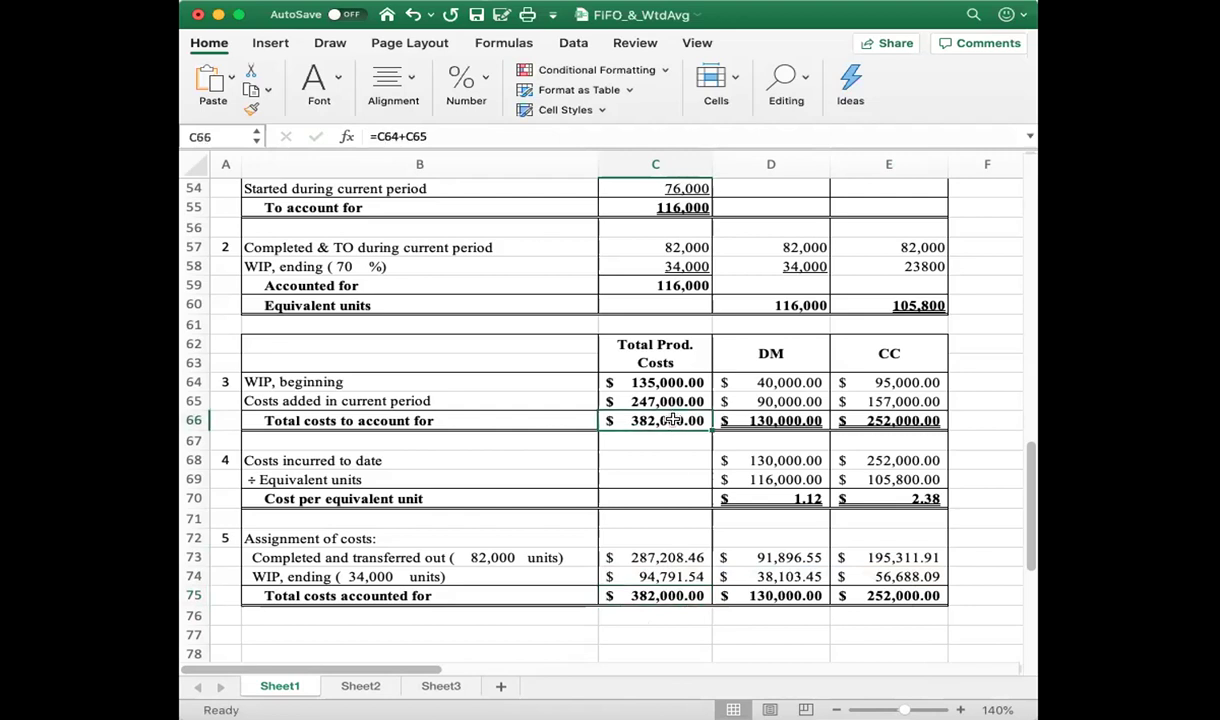
left_click(630, 598)
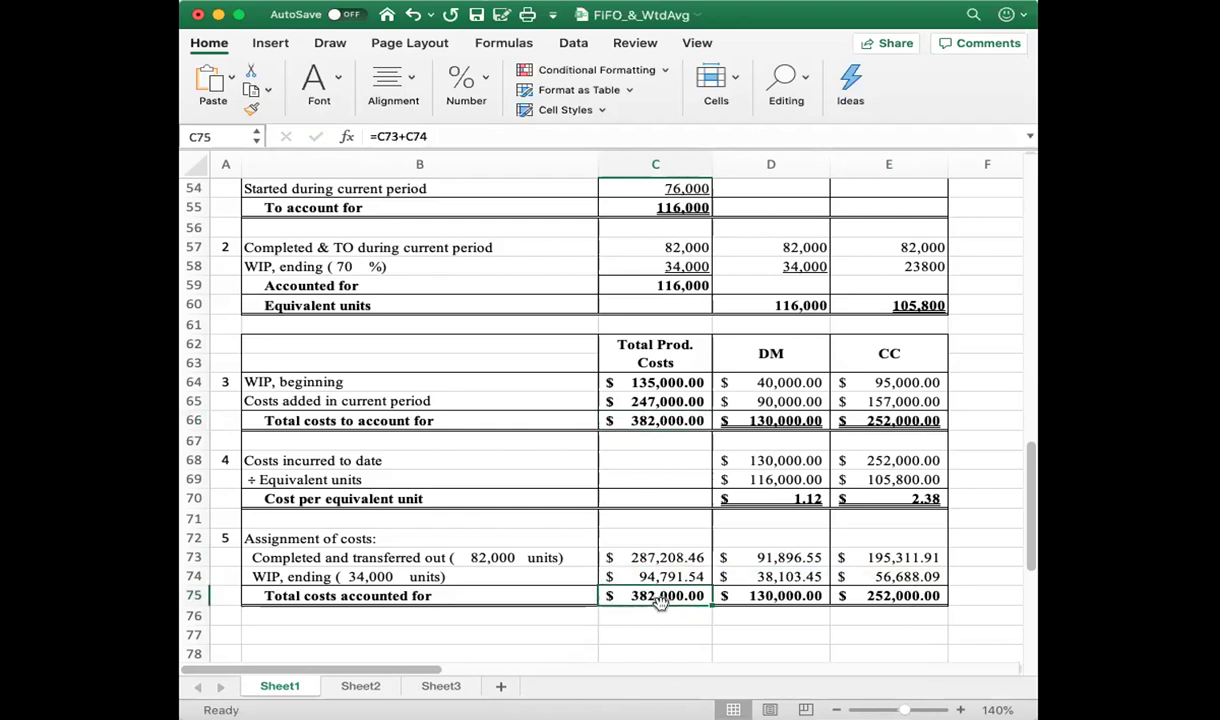
left_click(785, 421)
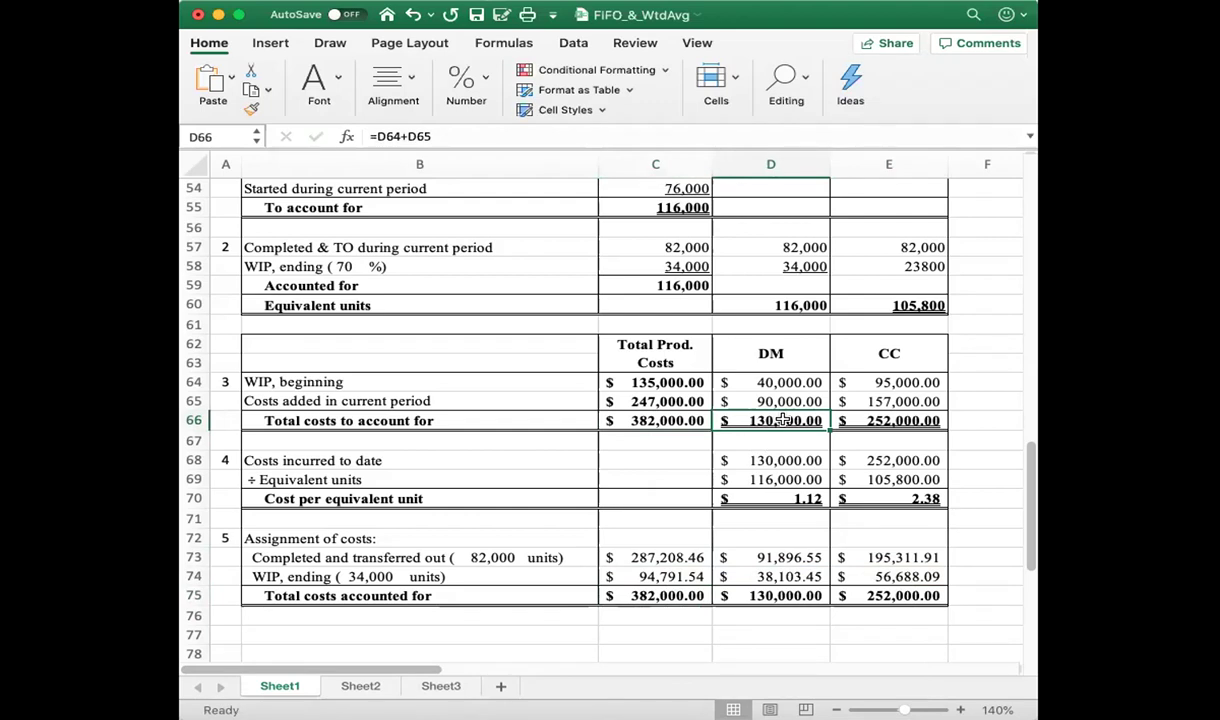
left_click(782, 596)
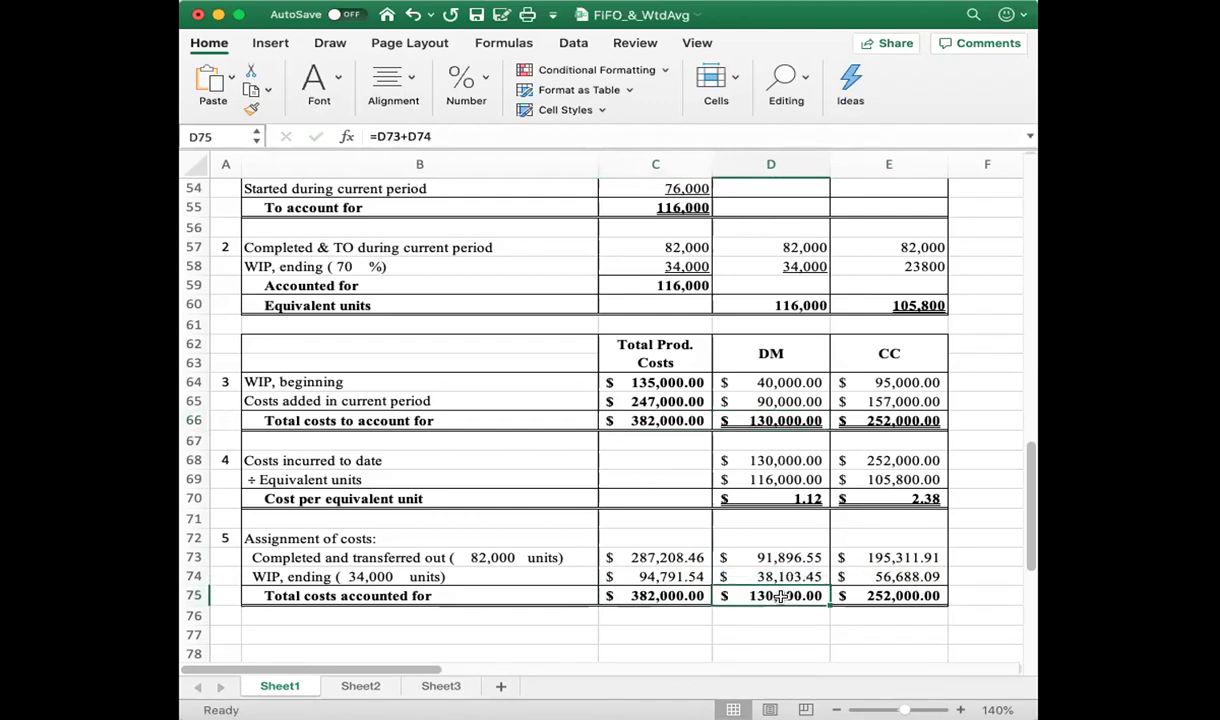
left_click(912, 421)
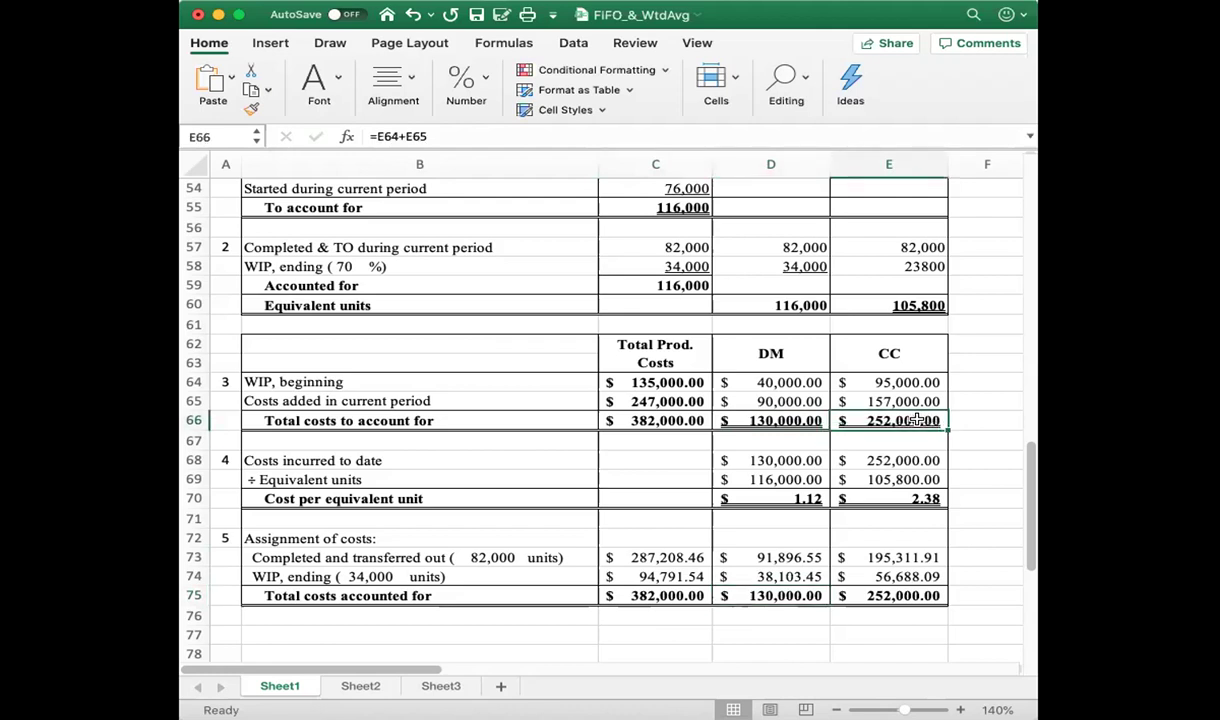
left_click(912, 596)
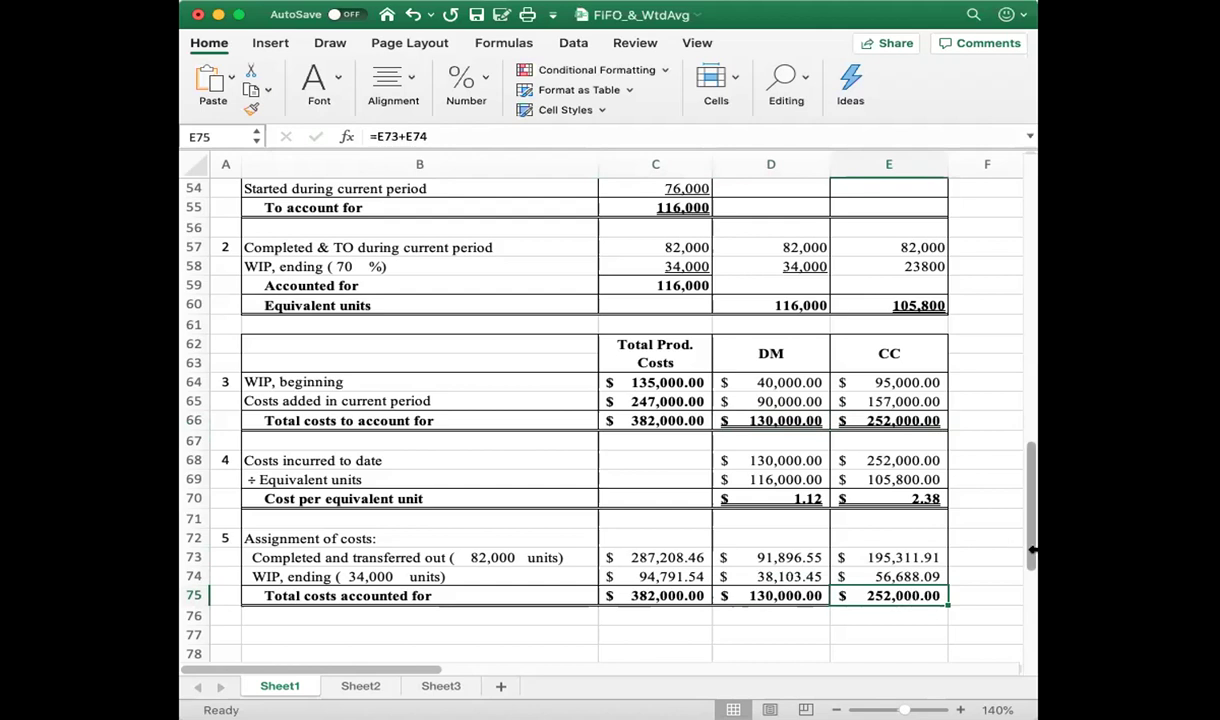
- Compare the whole units accounted for in C59 with the whole units to account for in C55
scroll(1033, 553, "up", 2)
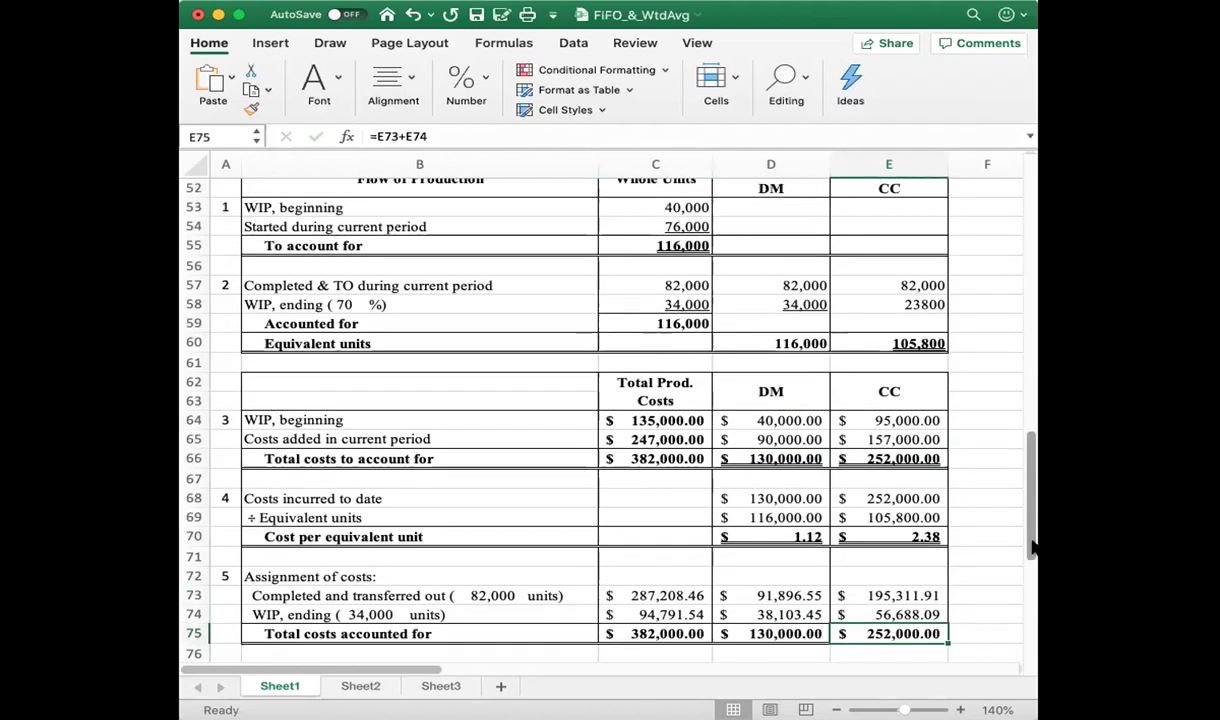
scroll(1030, 530, "up", 2)
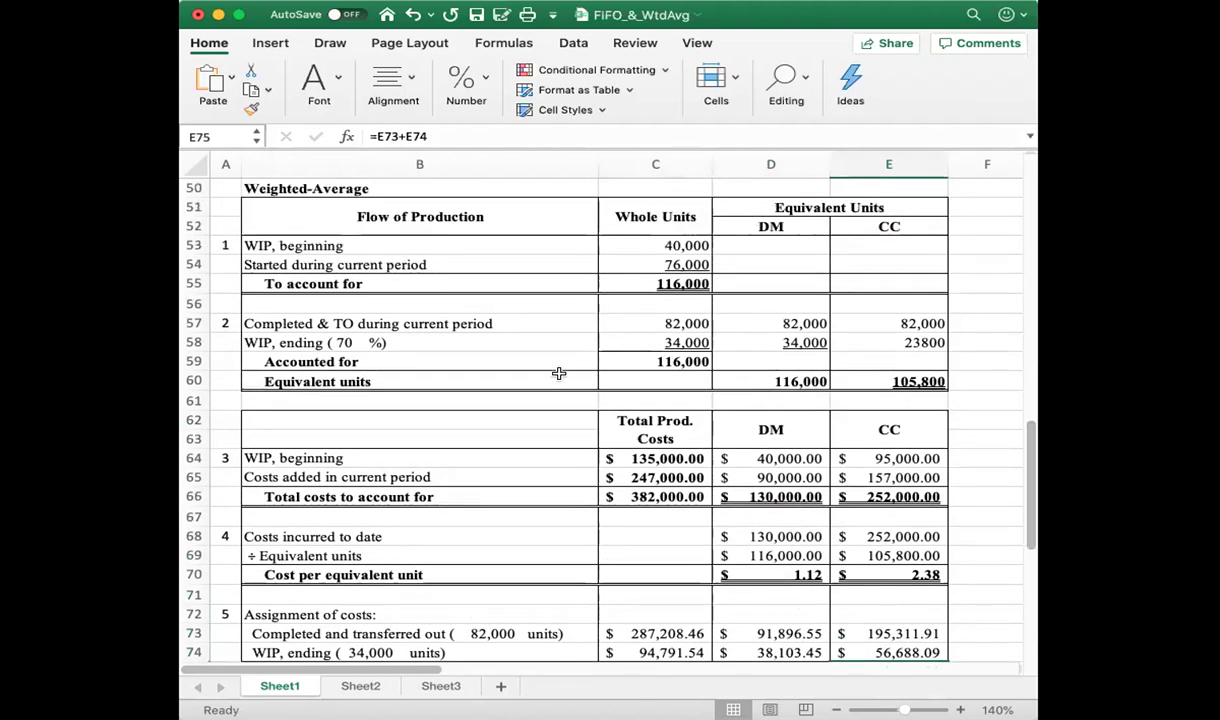
left_click(687, 364)
left_click(683, 283)
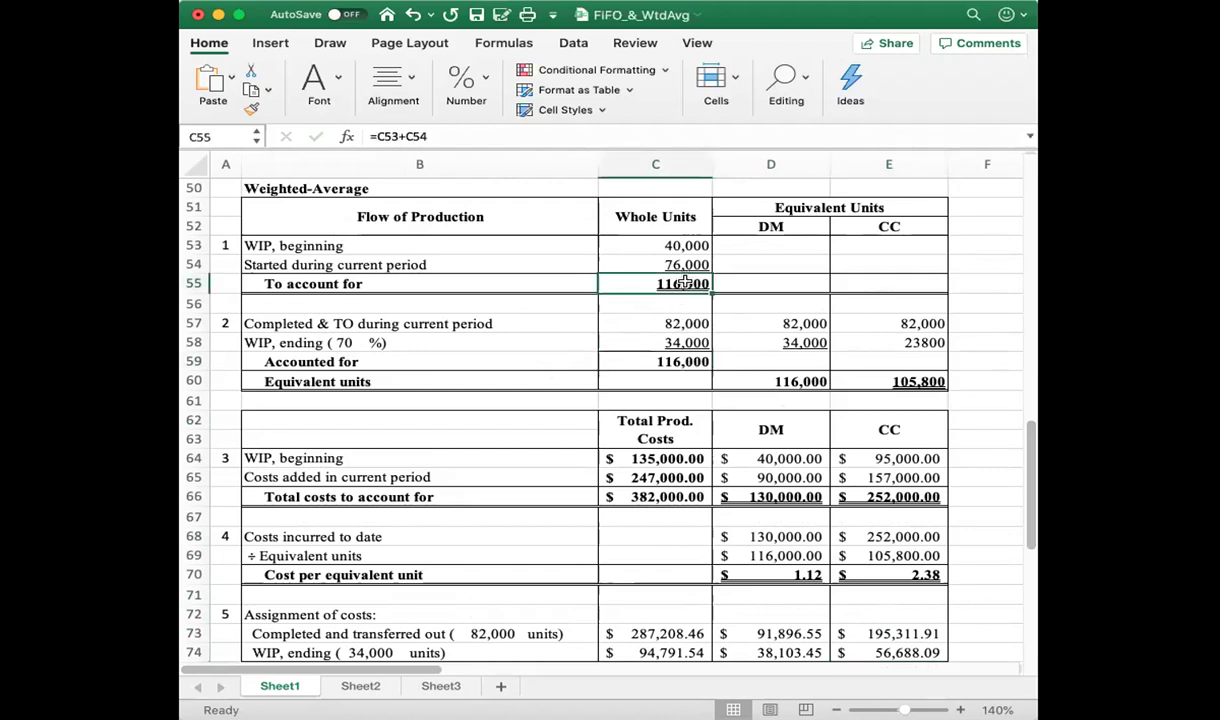